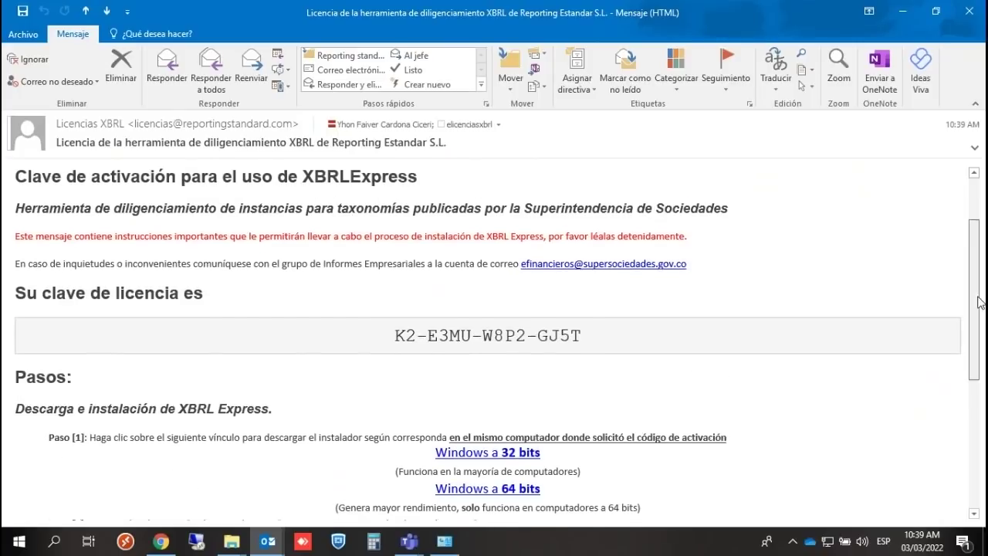
Review the licence email's key and installer options, and check the computer's system type in the Windows system properties.
drag(978, 285, 979, 318)
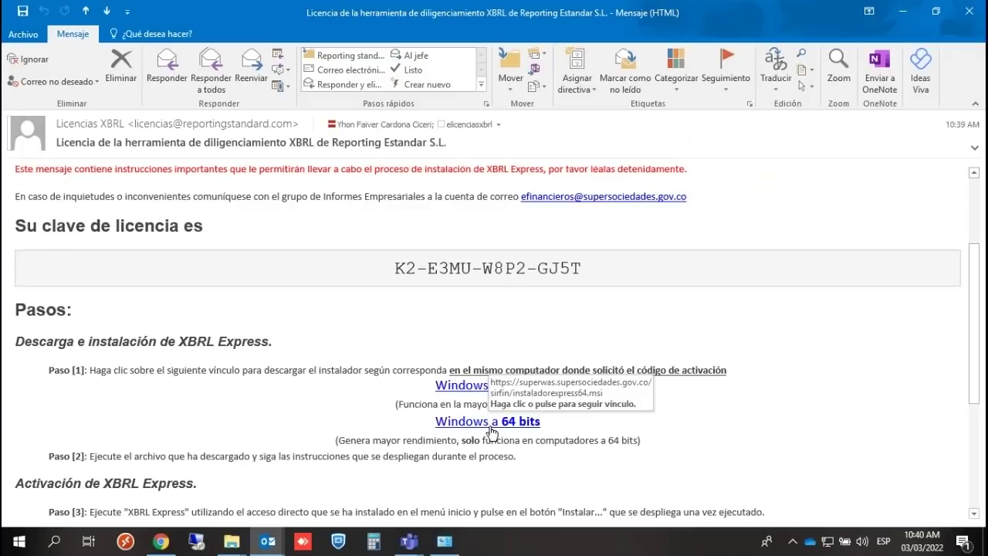
drag(395, 268, 593, 263)
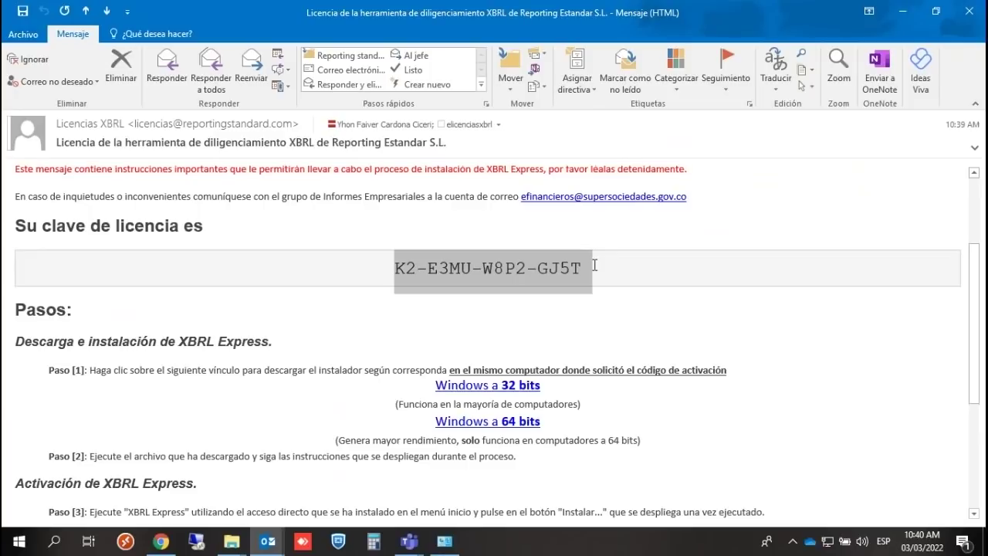
click(55, 542)
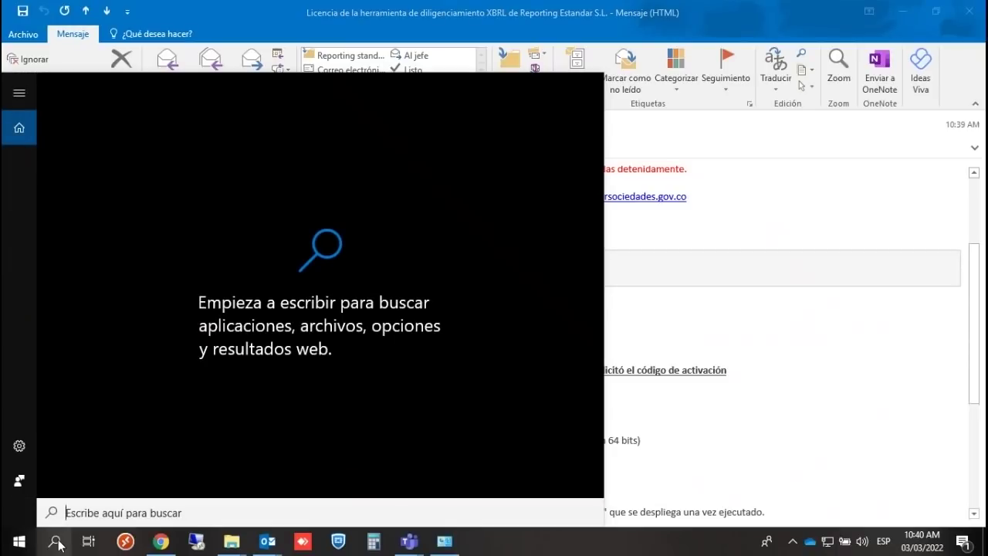
text(es)
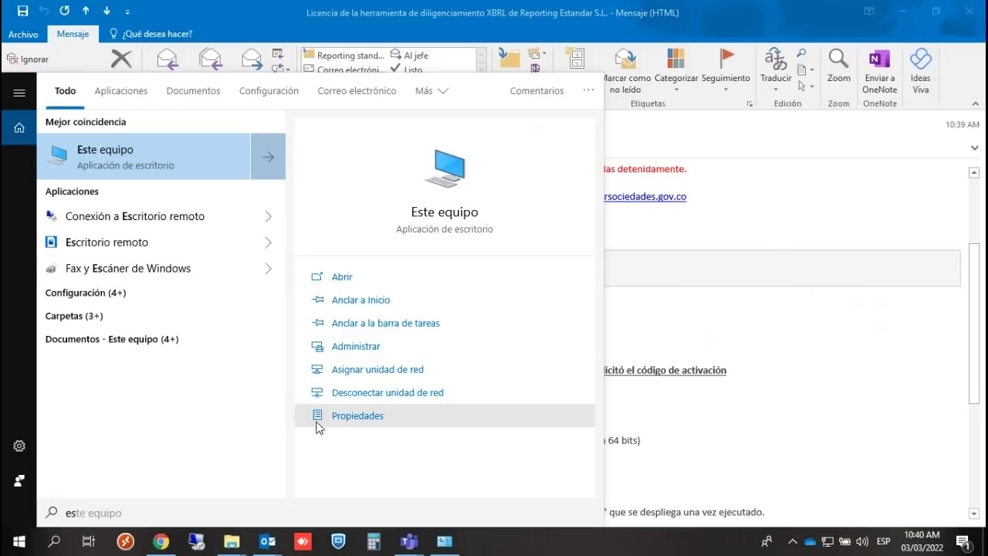
click(346, 417)
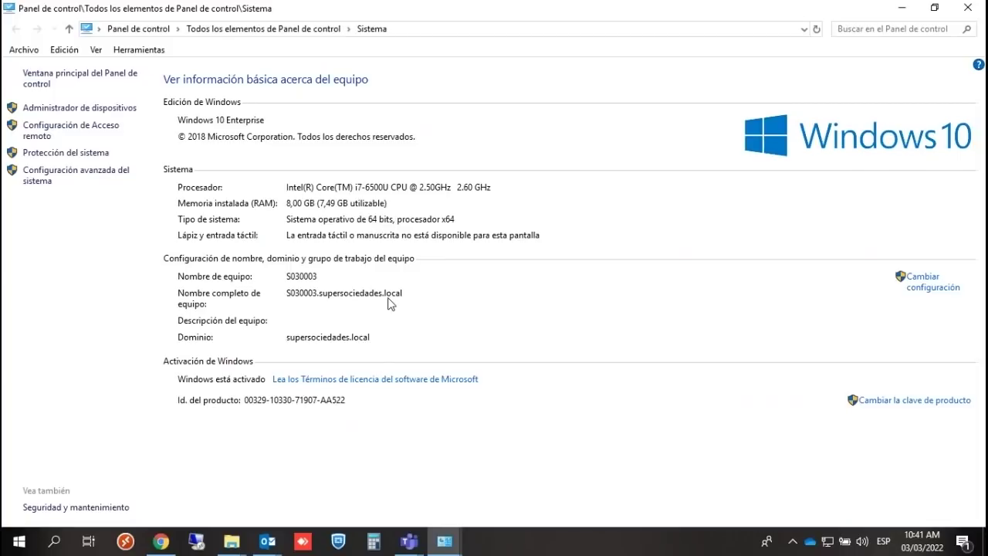
Download the 64-bit Windows installer from the licence email and show the downloaded file in its folder.
click(267, 540)
click(322, 494)
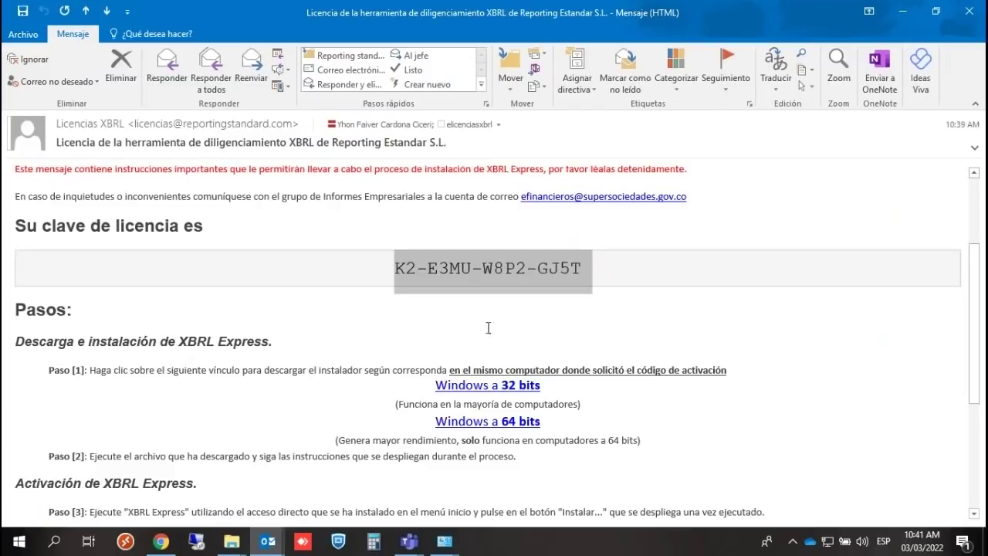
click(466, 424)
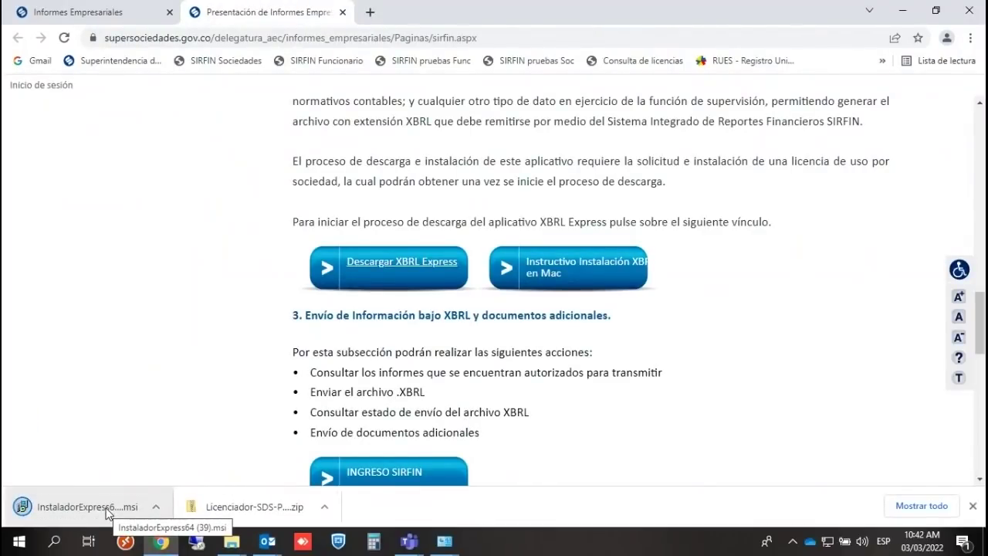
click(157, 514)
click(192, 456)
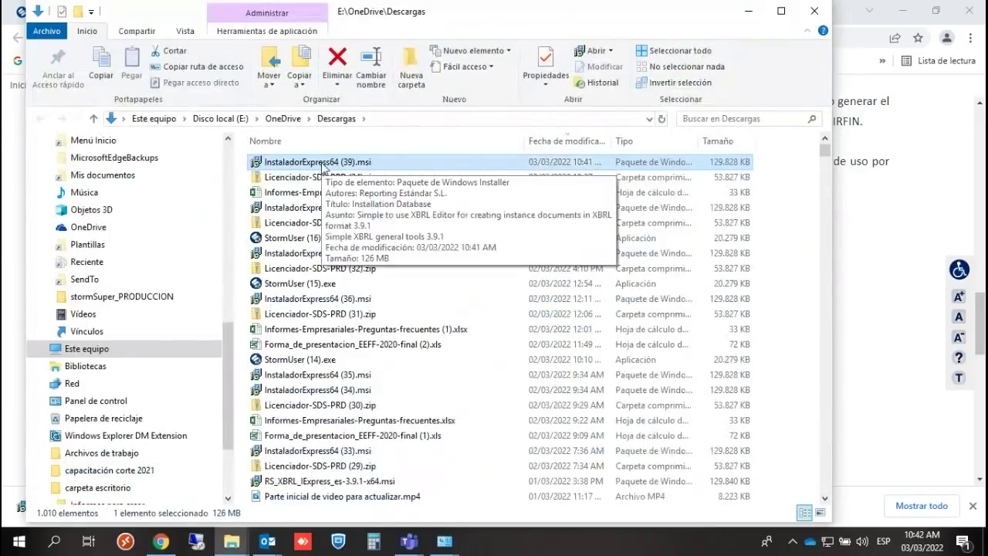
Install XBRL Express x64 3.9.1 from InstaladorExpress64 (39).msi, accepting the licence terms and the default destination folder.
double_click(323, 163)
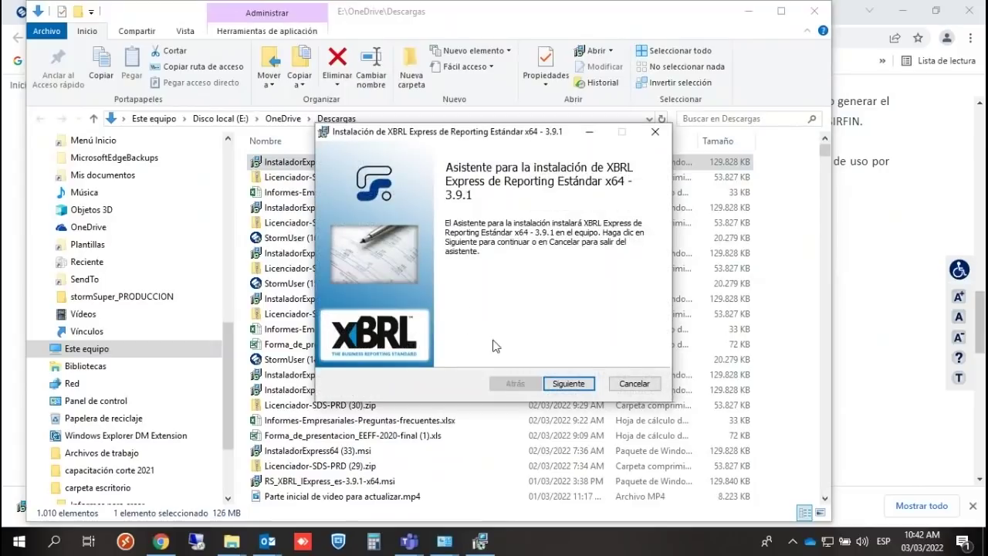
click(558, 384)
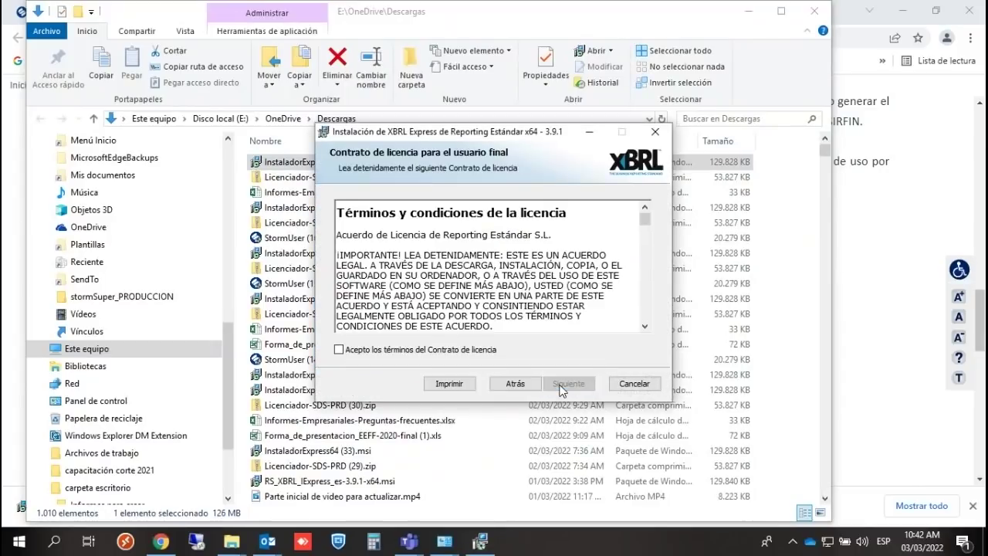
click(489, 350)
click(563, 385)
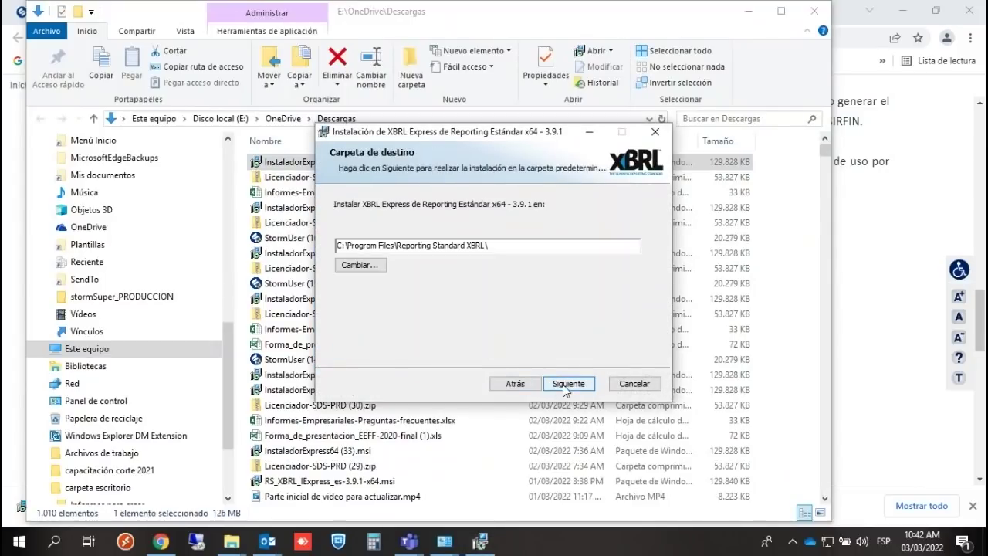
click(564, 385)
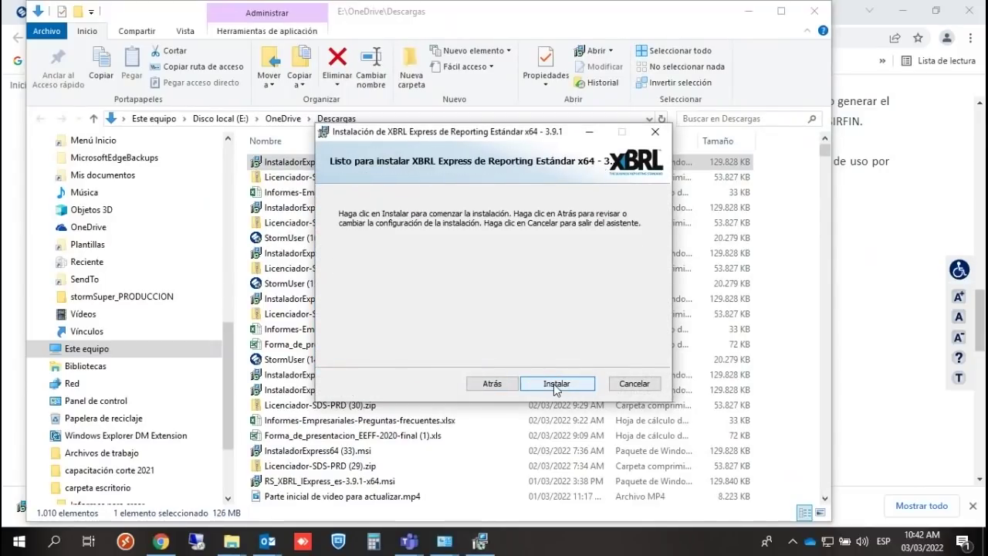
click(553, 384)
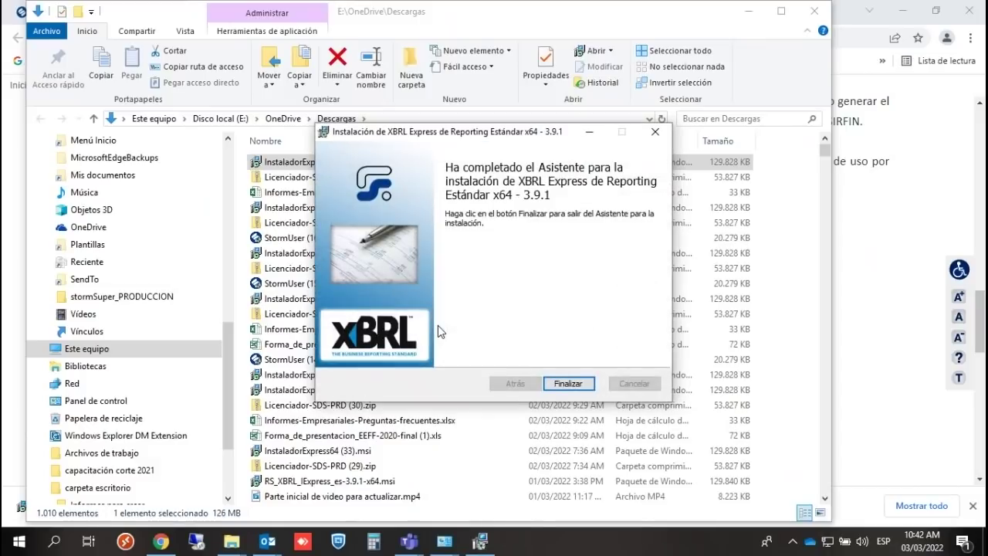
click(562, 383)
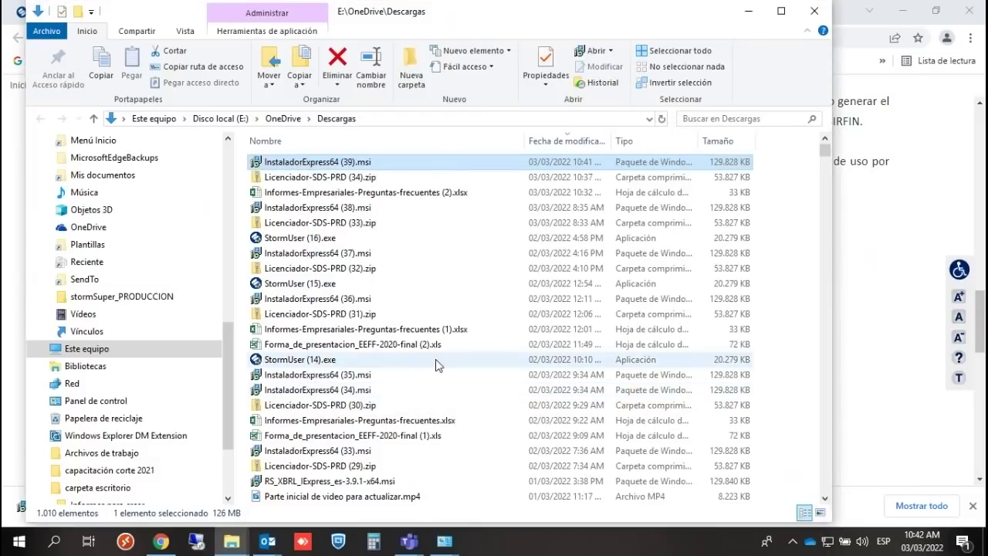
Go back to the licence email in Outlook and copy the licence key.
click(781, 11)
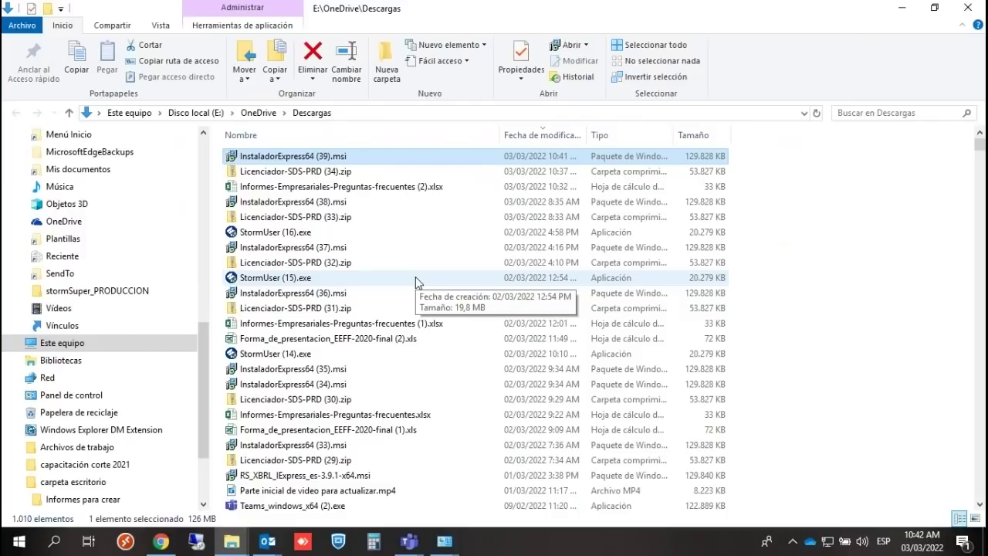
key(super+d)
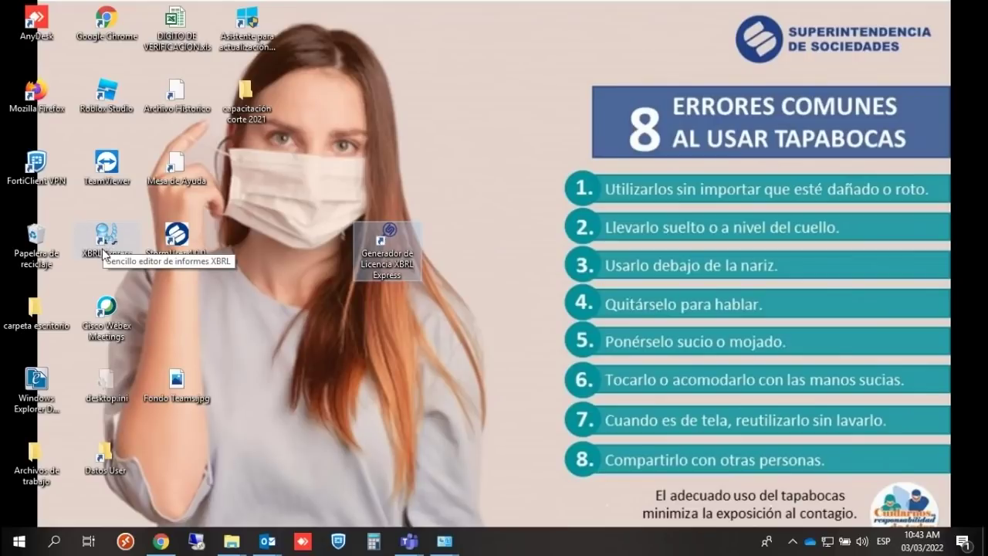
click(331, 494)
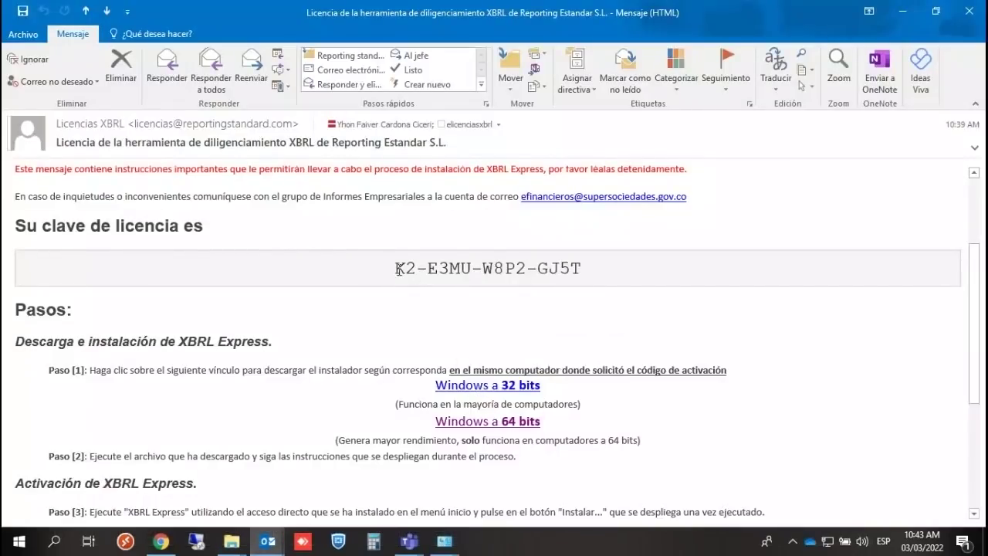
drag(414, 268, 576, 267)
key(ctrl+c)
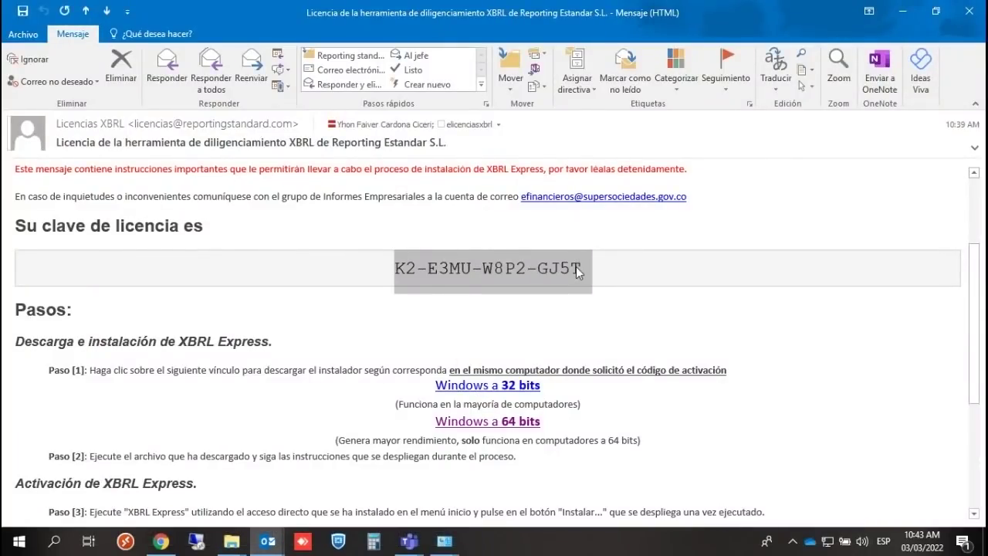
right_click(551, 269)
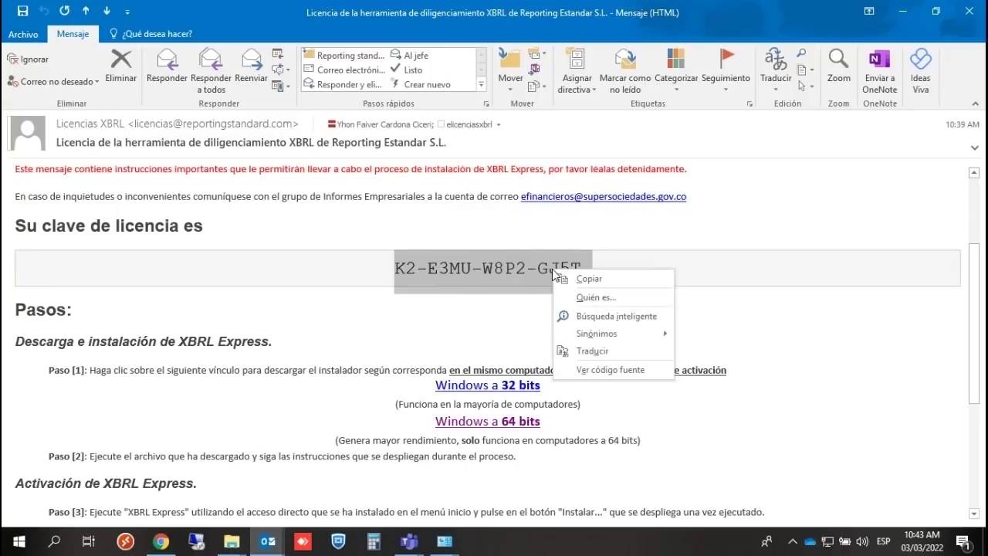
click(584, 278)
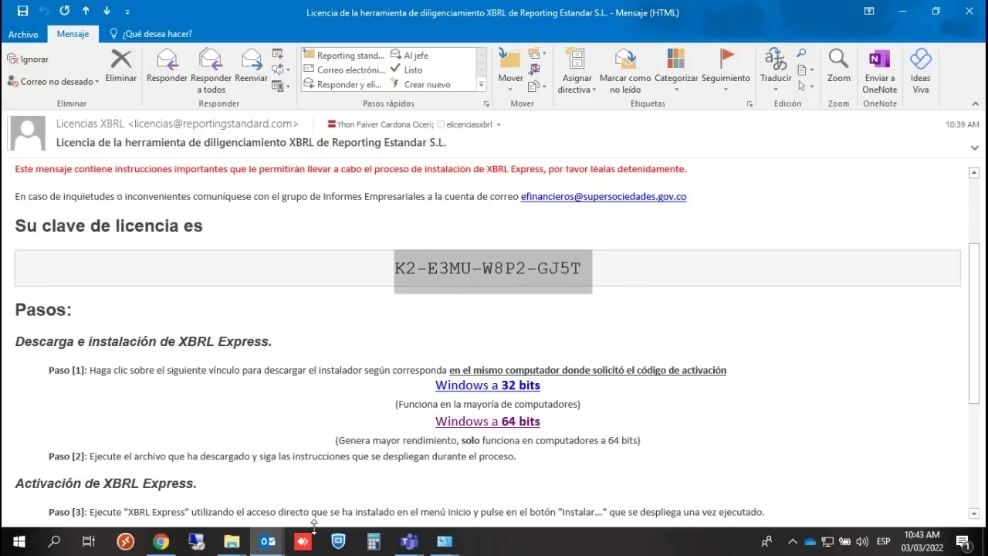
Launch XBRL Express from the desktop and activate it by pasting the copied activation code into the licence manager.
click(267, 541)
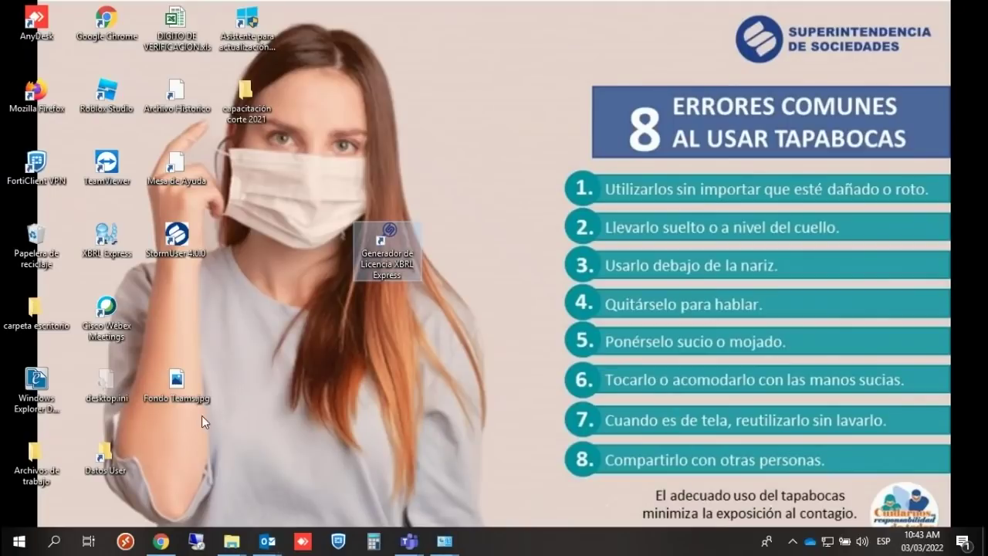
double_click(108, 249)
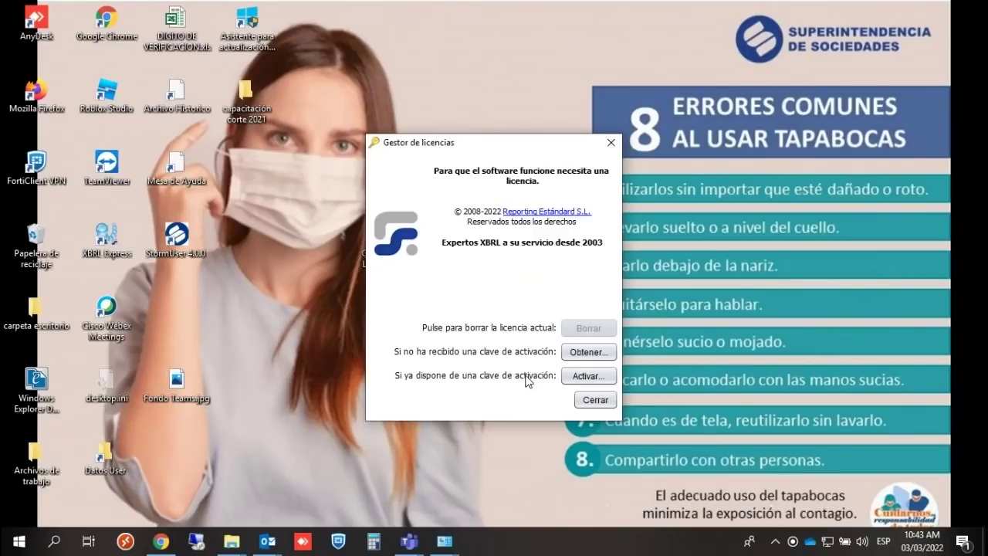
click(575, 380)
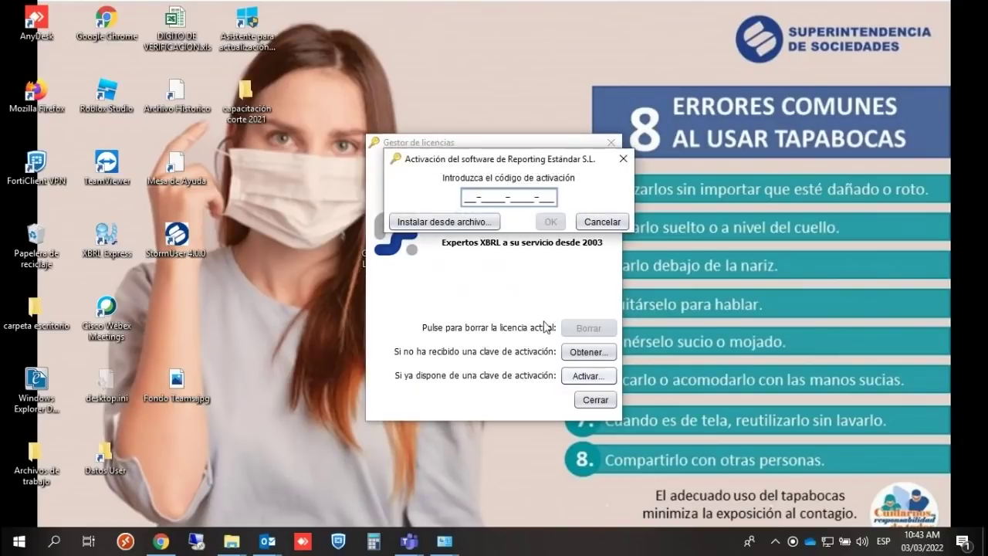
right_click(466, 197)
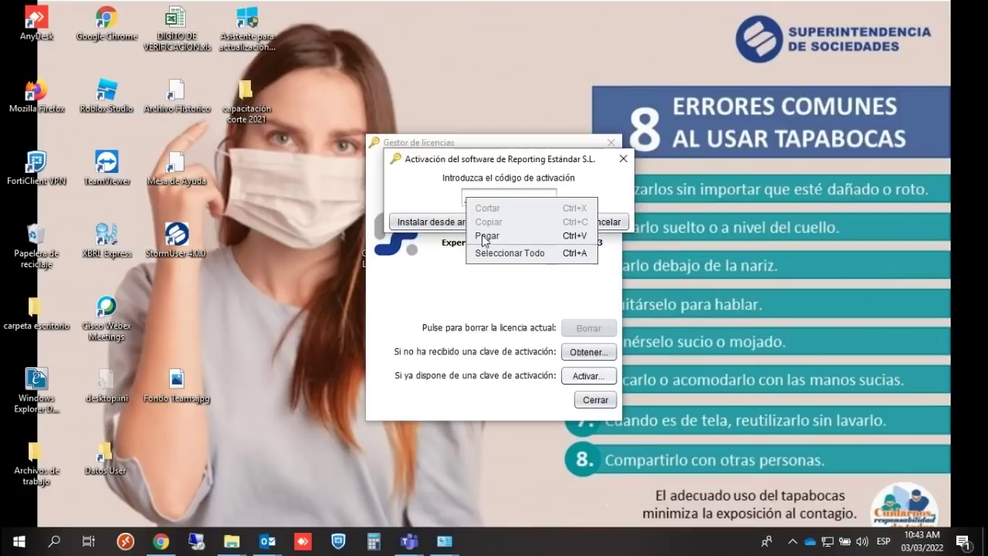
click(466, 197)
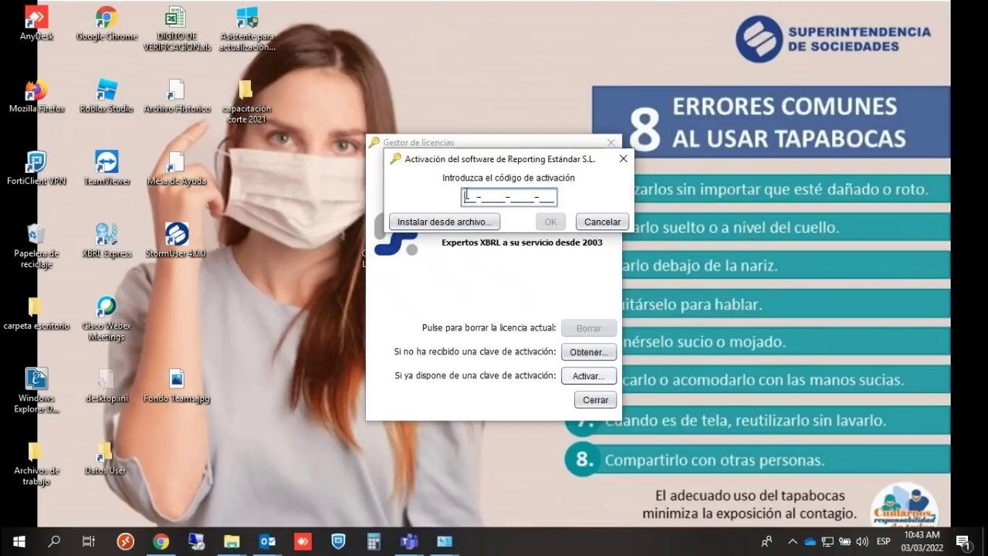
key(ctrl+v)
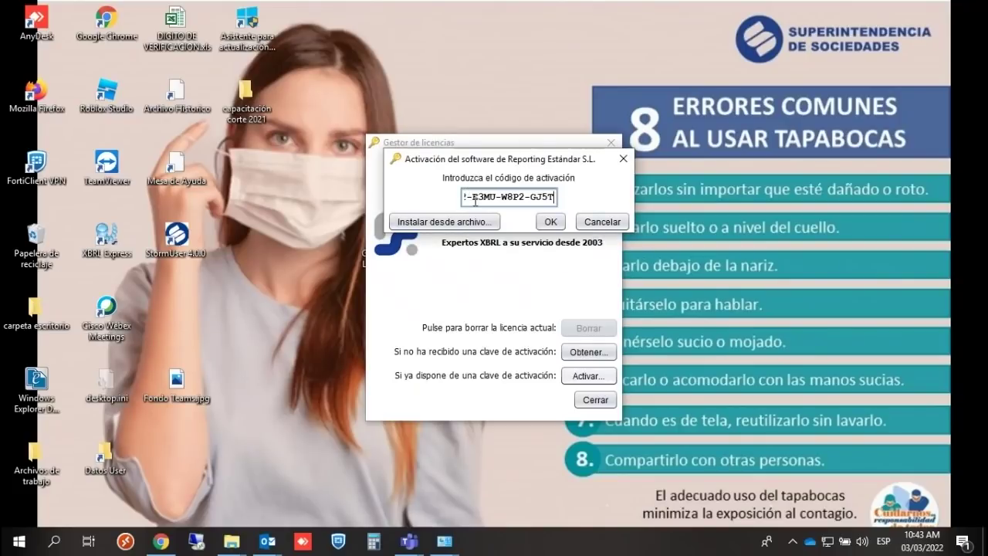
click(550, 222)
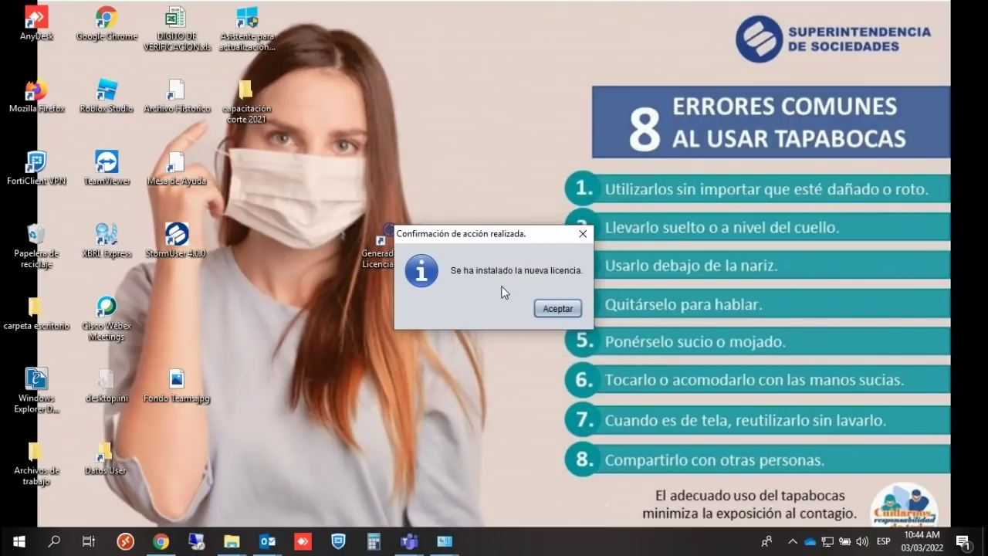
click(552, 308)
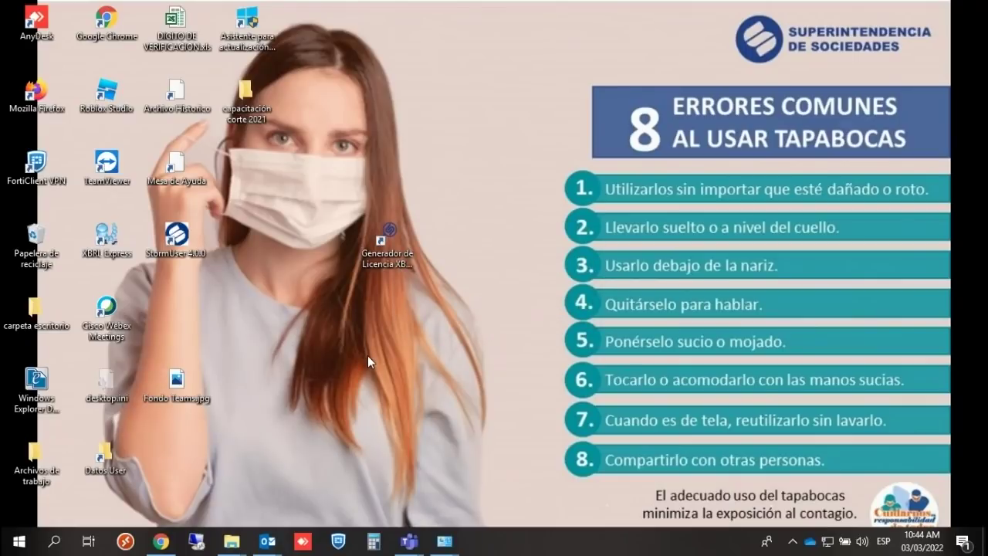
Reopen XBRL Express from the desktop, maximize its window and close the duplicate instance.
click(109, 244)
double_click(109, 244)
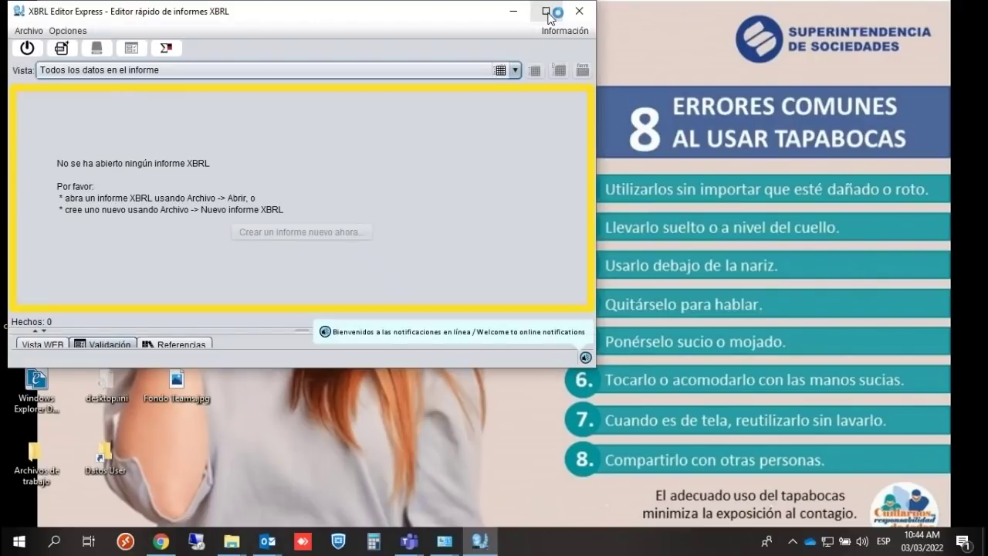
click(545, 11)
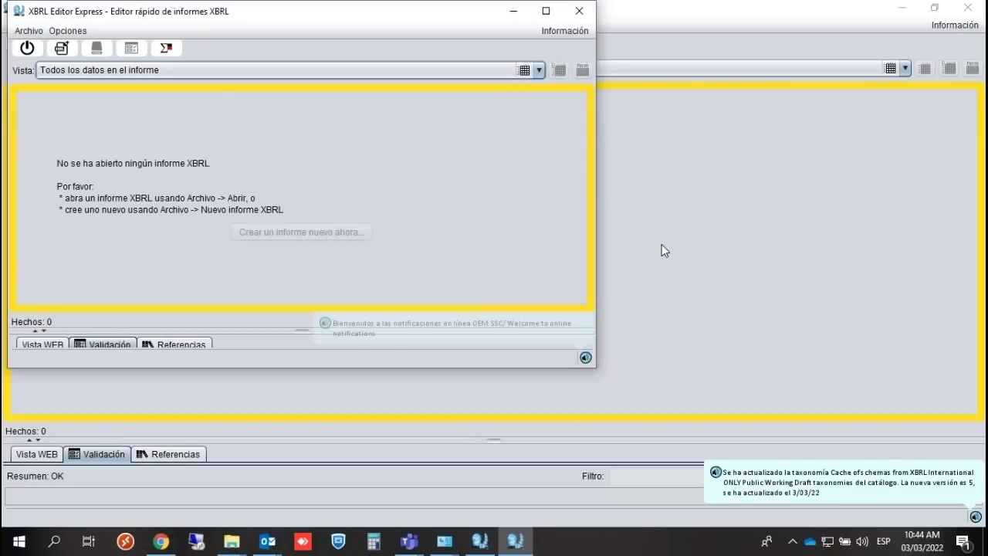
click(579, 11)
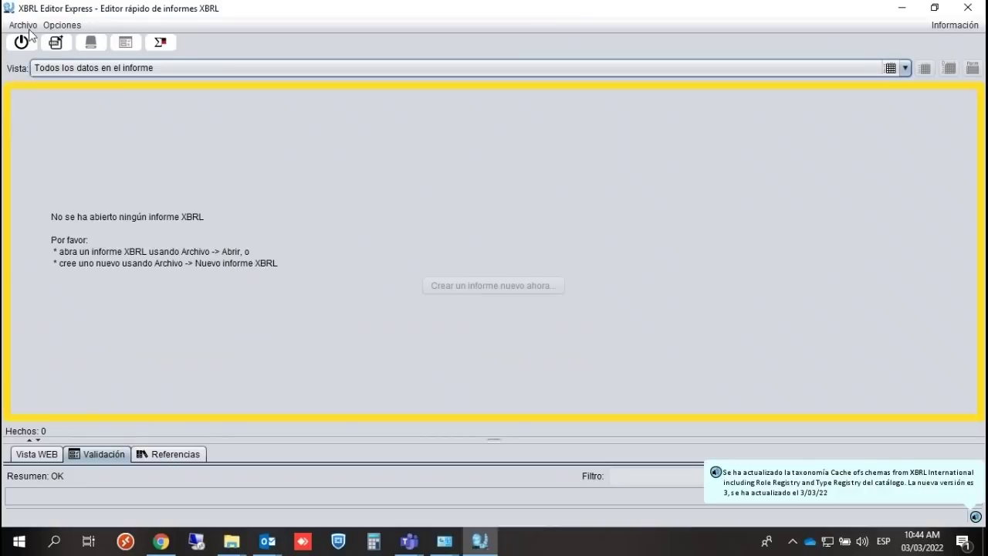
Switch the sigma (Σ) option to green and start a new report, dismissing the local taxonomy catalogue's help tip.
click(163, 46)
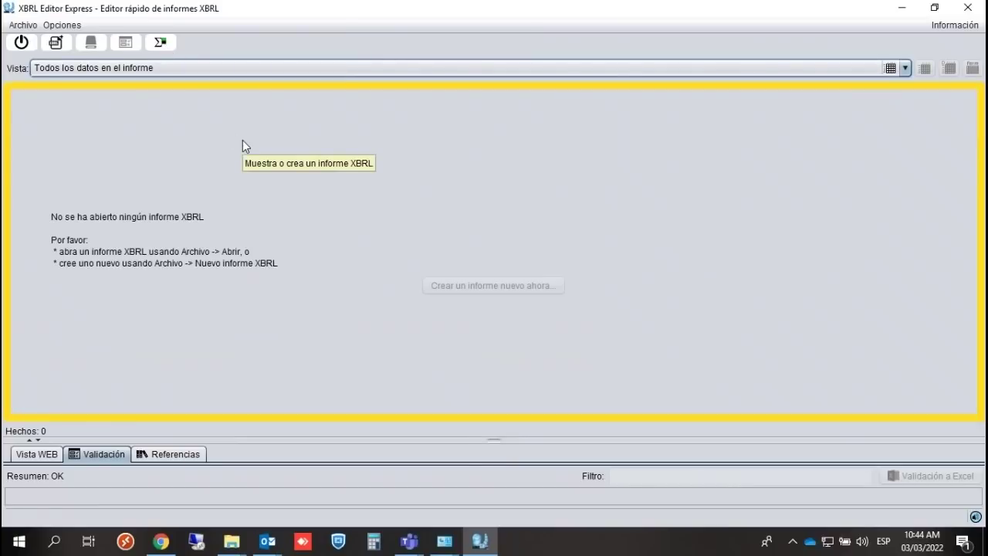
click(23, 24)
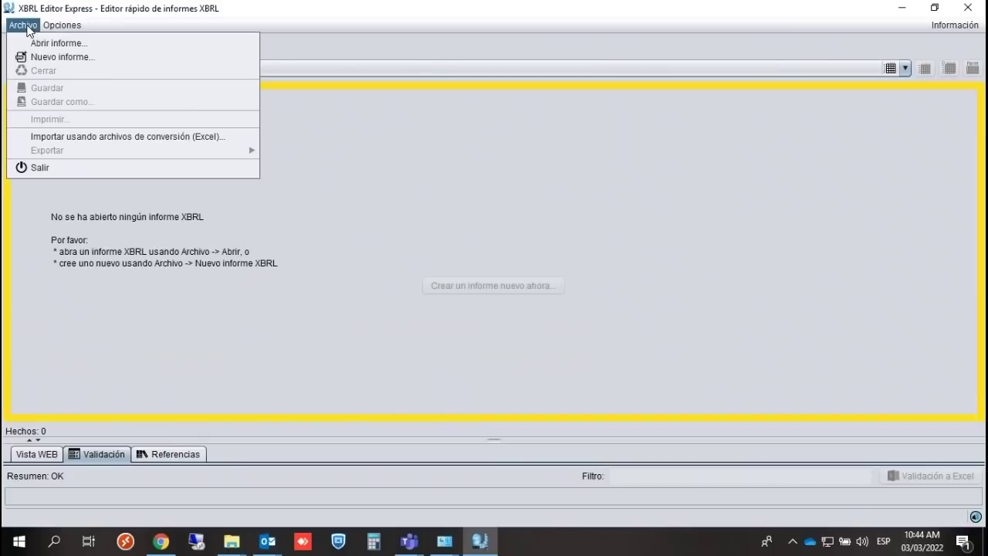
click(52, 59)
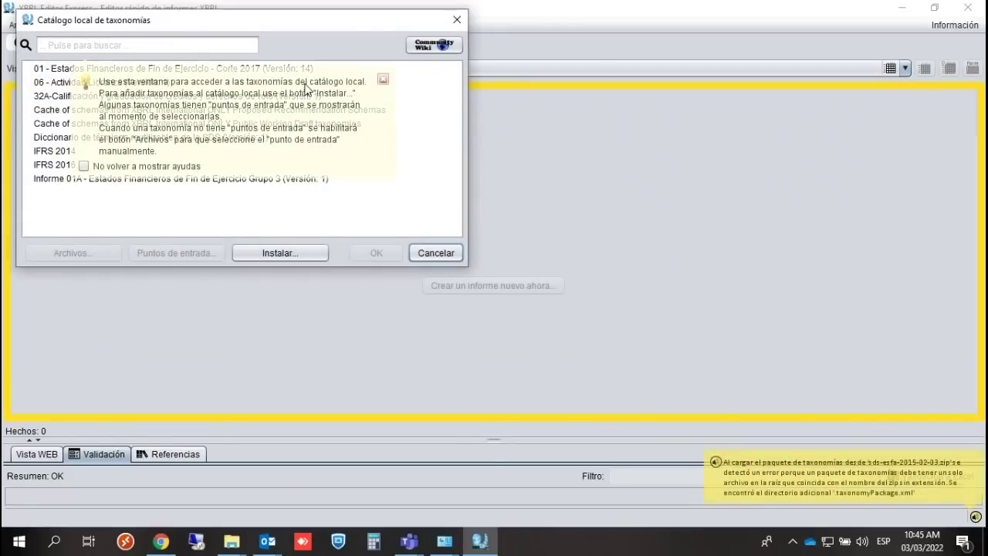
click(384, 81)
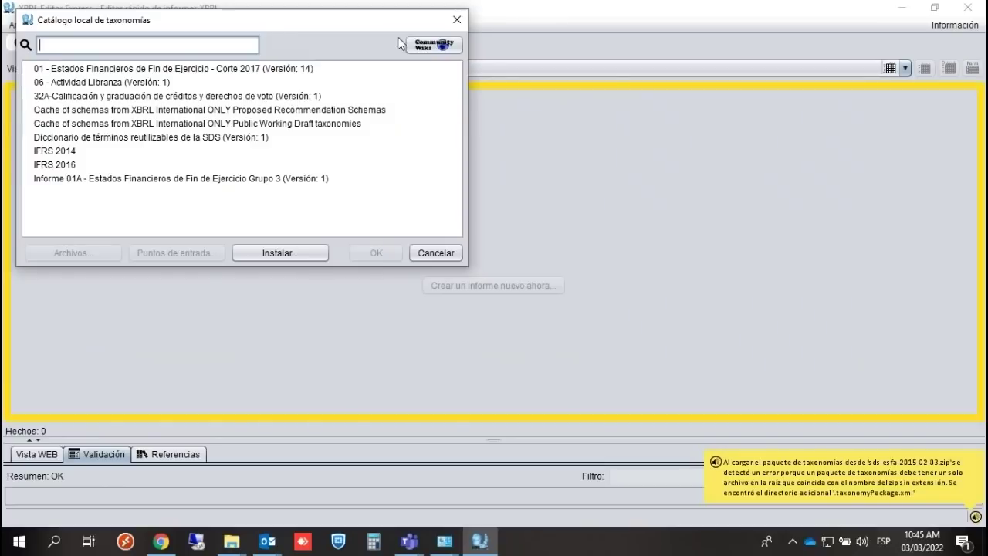
Close the local taxonomy catalogue and restart XBRL Express from the desktop.
click(455, 21)
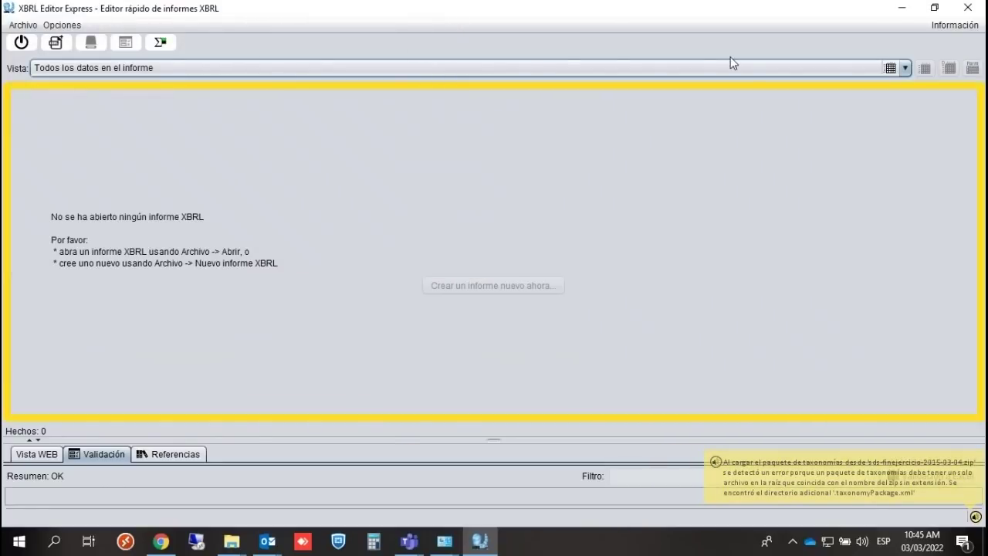
click(967, 8)
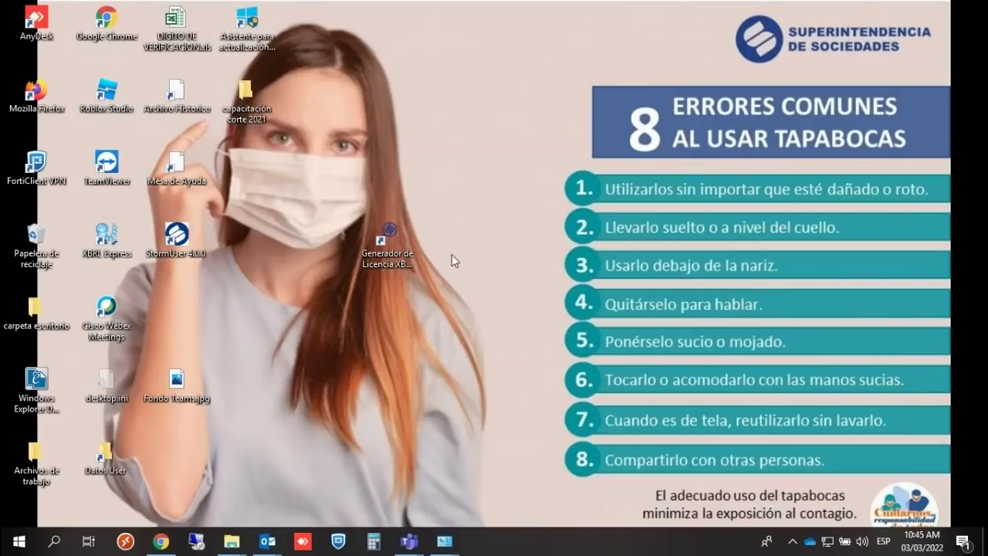
double_click(121, 230)
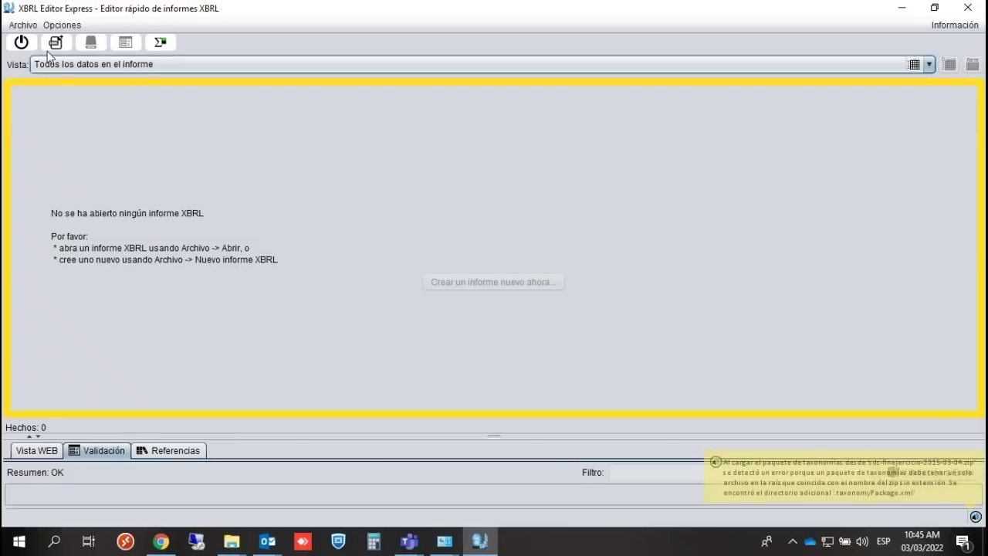
Start a new report, enlarge the local taxonomy catalogue to review its taxonomies, and close it.
click(23, 24)
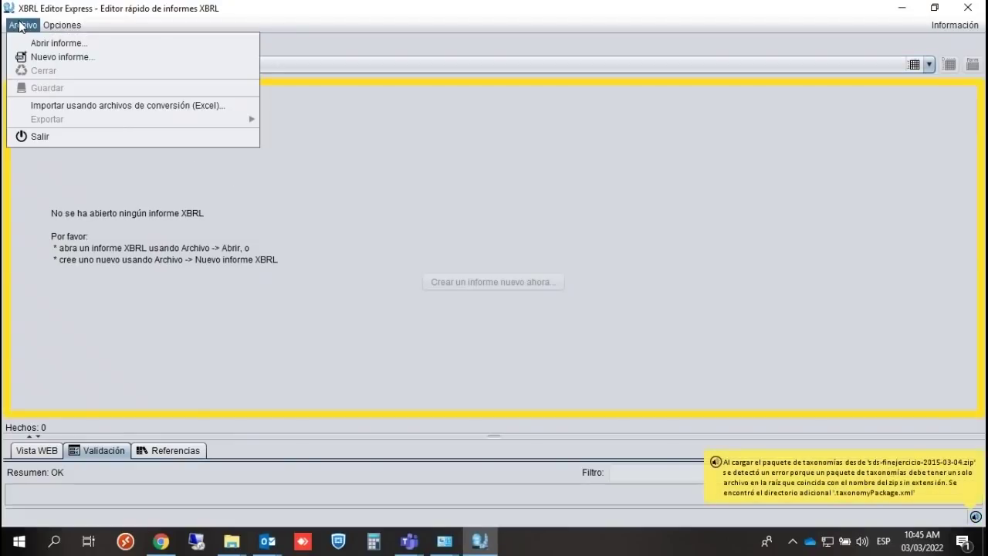
click(48, 57)
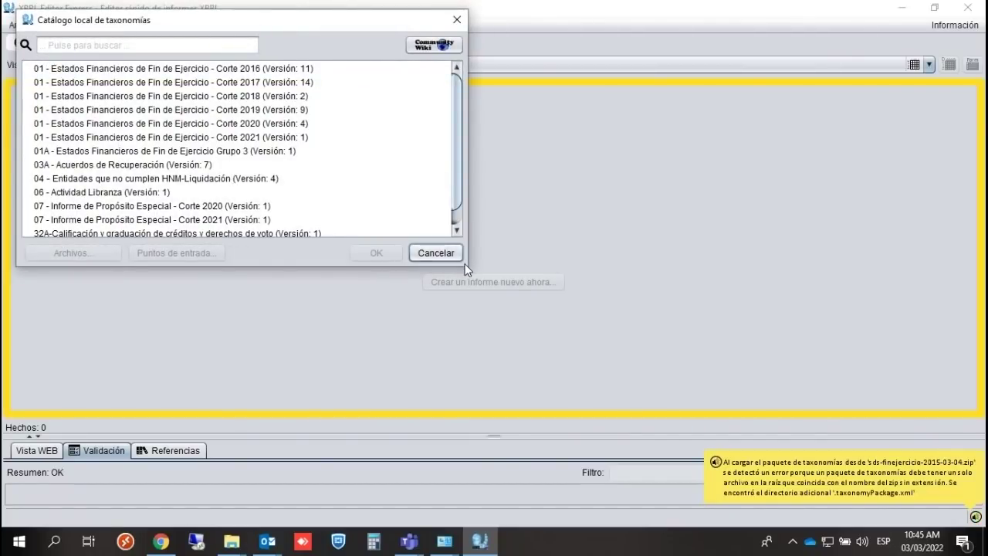
drag(465, 268, 534, 347)
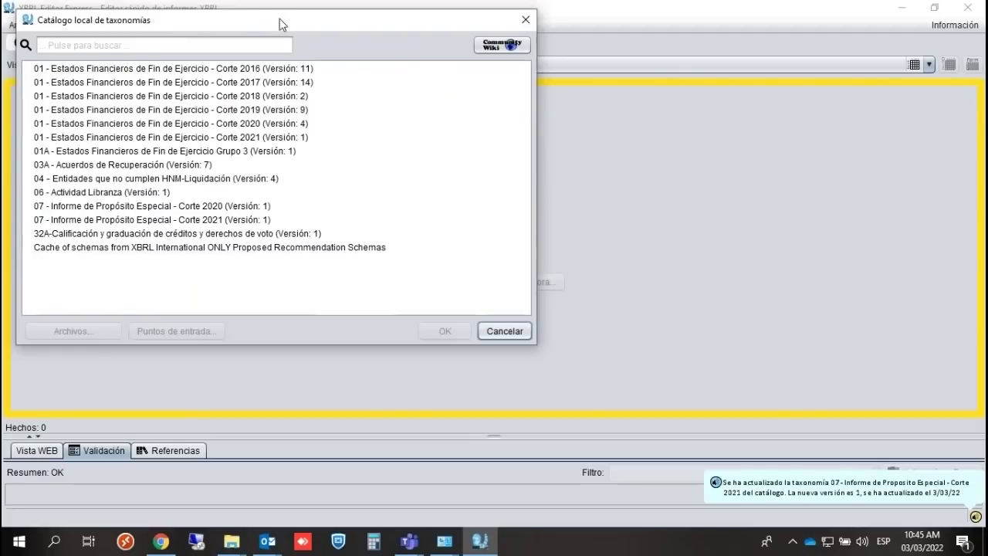
click(525, 20)
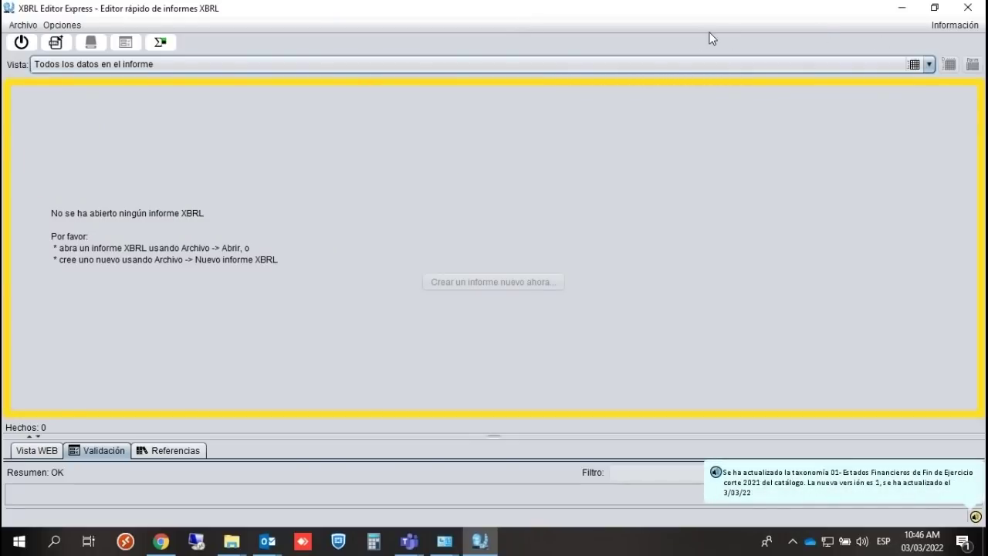
Check the XBRL Express version in the program information and close it.
click(941, 28)
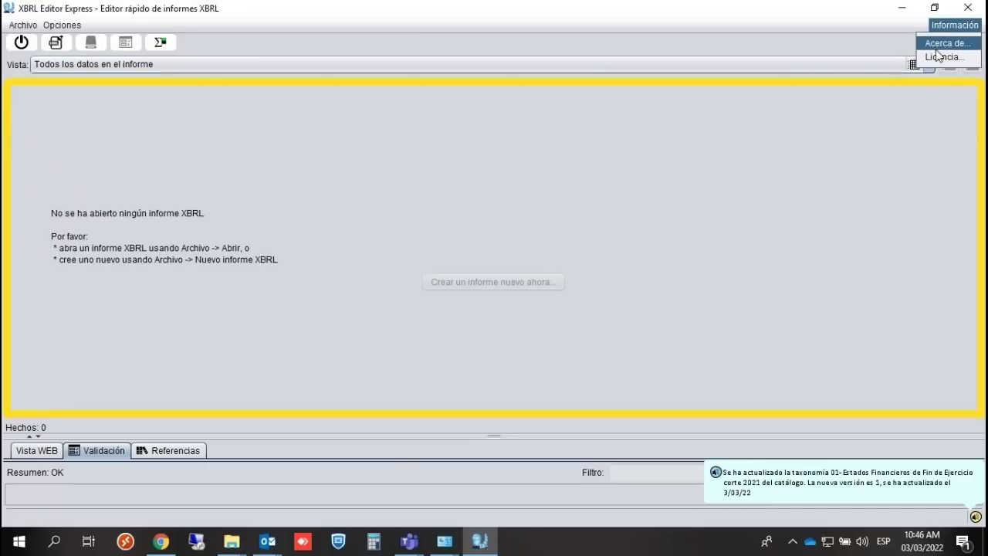
click(938, 44)
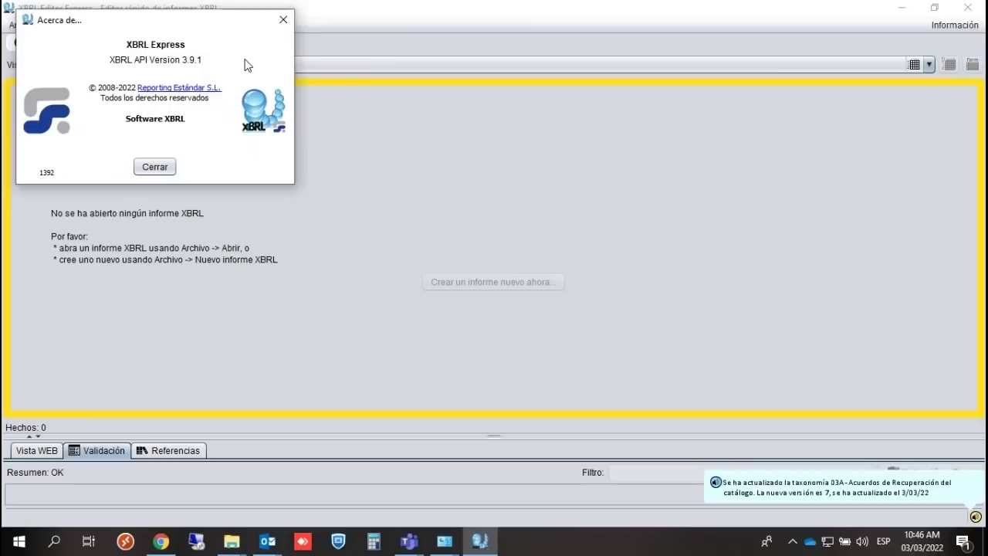
click(280, 25)
Start a new report, enlarge the taxonomy catalogue and expand 01 - Estados Financieros de Fin de Ejercicio - Corte 2021.
click(23, 25)
click(47, 53)
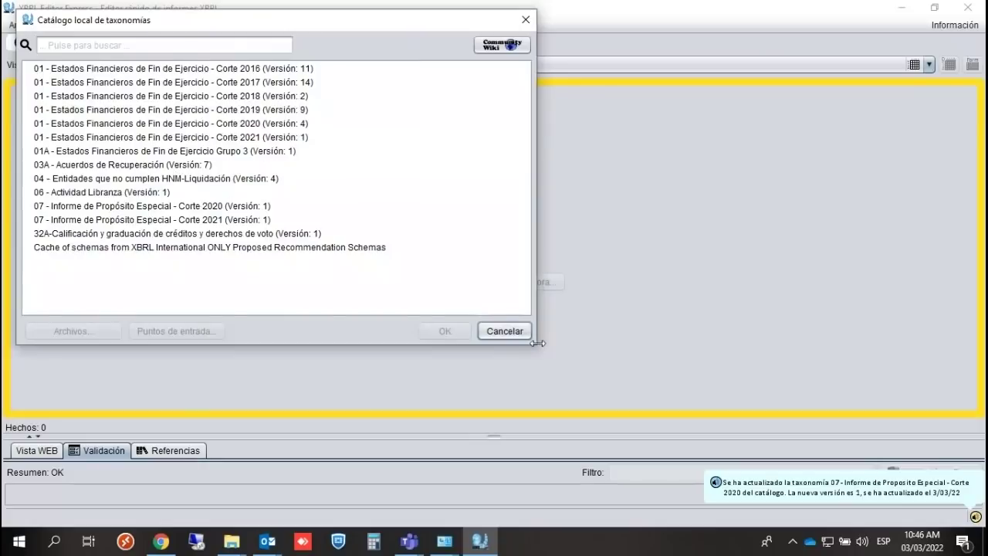
drag(538, 342, 588, 393)
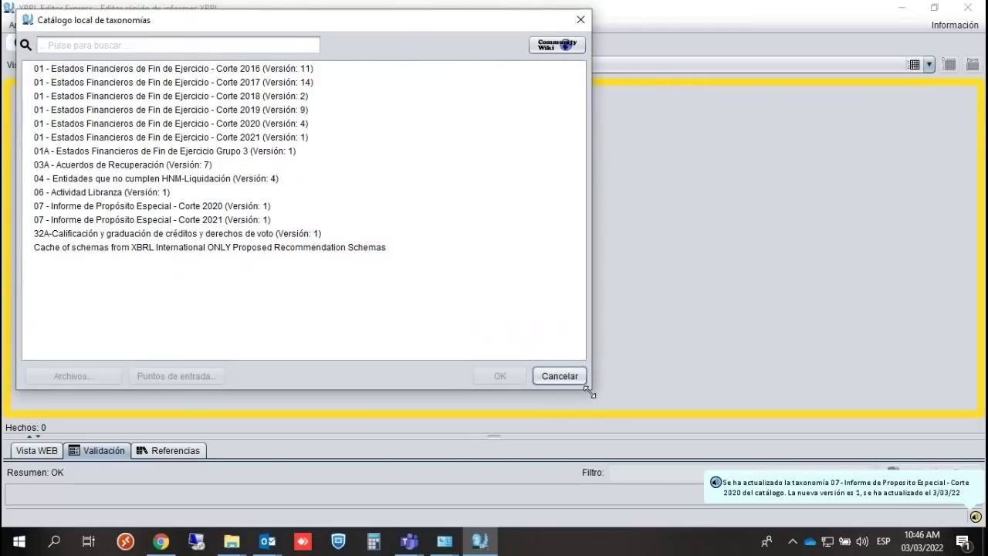
double_click(85, 139)
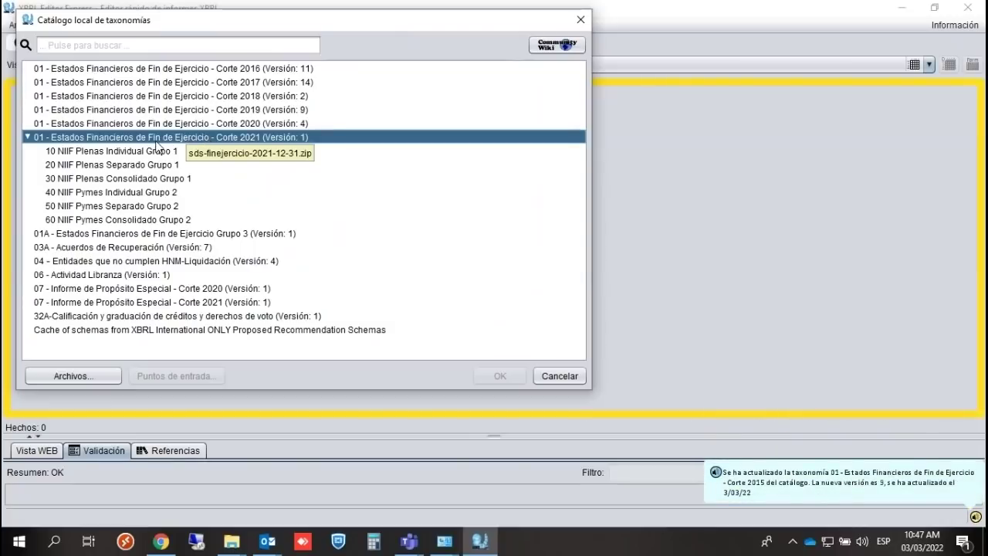
Examine the Corte 2021 entry points for Grupo 1 and Grupo 2 and the 70 - NIF Contabilidad simplificada entry of 01A Grupo 3.
click(97, 153)
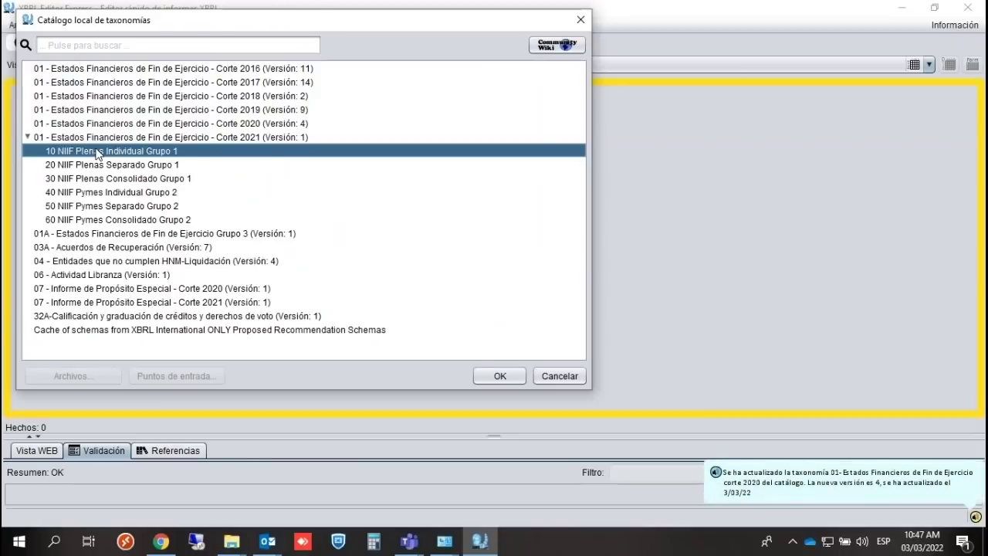
click(90, 194)
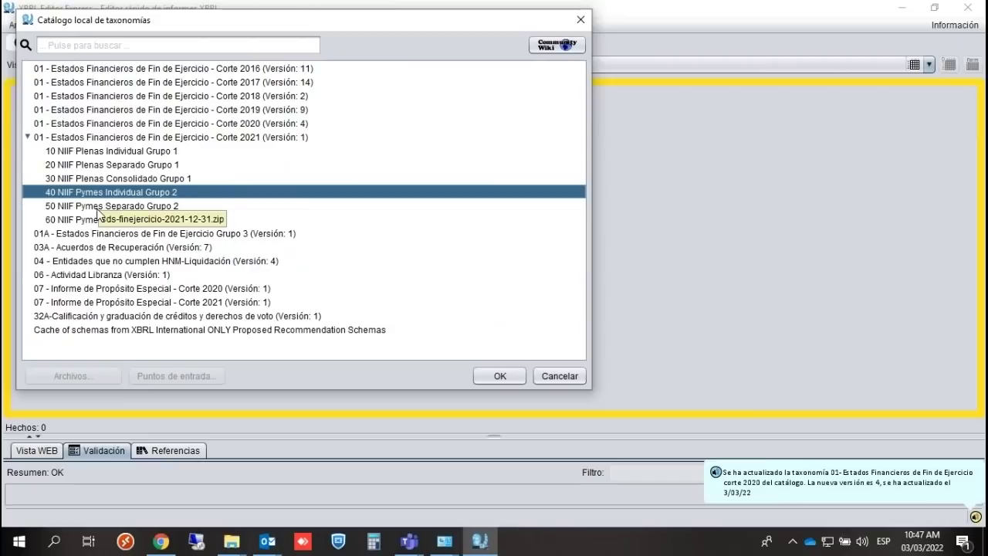
click(99, 208)
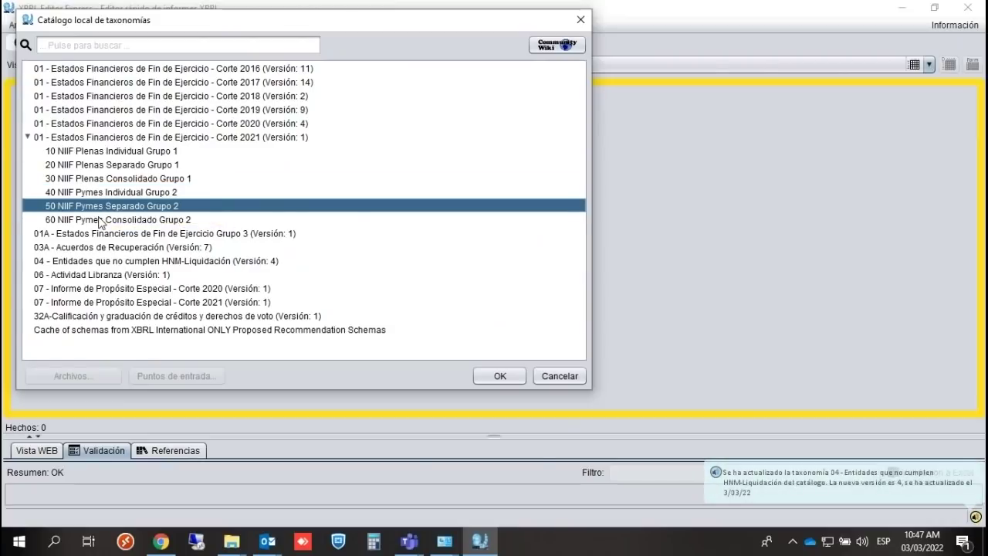
click(99, 221)
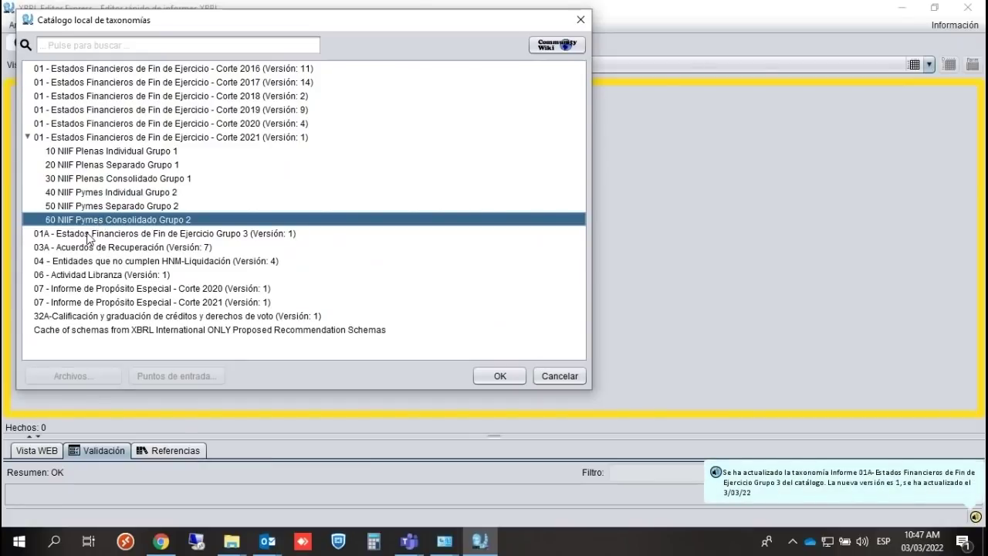
click(87, 235)
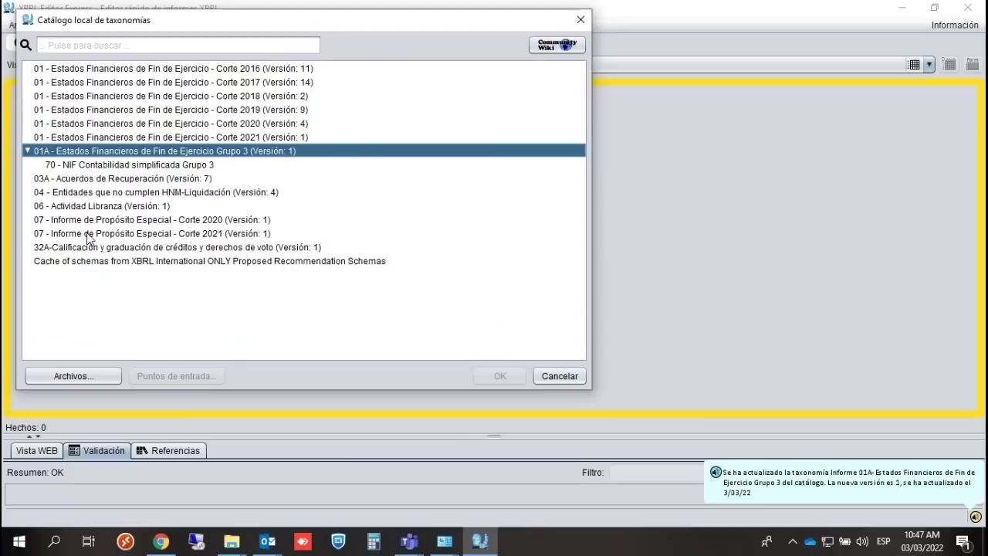
click(77, 165)
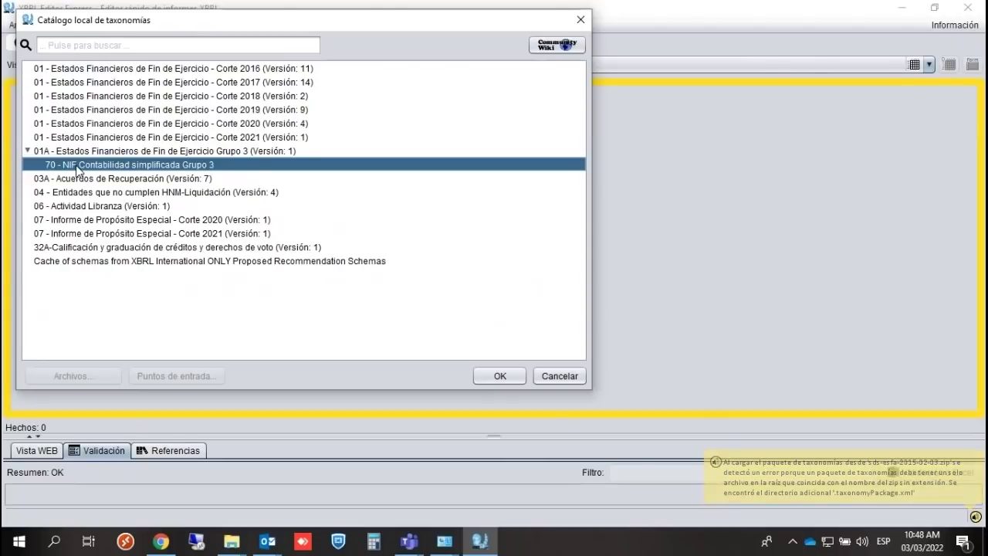
click(87, 152)
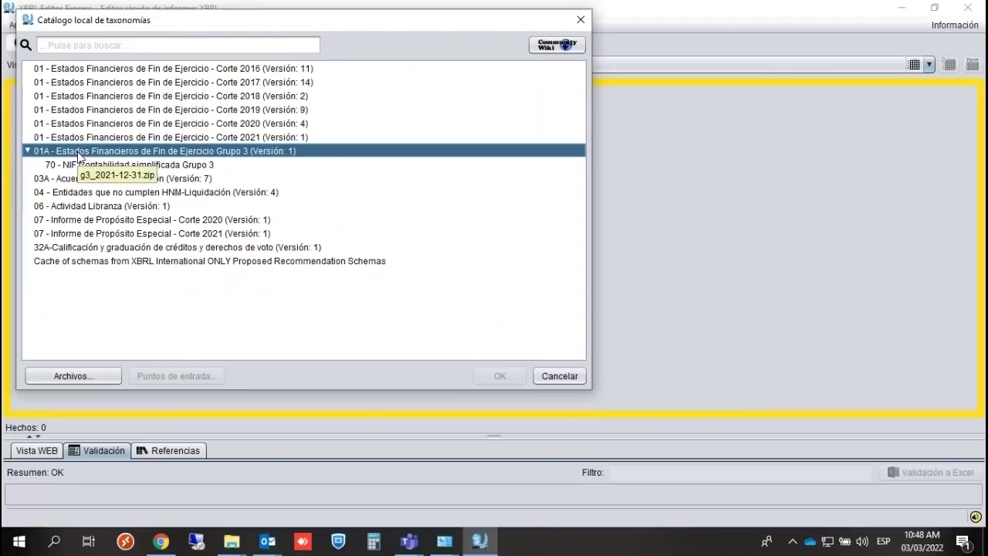
click(78, 167)
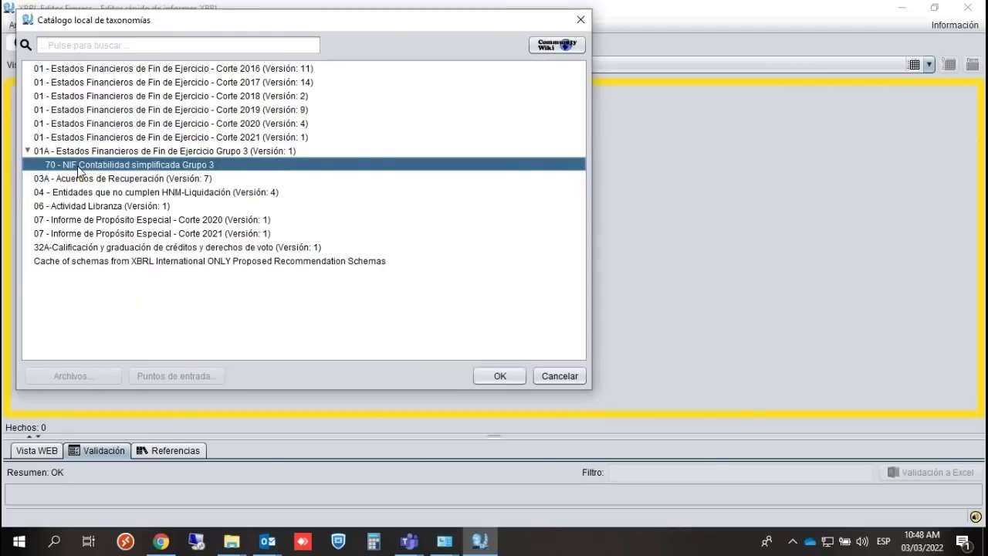
click(163, 156)
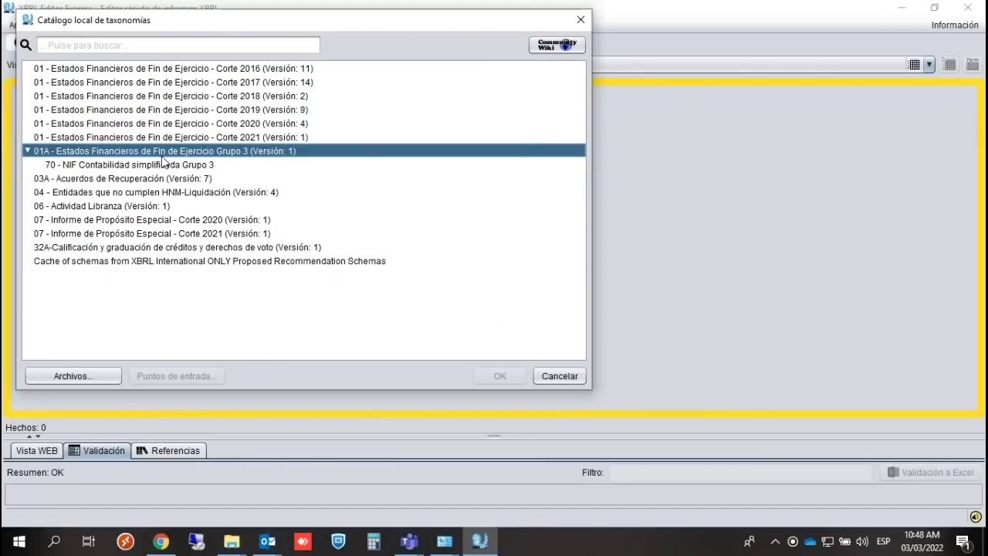
Choose 40 NIIF Pymes Individual Grupo 2 from the Estados Financieros de Fin de Ejercicio - Corte 2021 taxonomy for the new report.
double_click(111, 138)
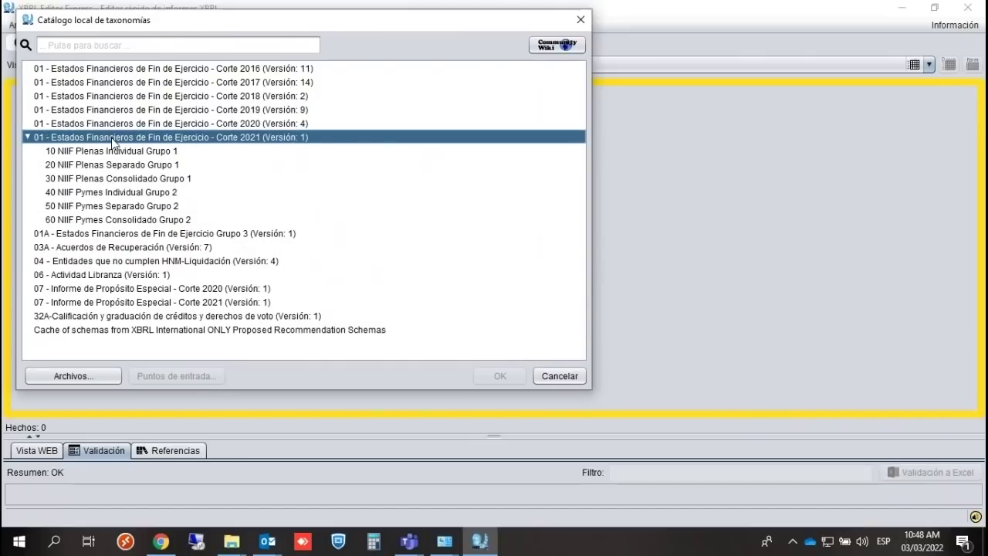
click(85, 196)
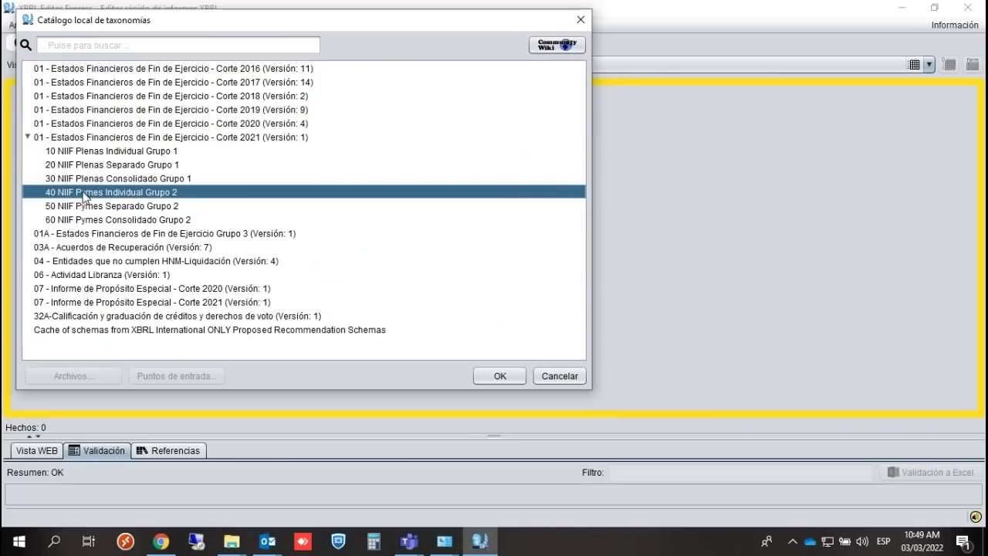
click(496, 373)
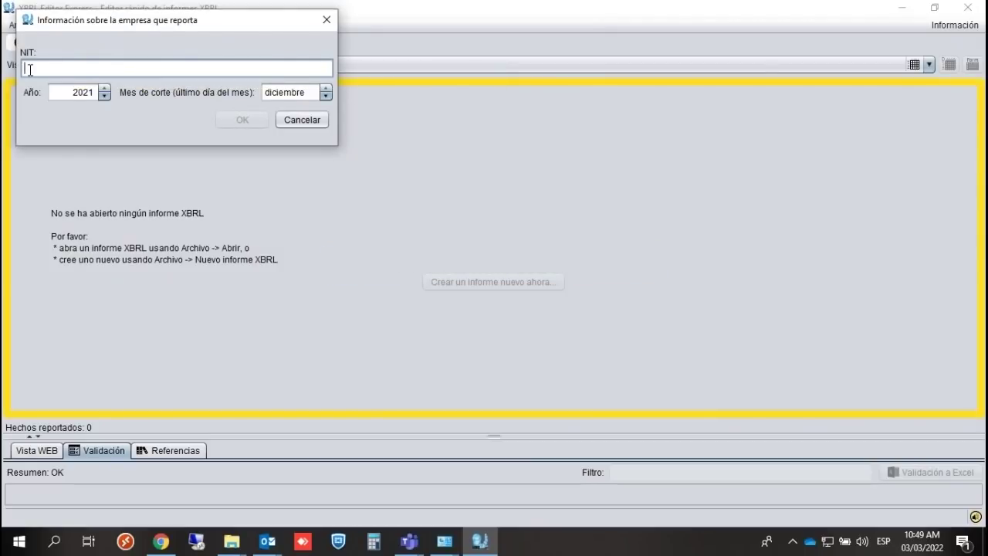
Enter the reporting company's NIT with year 2021 and cut-off month diciembre, and create the report.
text(8)
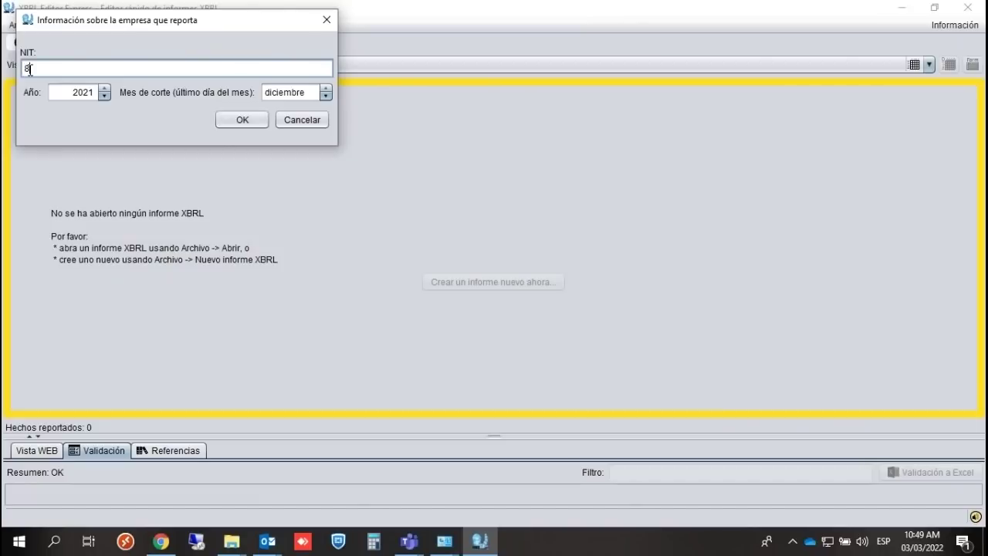
text(01234567)
double_click(77, 91)
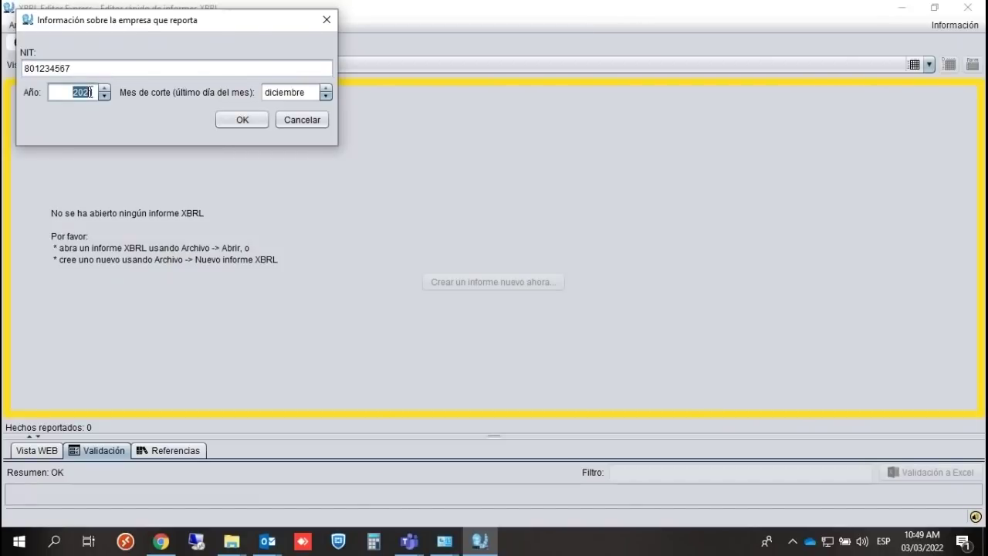
double_click(282, 93)
click(301, 92)
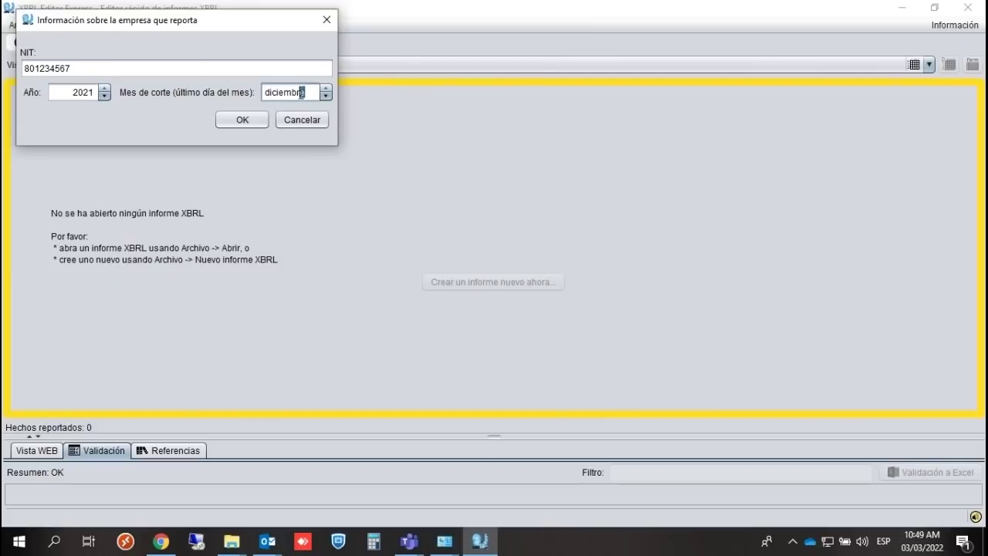
click(271, 94)
click(243, 121)
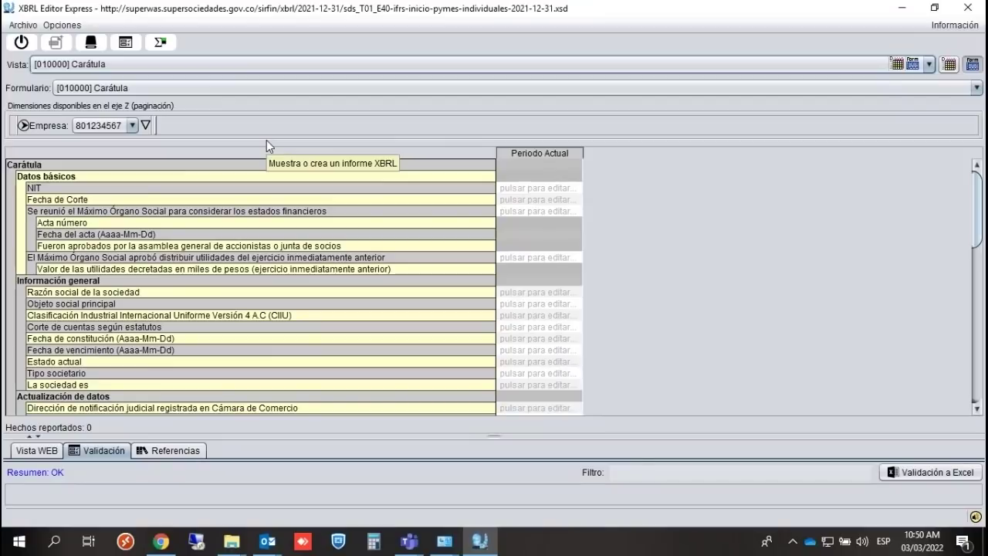
Review the file commands available for the open report, including save, export and exit.
click(22, 28)
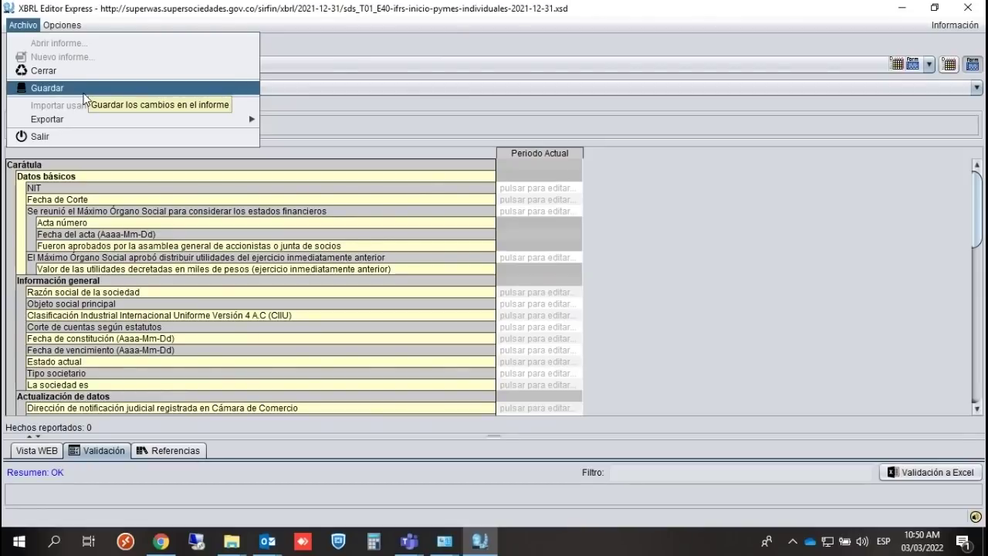
mouse_move(72, 120)
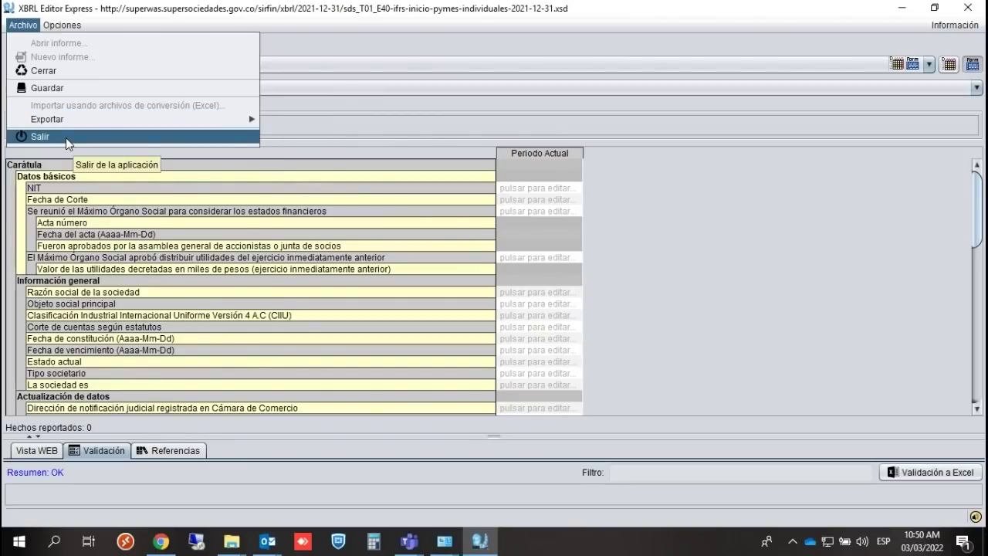
click(311, 236)
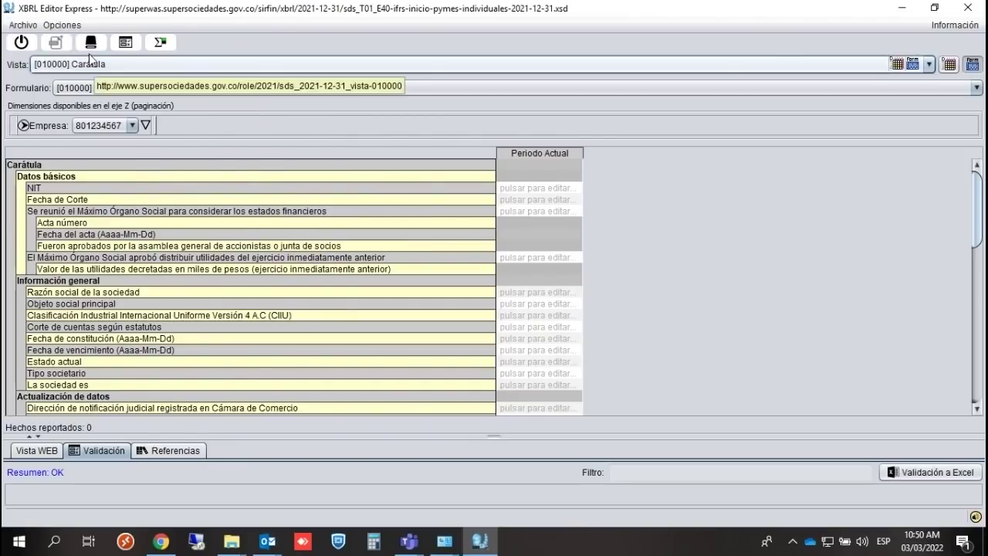
Inspect the maximum assigned memory in the memory configurator and close it without changes.
click(64, 23)
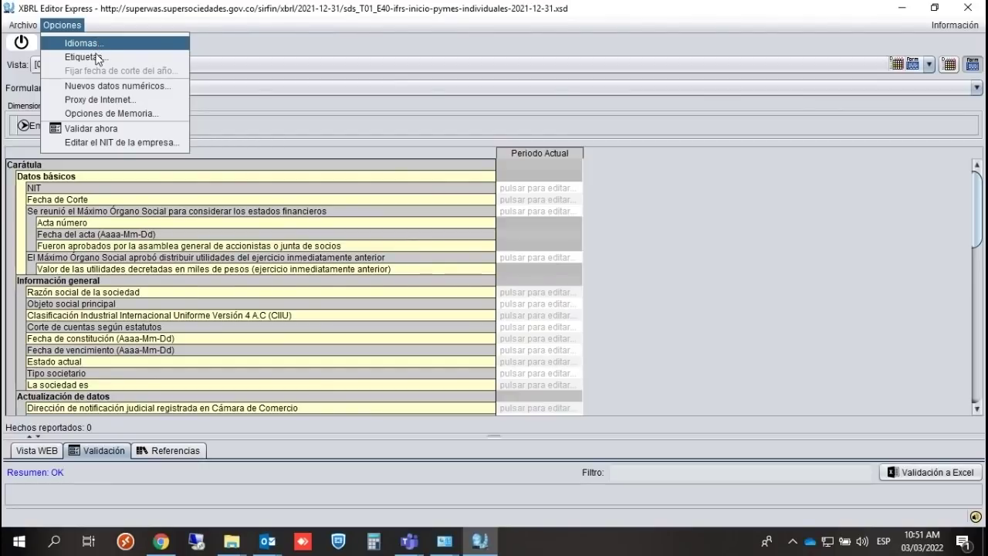
click(98, 114)
drag(192, 28, 389, 51)
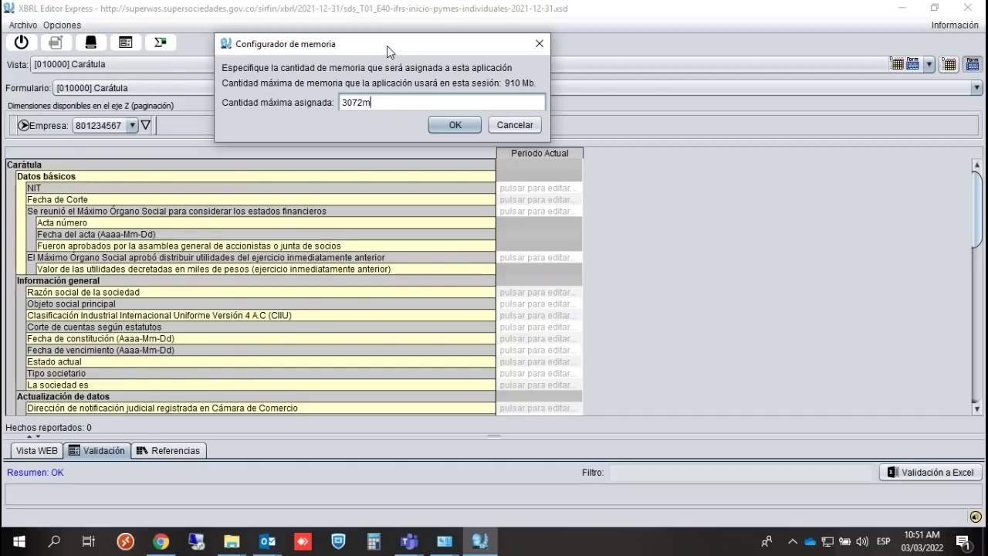
click(538, 45)
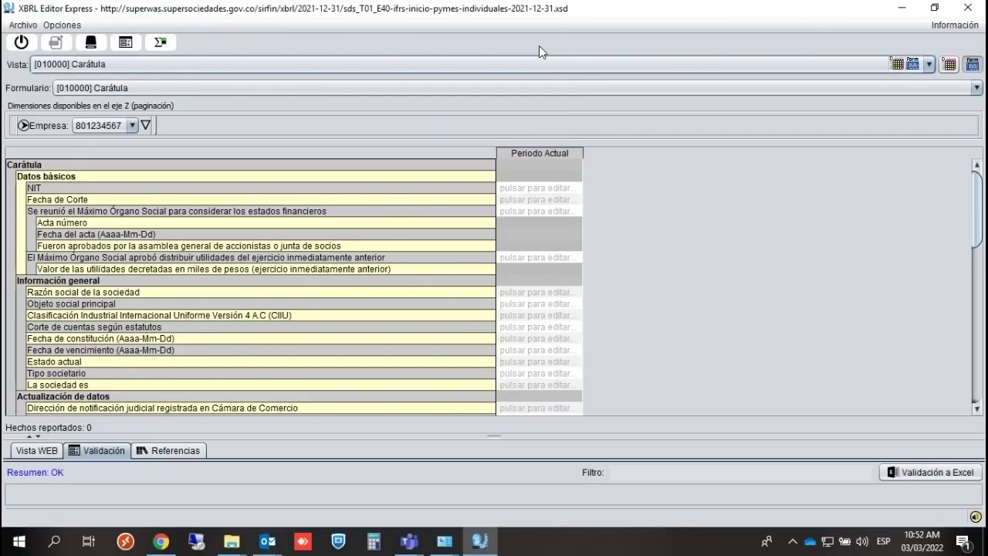
Inspect the company identifier dialog used to edit the NIT and close it without changes.
click(63, 25)
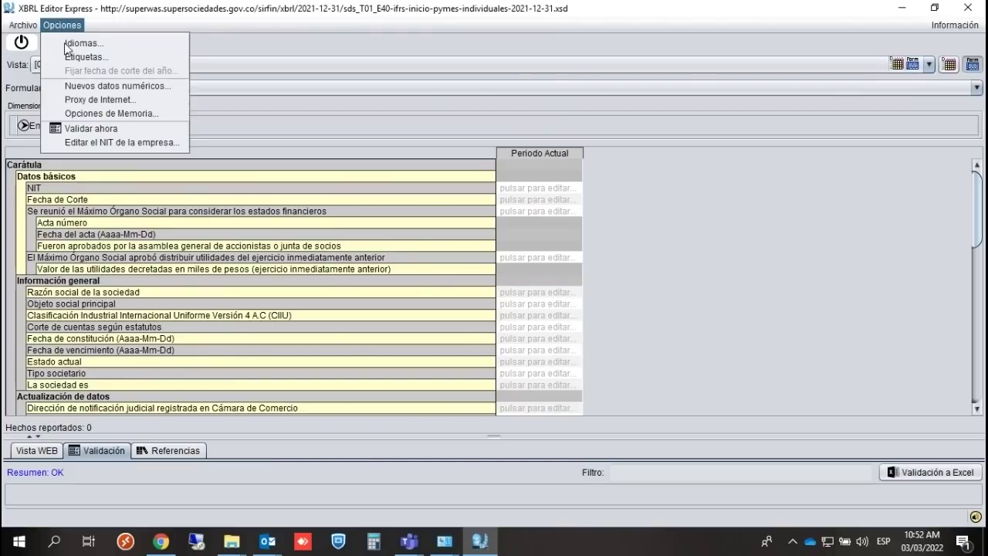
click(79, 144)
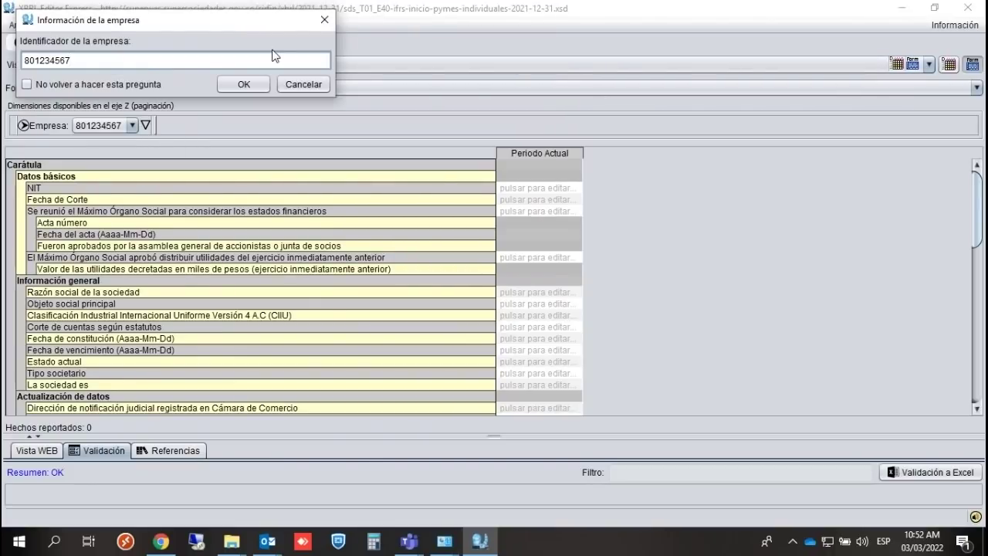
drag(249, 20, 503, 38)
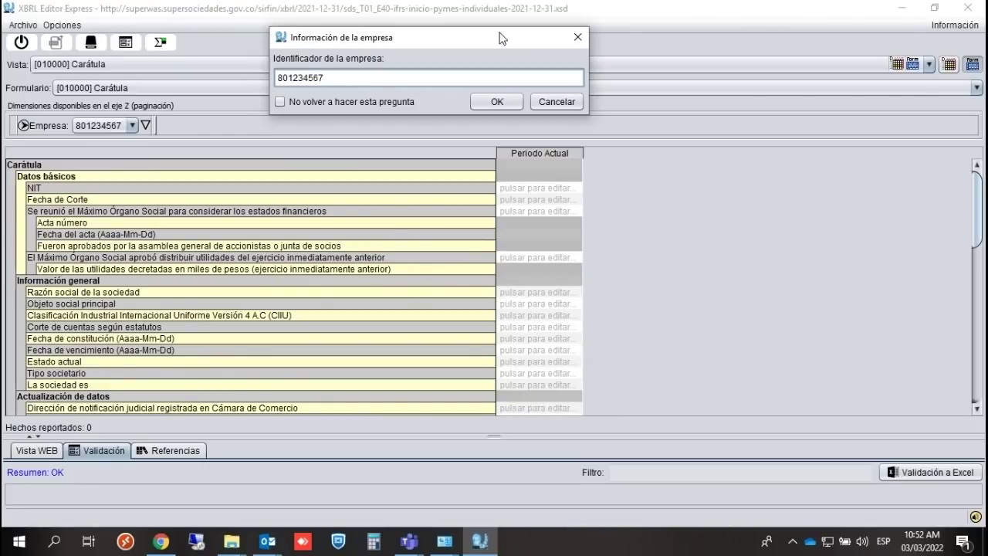
click(577, 37)
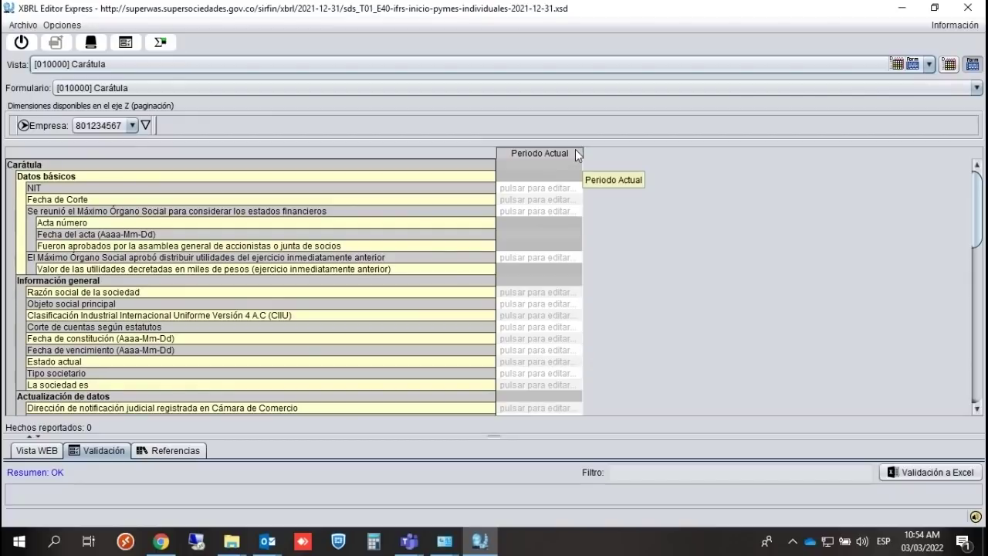
Compare the Carátula's dimensional table view with its form view, checking the selectable Duración years and the available forms.
click(949, 65)
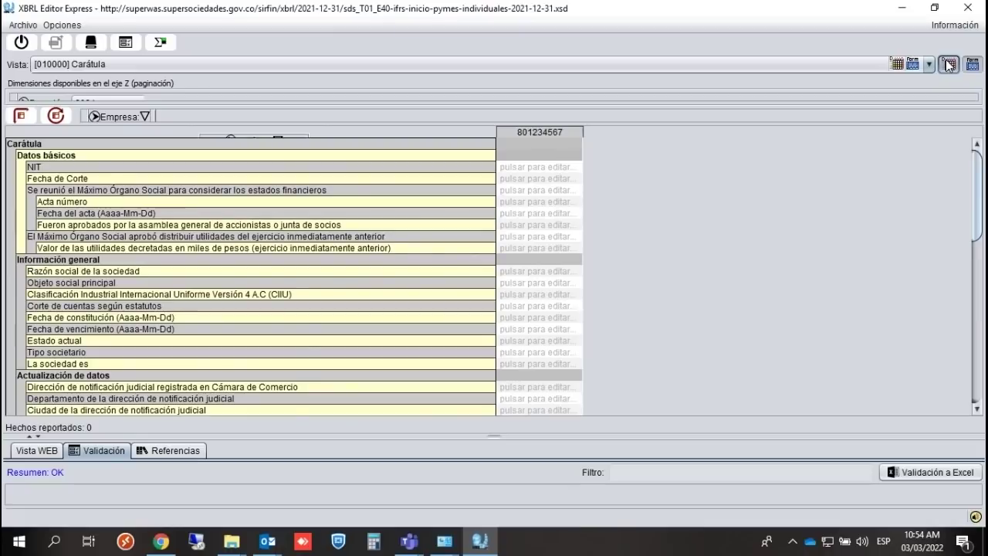
click(105, 103)
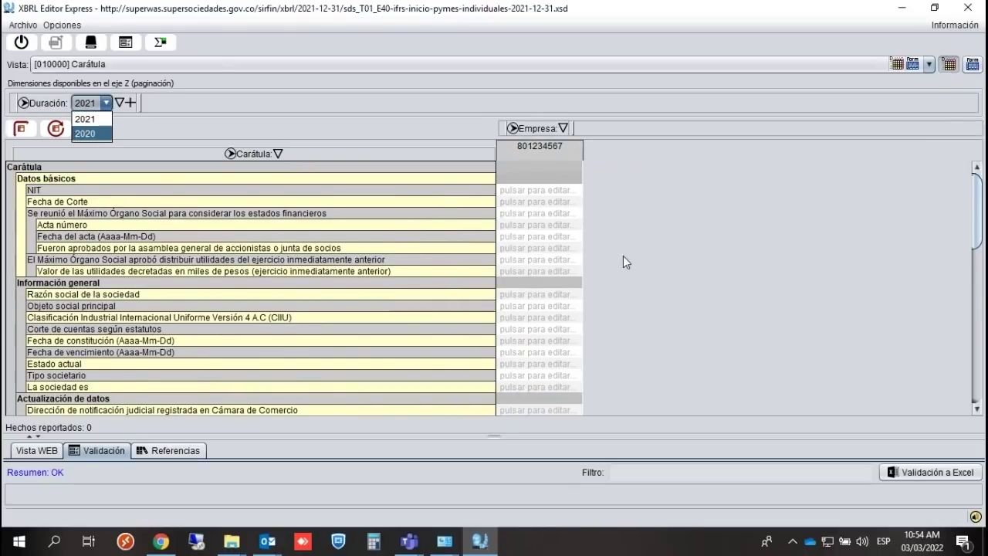
click(648, 257)
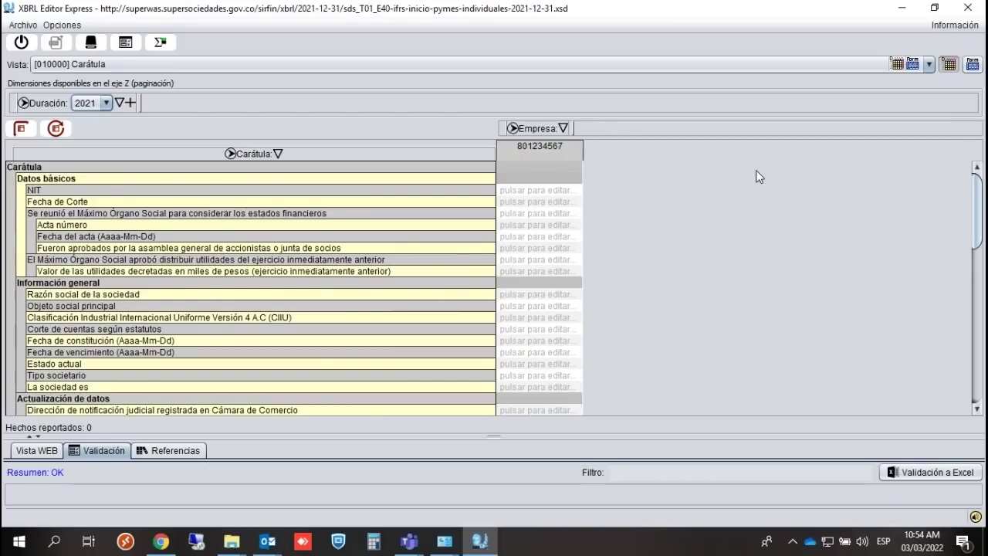
click(972, 65)
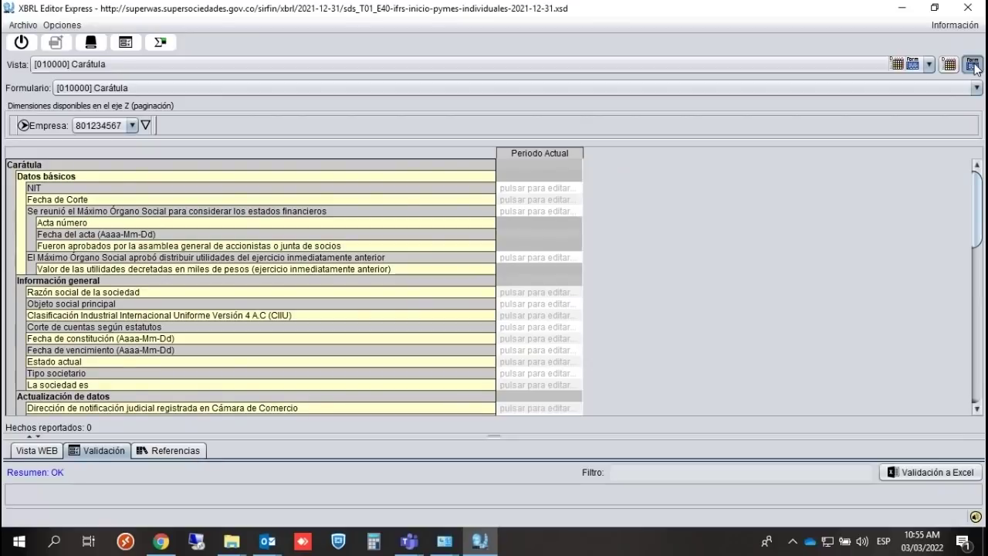
click(976, 88)
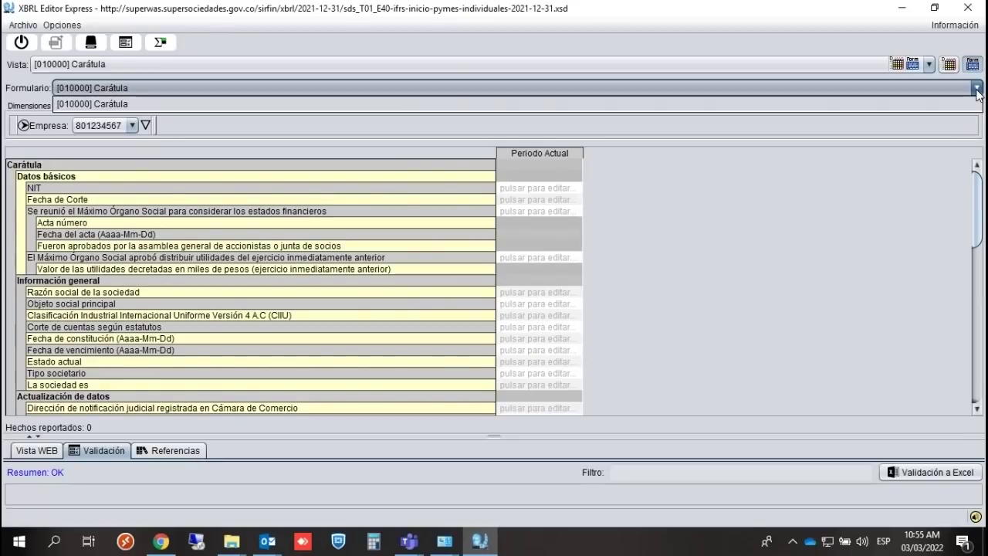
click(731, 192)
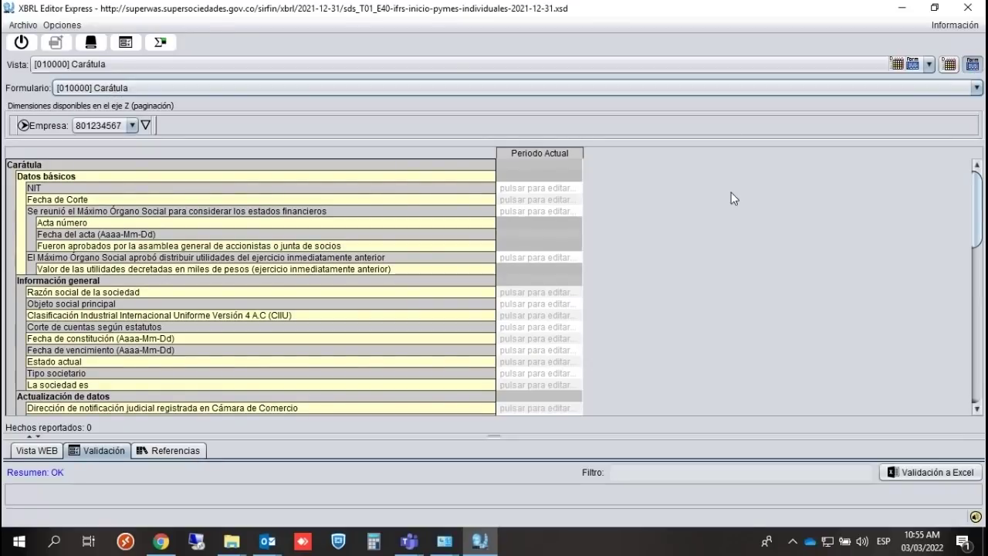
Fill the Carátula's NIT and its Fecha de Corte of 2021-12-31, and check both under Todos los datos en el informe.
click(518, 186)
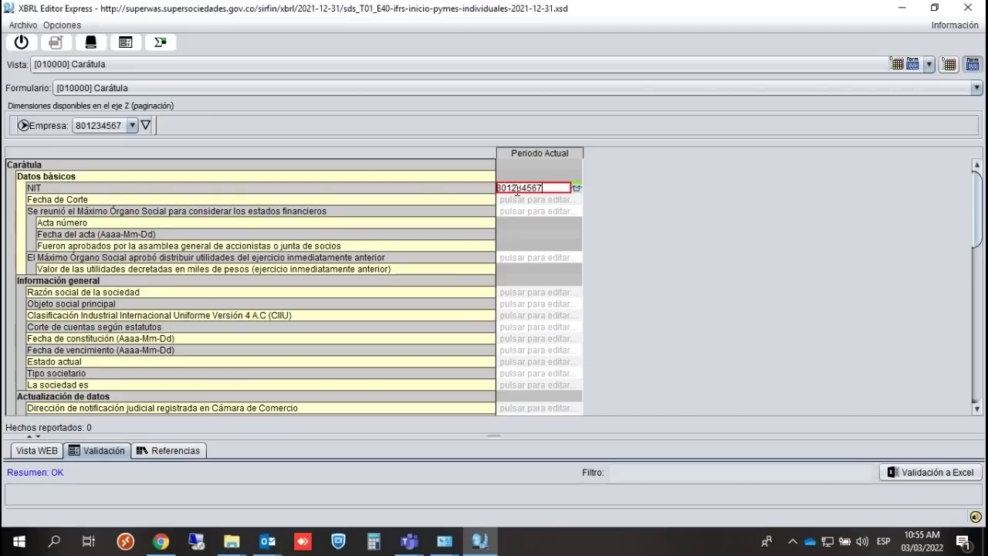
click(517, 199)
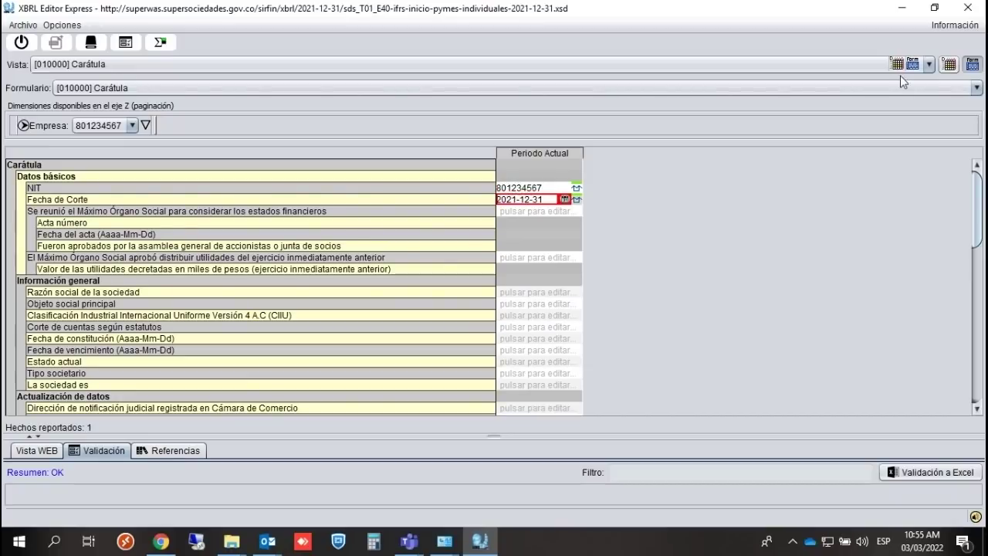
click(929, 65)
scroll(927, 93, up, 1)
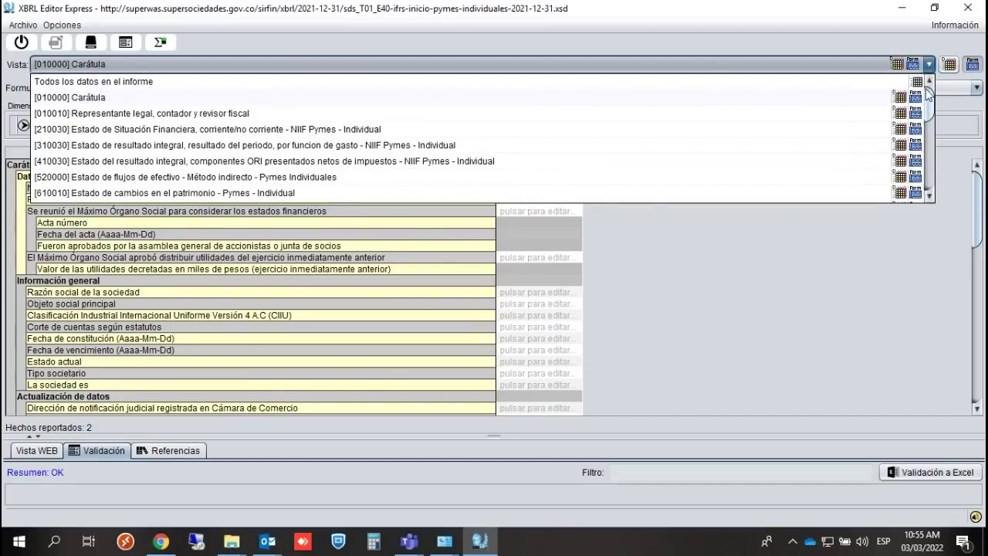
click(74, 82)
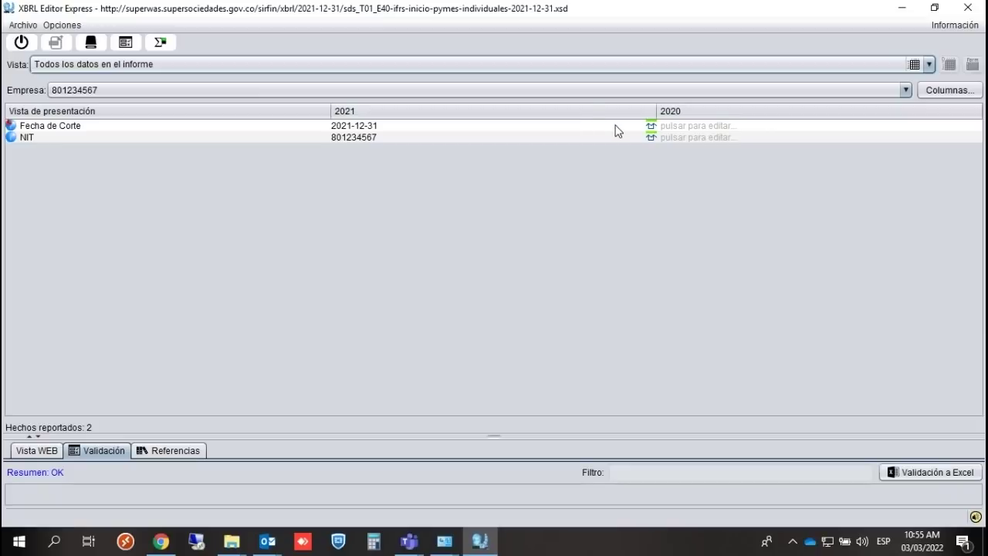
click(511, 62)
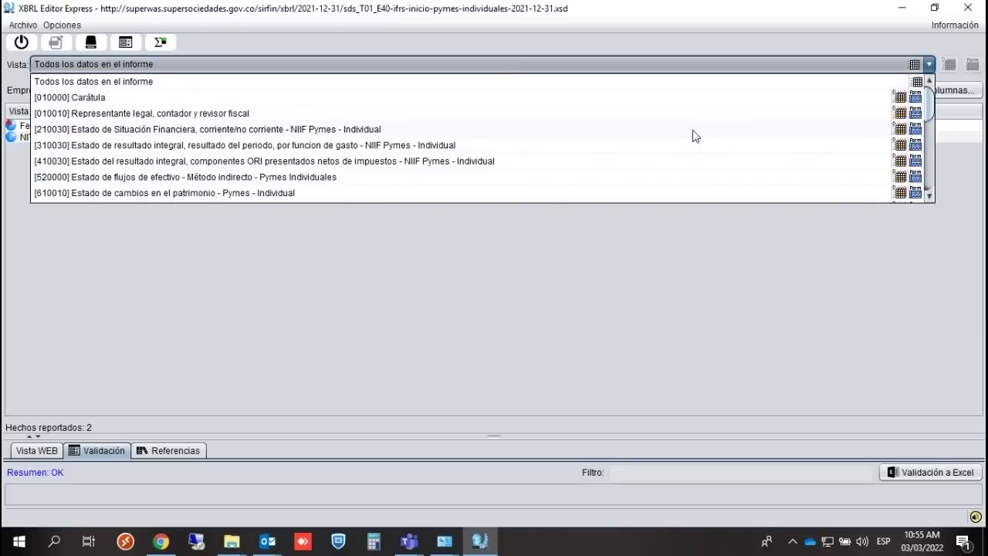
click(112, 99)
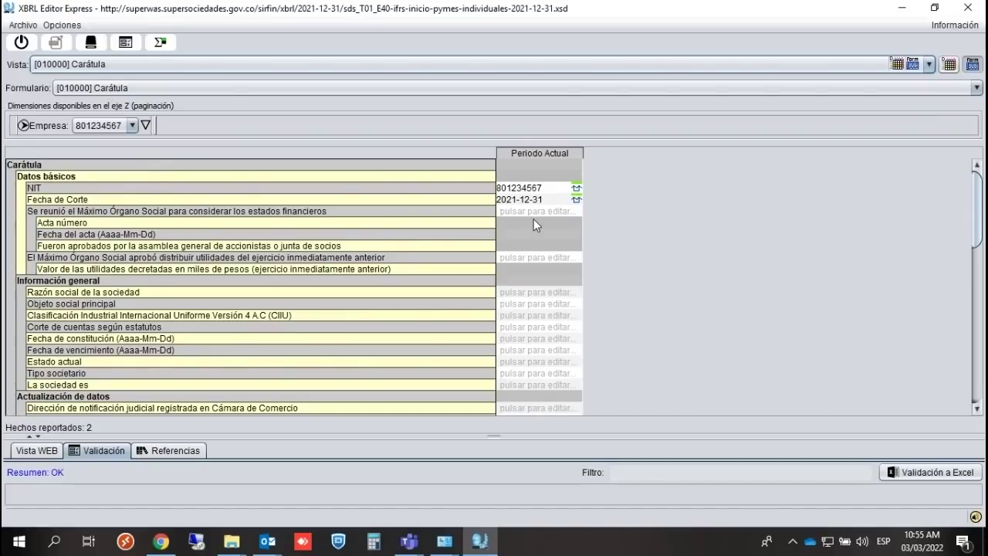
Examine [210030] Estado de Situación Financiera in both form and table views, including the selectable Instante dates.
click(773, 64)
click(191, 128)
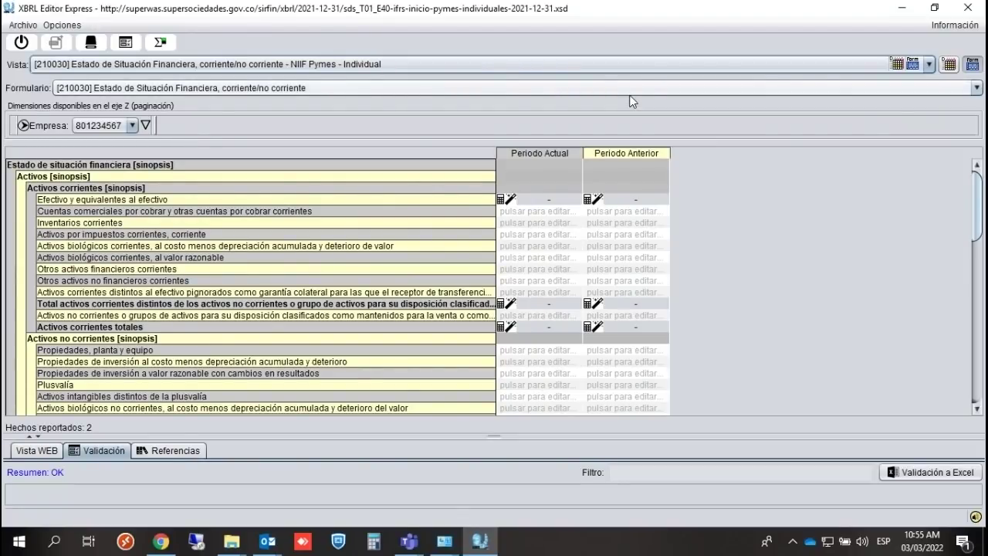
click(953, 68)
click(128, 102)
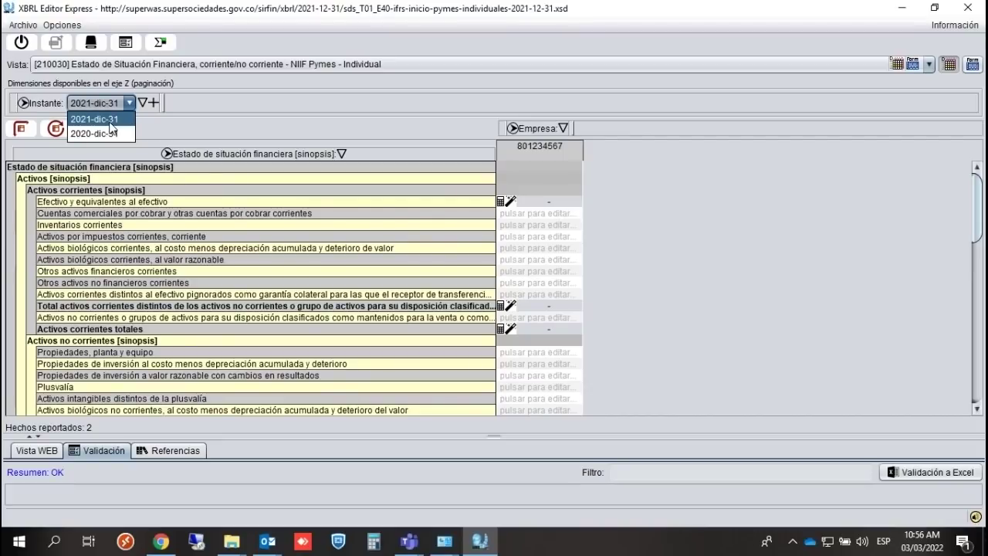
click(667, 179)
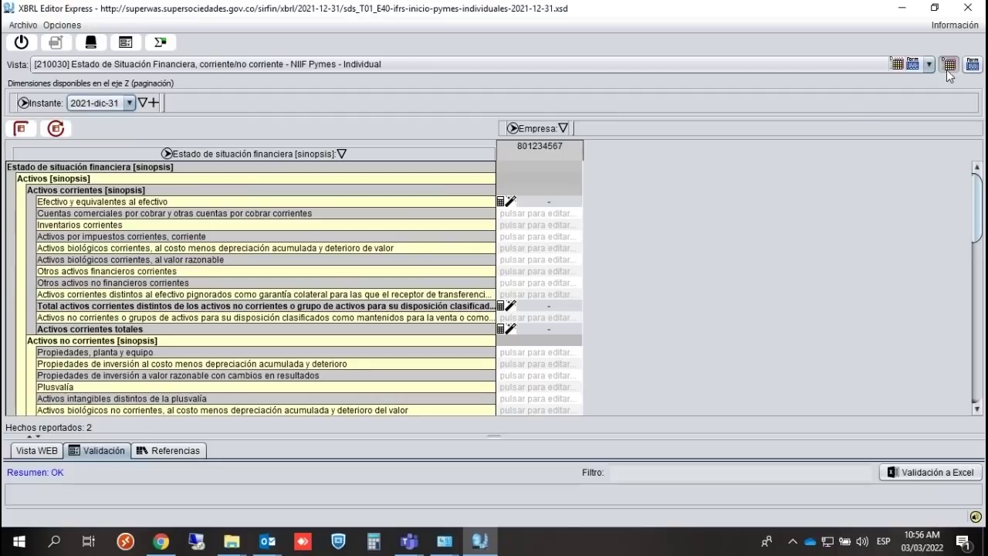
click(973, 66)
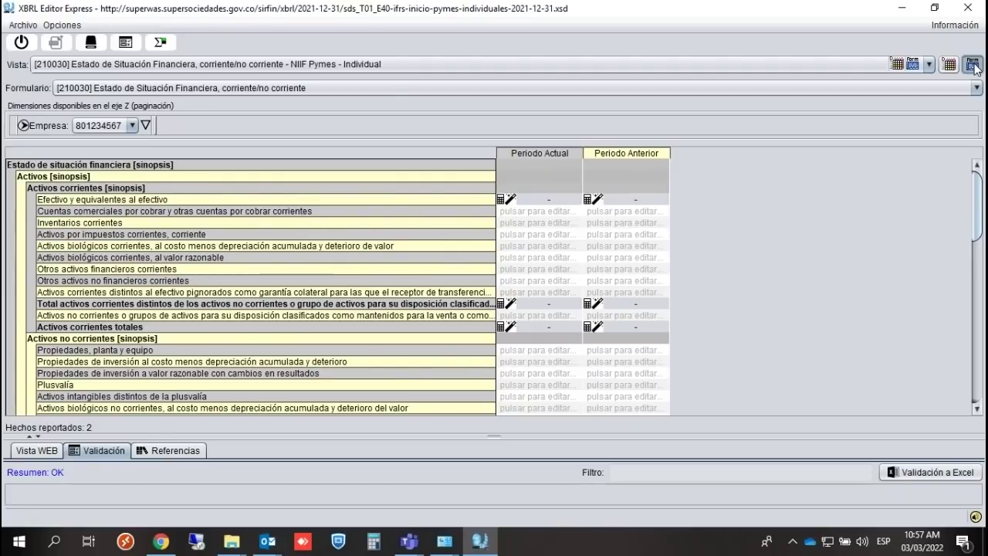
Return to the Carátula and answer No to whether the Máximo Órgano Social met to consider the financial statements.
click(446, 66)
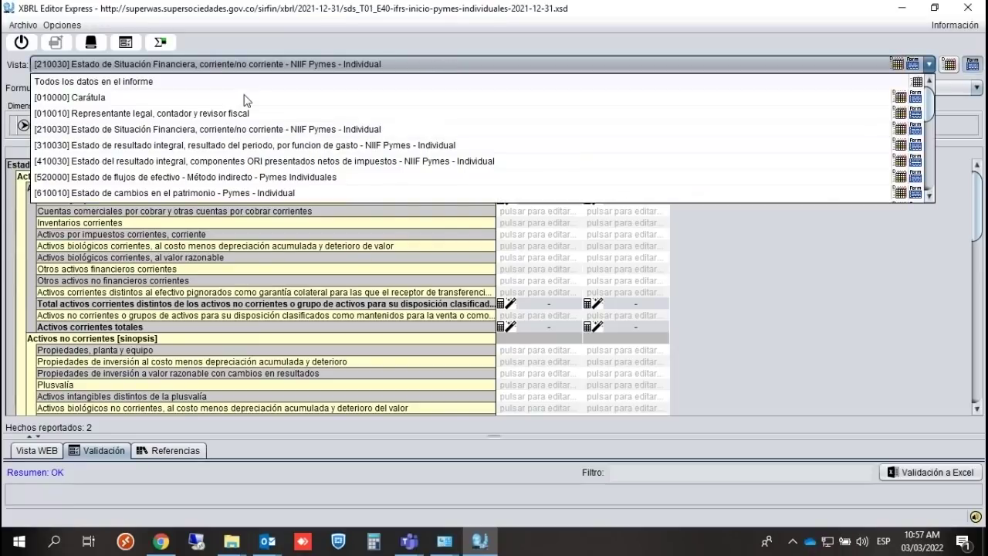
click(99, 99)
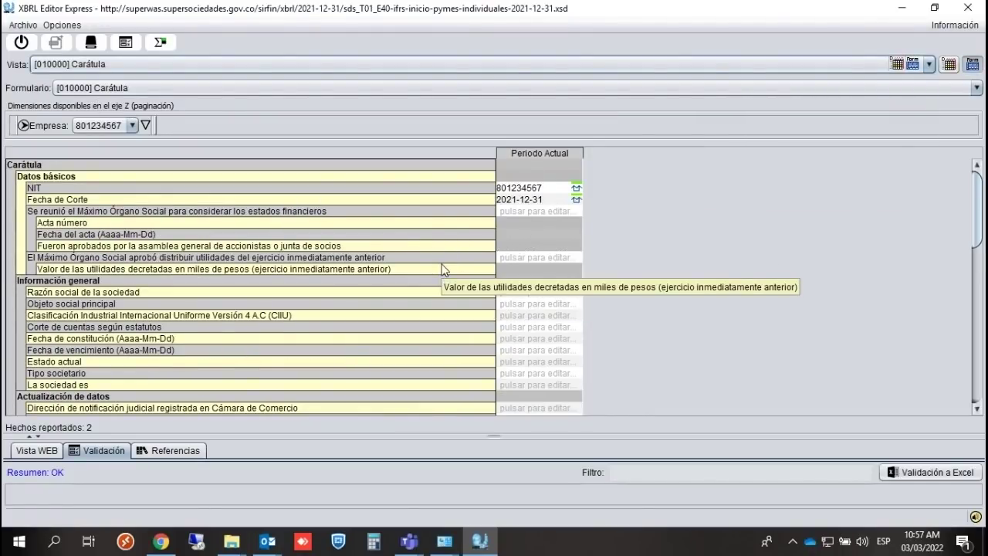
click(521, 208)
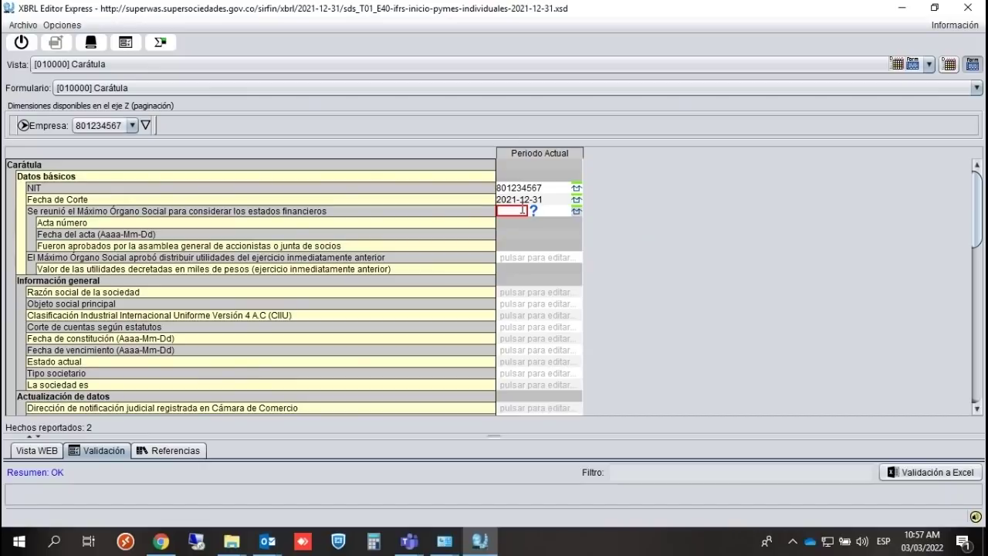
text(No)
key(Return)
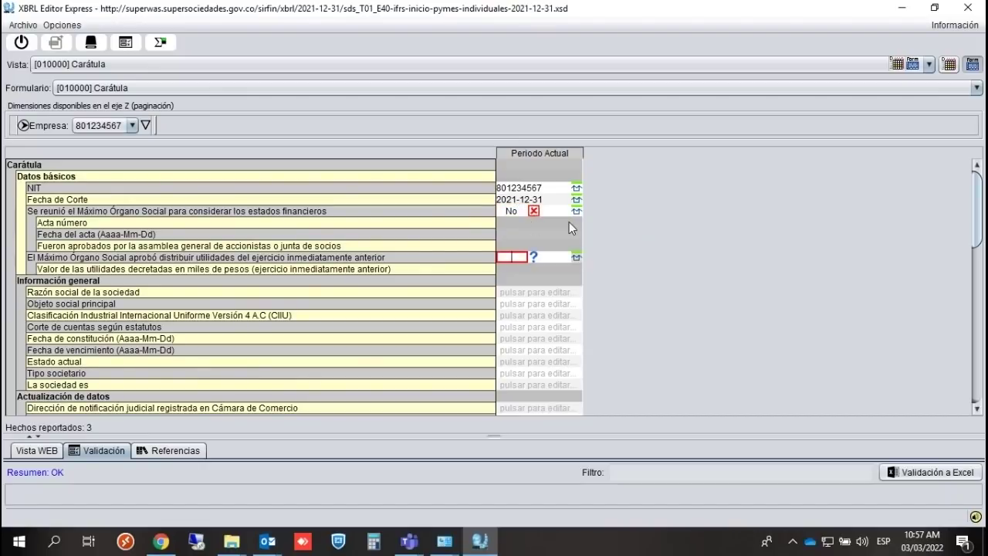
Enter dddd as the Razón social de la sociedad in the Carátula's general information.
click(509, 292)
text(Sddd)
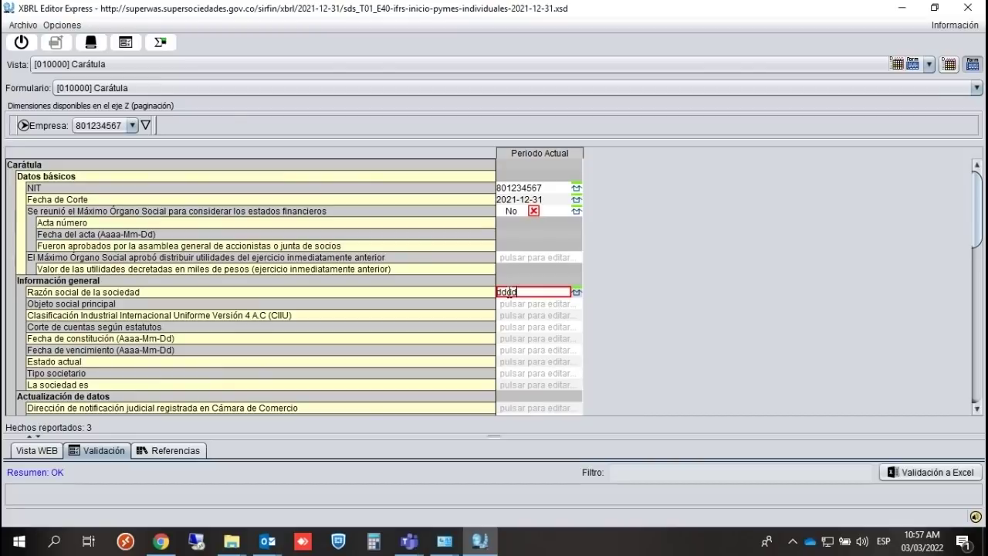
click(508, 304)
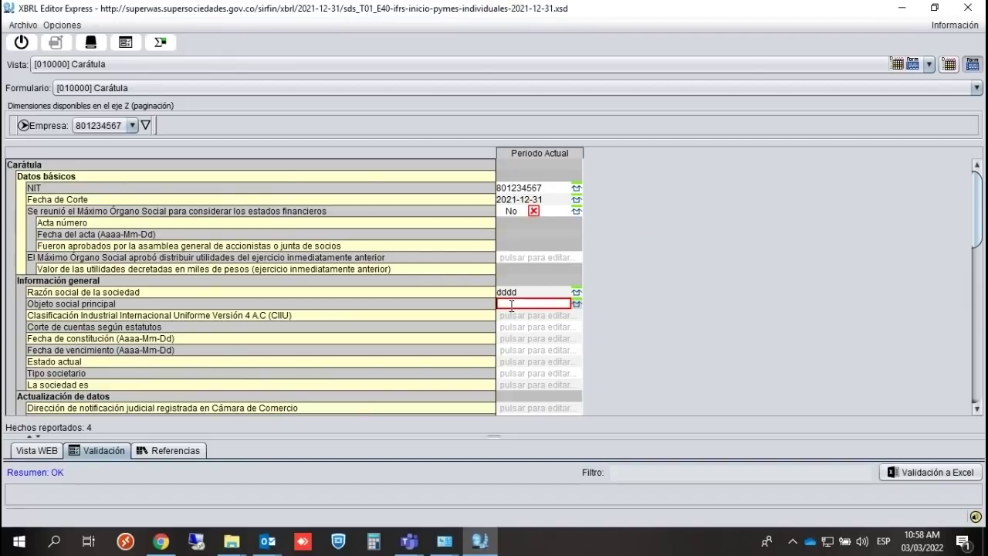
Widen the Periodo Actual column to show full option names, and set Tipo societario to 01. SOCIEDAD ANÓNIMA.
click(977, 410)
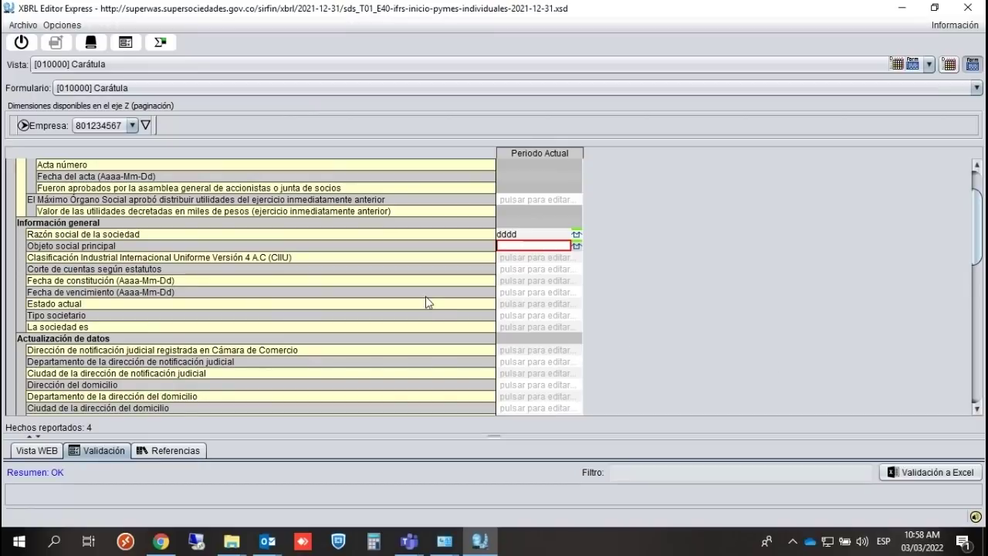
click(509, 314)
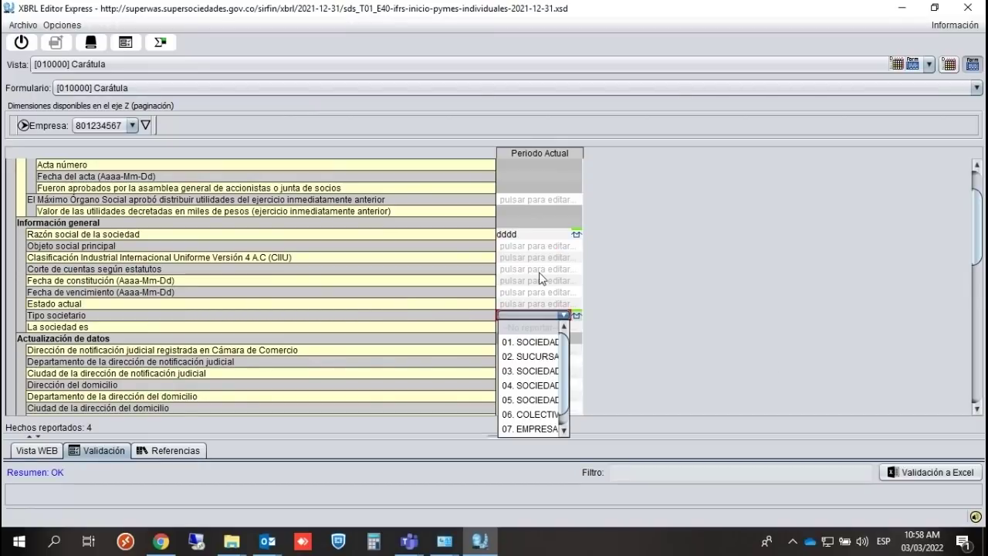
click(621, 216)
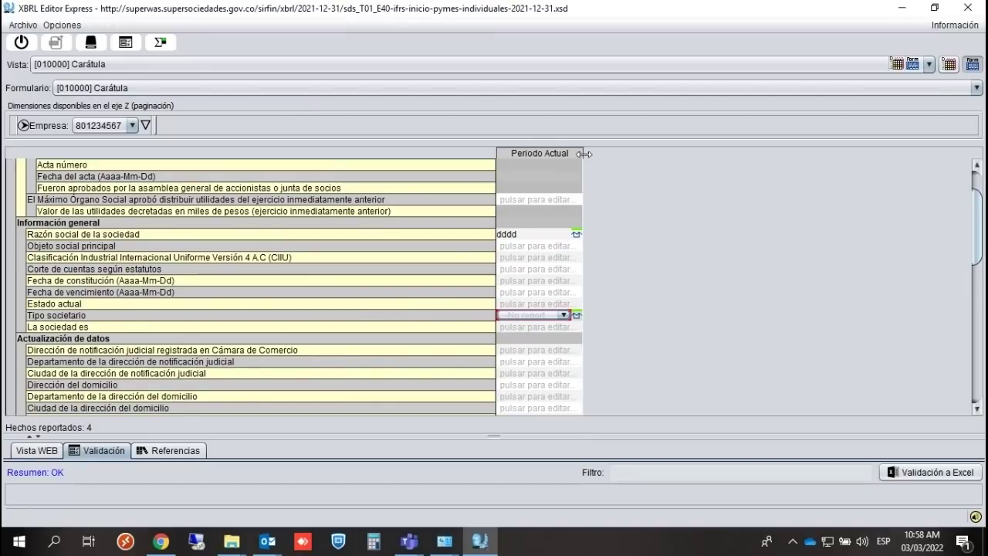
drag(585, 153, 654, 152)
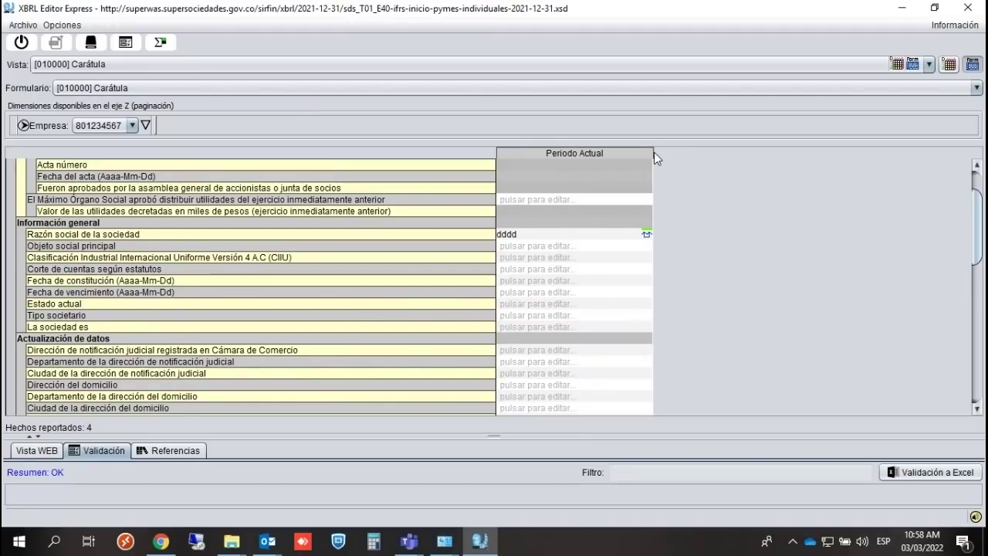
click(578, 315)
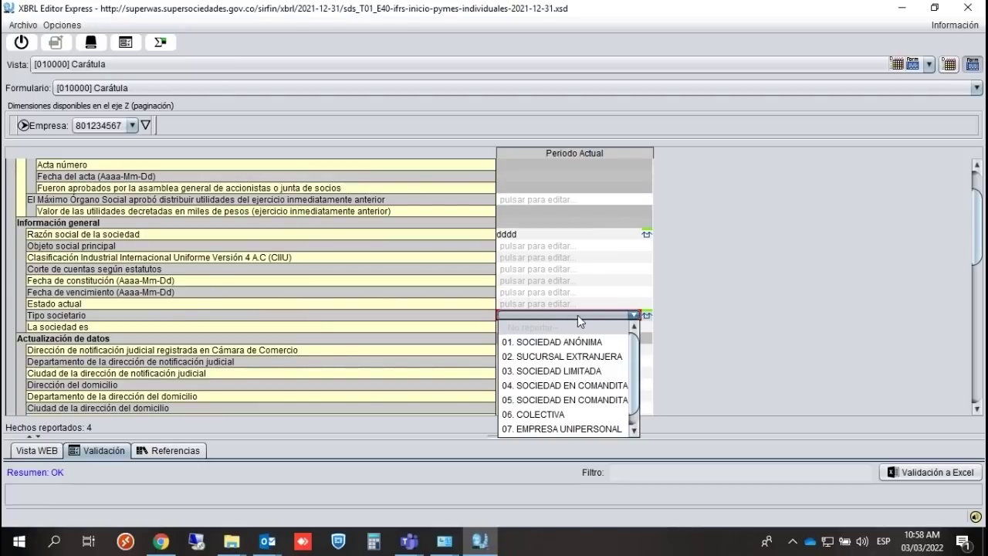
click(551, 344)
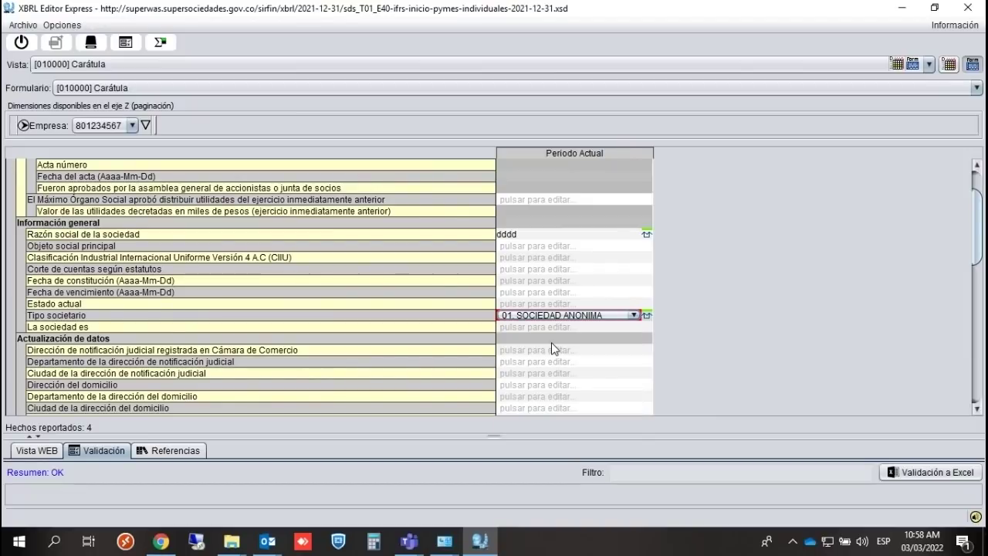
Change the Tipo societario in the Carátula's general information to 02. SUCURSAL EXTRANJERA.
click(633, 315)
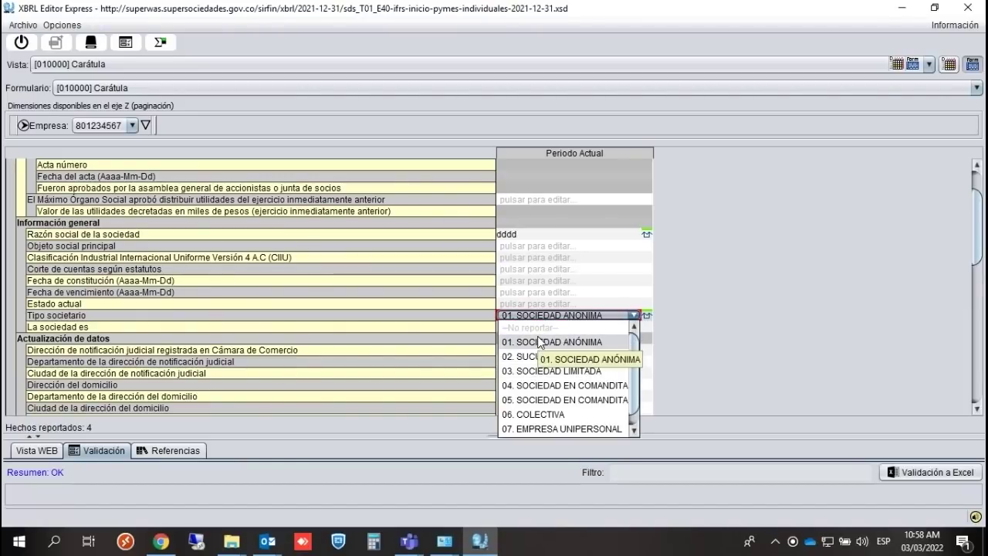
click(633, 281)
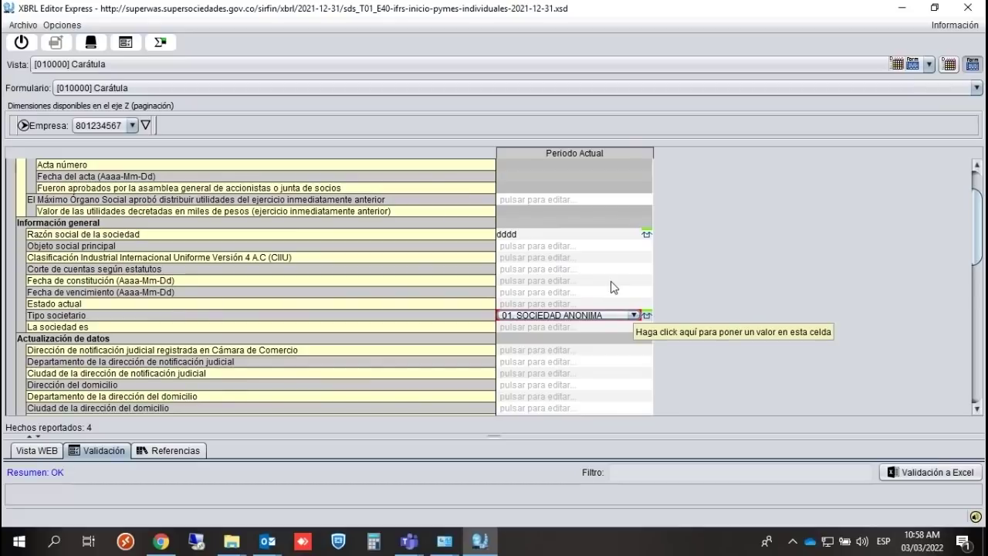
click(632, 315)
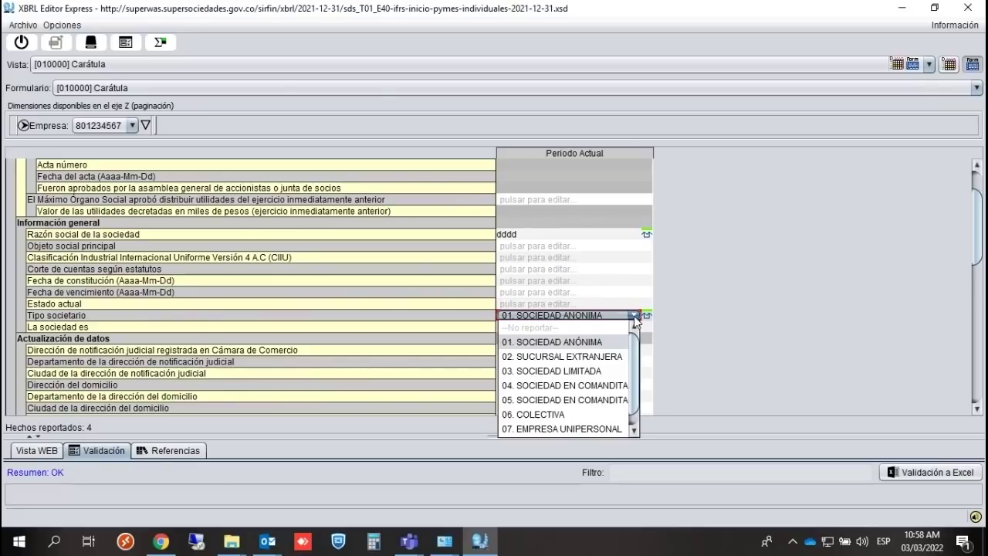
click(586, 357)
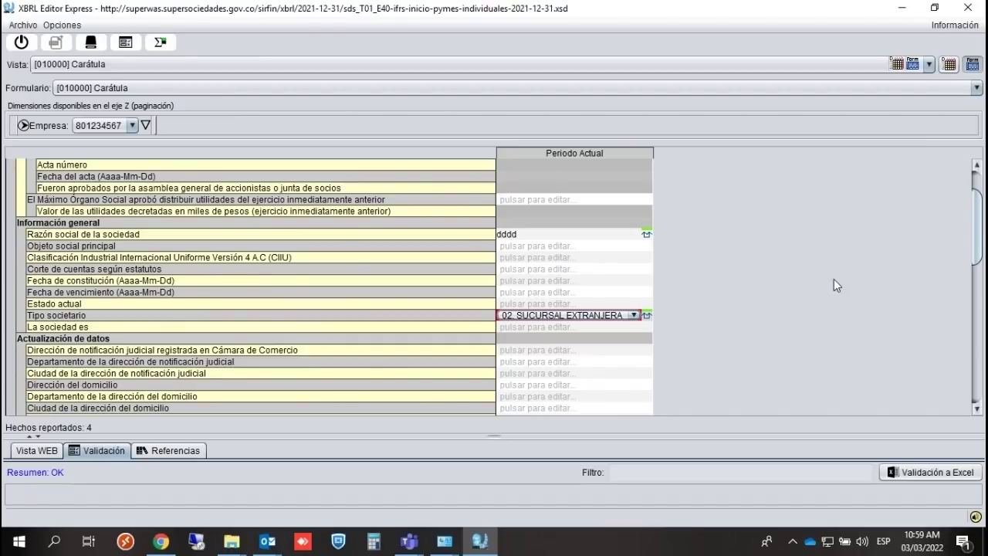
Enter 0 for the directivo, profesional and asistencial u operativo counts under Personal ocupado permanente masculino.
click(976, 409)
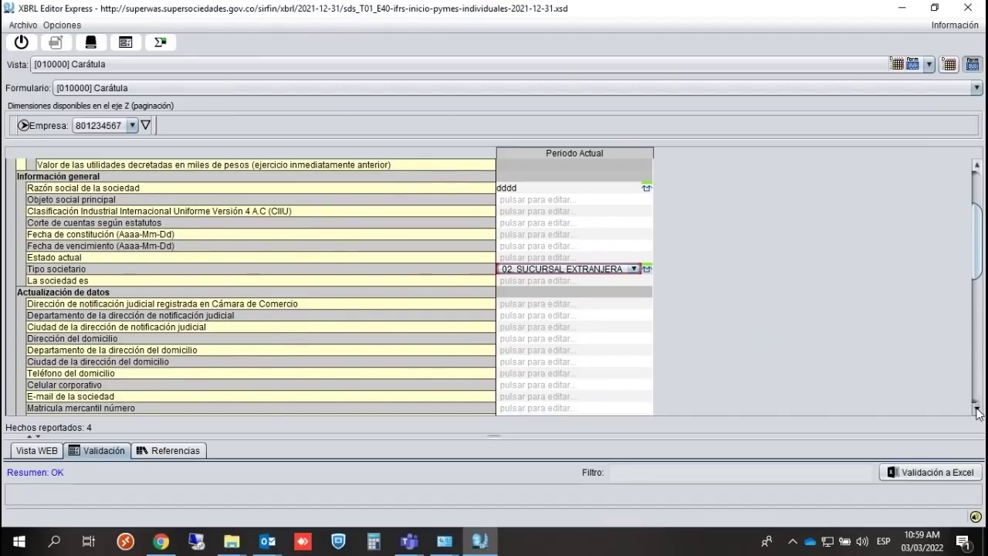
click(976, 410)
click(976, 410)
click(976, 409)
click(976, 410)
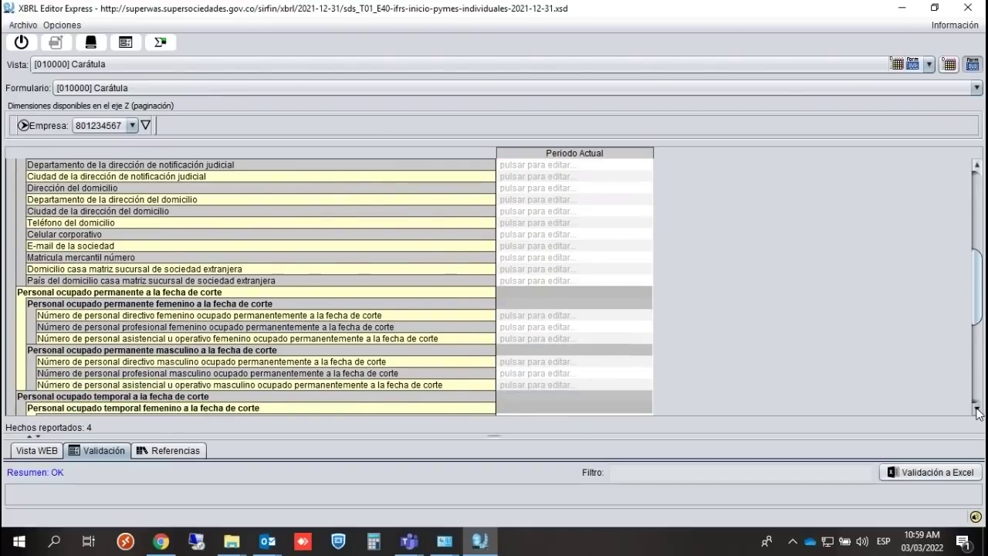
click(976, 409)
click(976, 409)
click(976, 410)
click(976, 410)
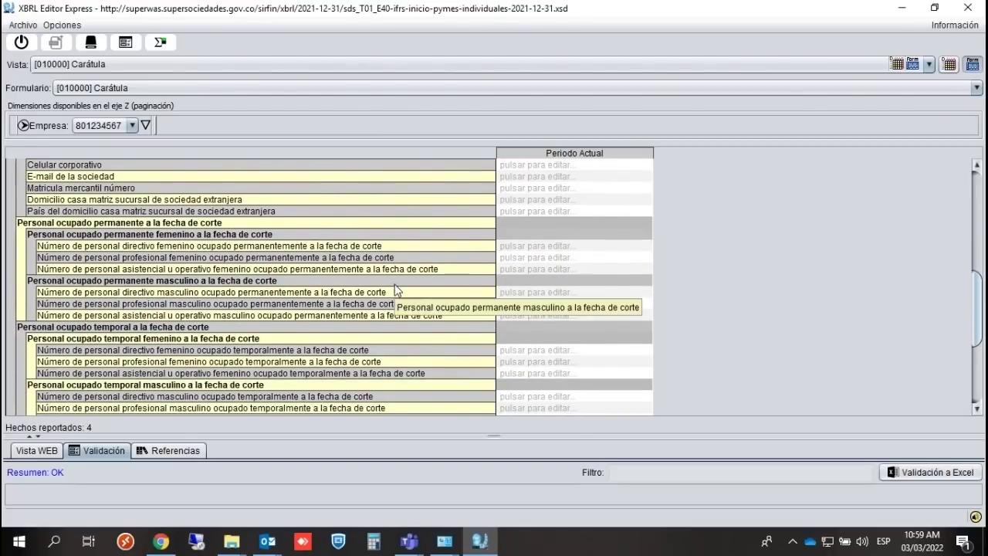
click(520, 247)
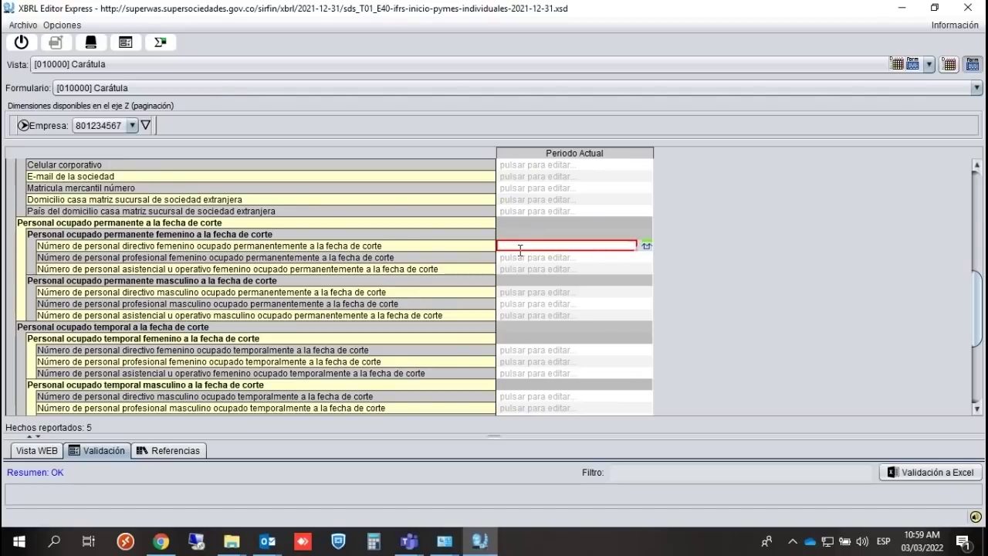
click(519, 292)
text(0)
key(Return)
text(0)
key(Return)
text(0)
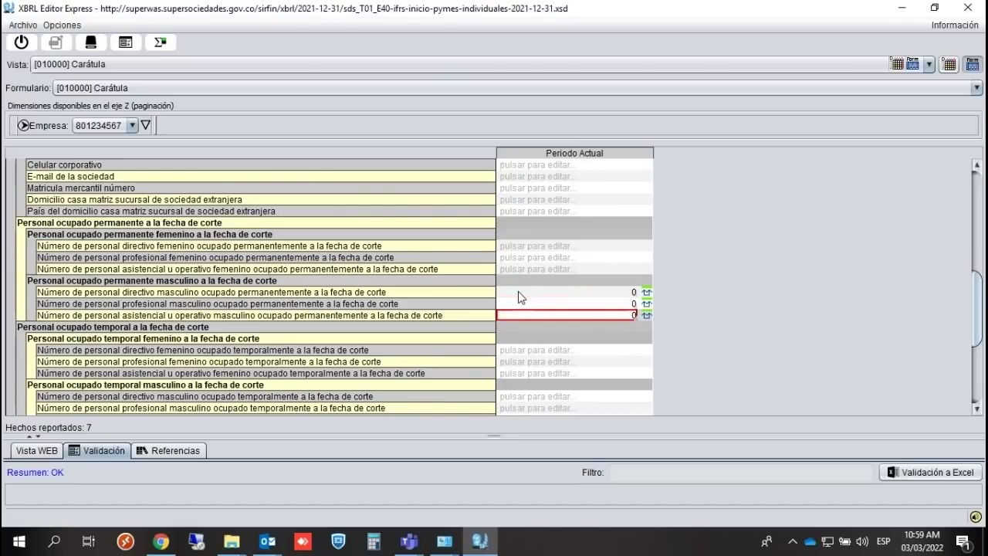
click(556, 362)
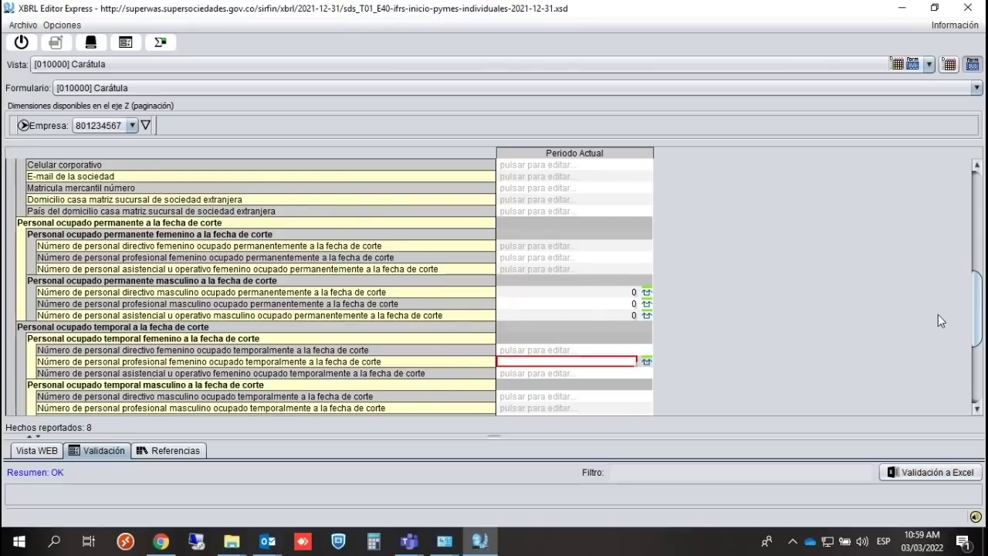
Answer Si to whether these financial statements present información reexpresada, under Detalle sobre este Informe.
drag(980, 309, 982, 367)
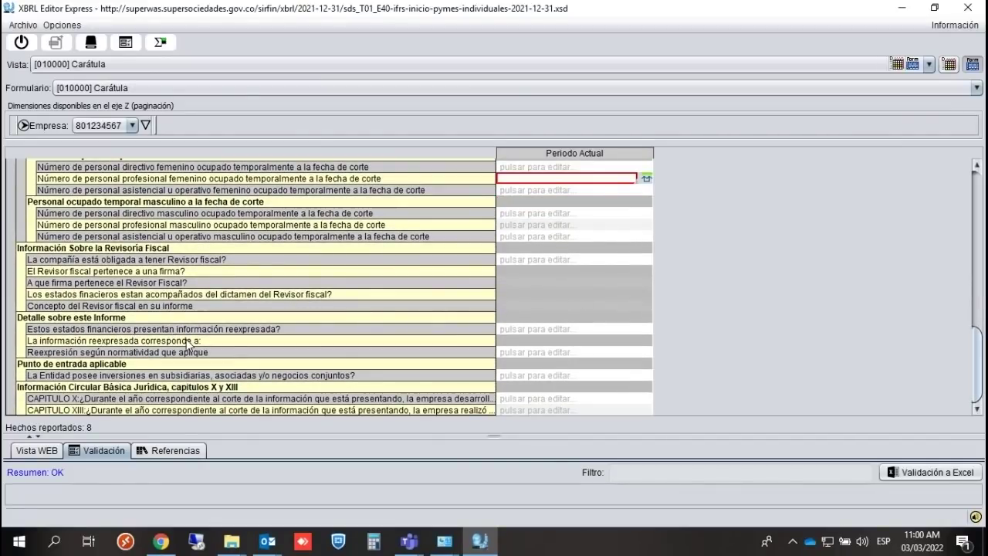
click(515, 329)
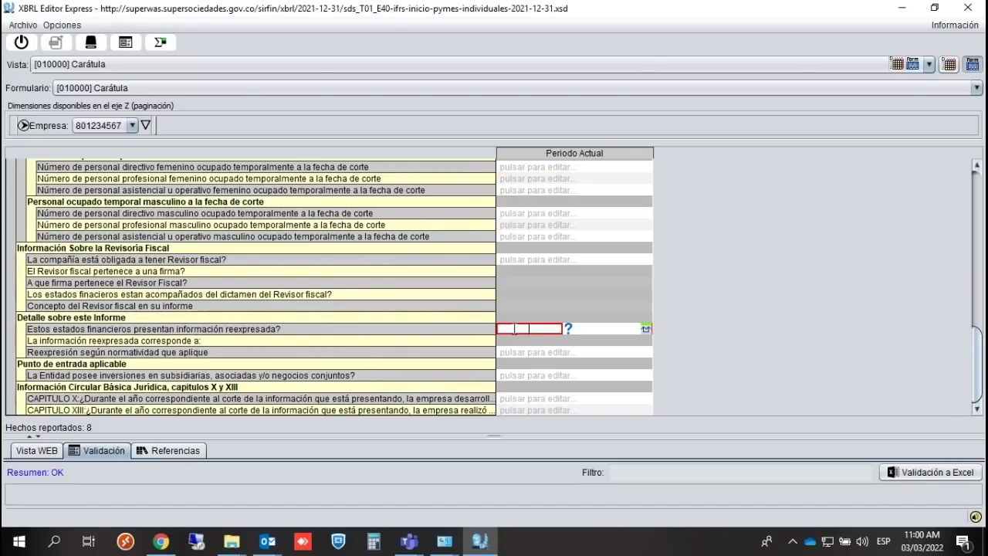
text(Si)
key(Return)
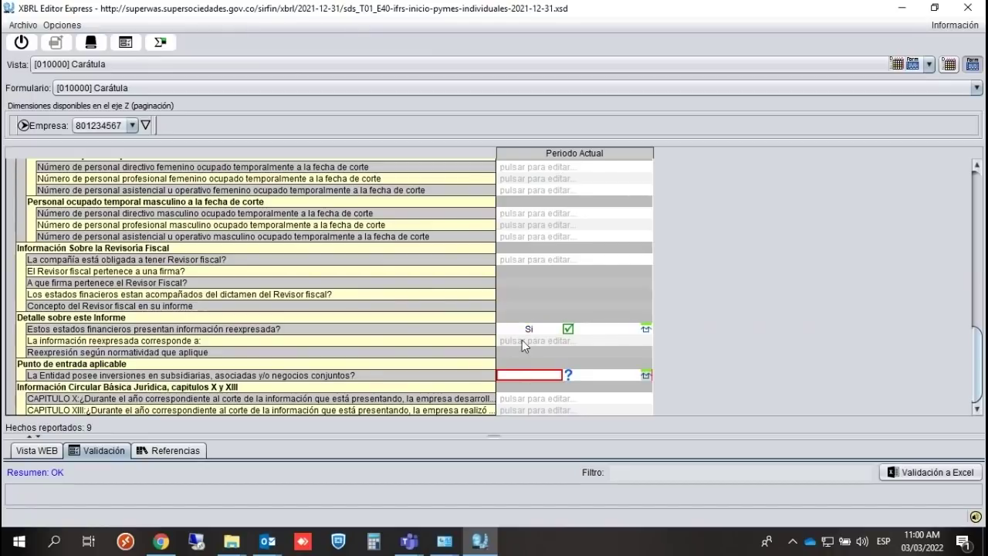
Widen the Periodo Actual column and set what the información reexpresada corresponds to as 2. Modificación NIC1 Párr.10 Lit.F.
click(522, 340)
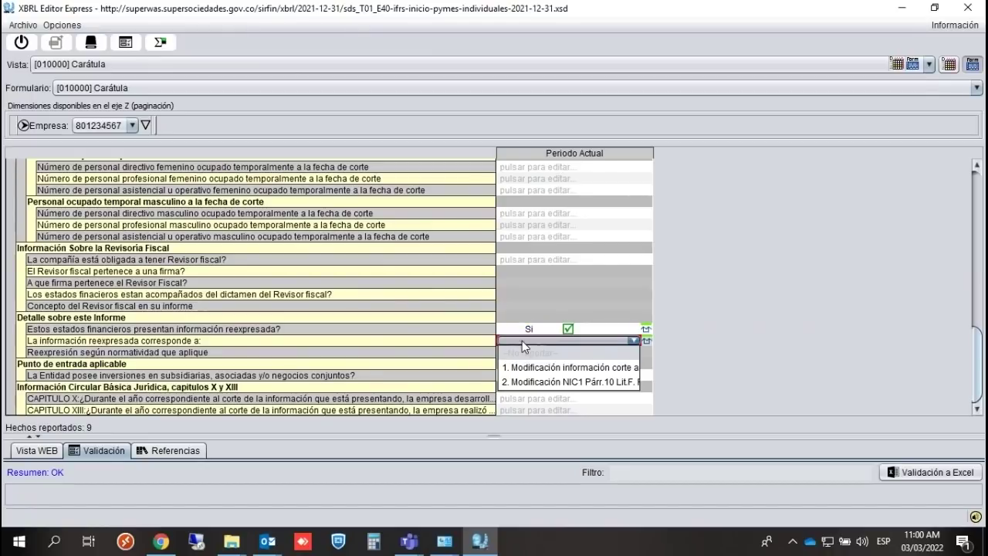
click(655, 155)
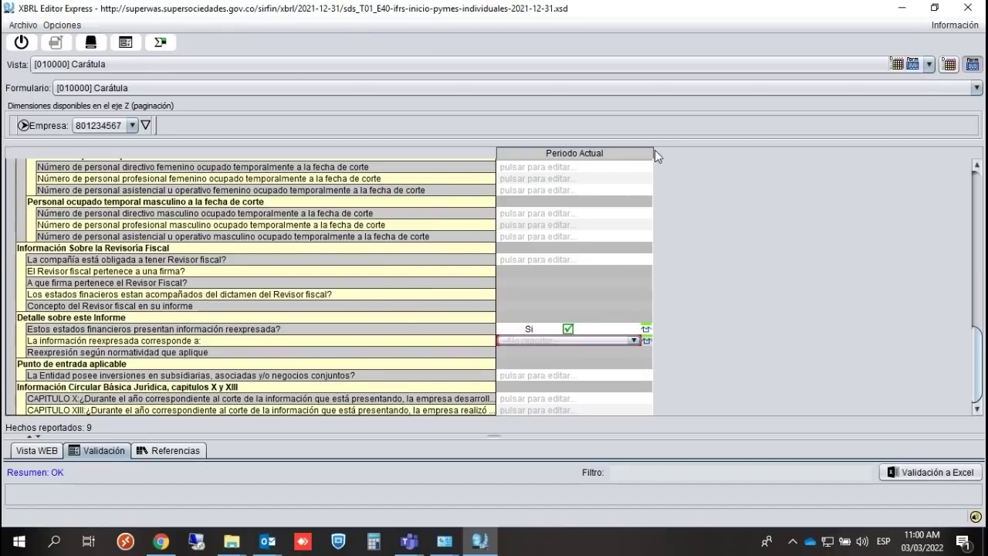
drag(654, 152, 721, 153)
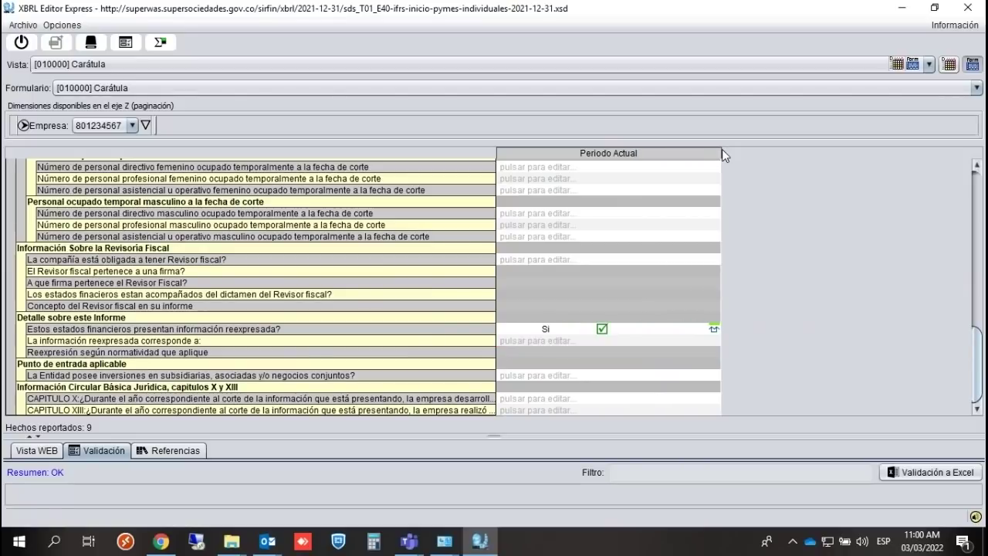
click(641, 339)
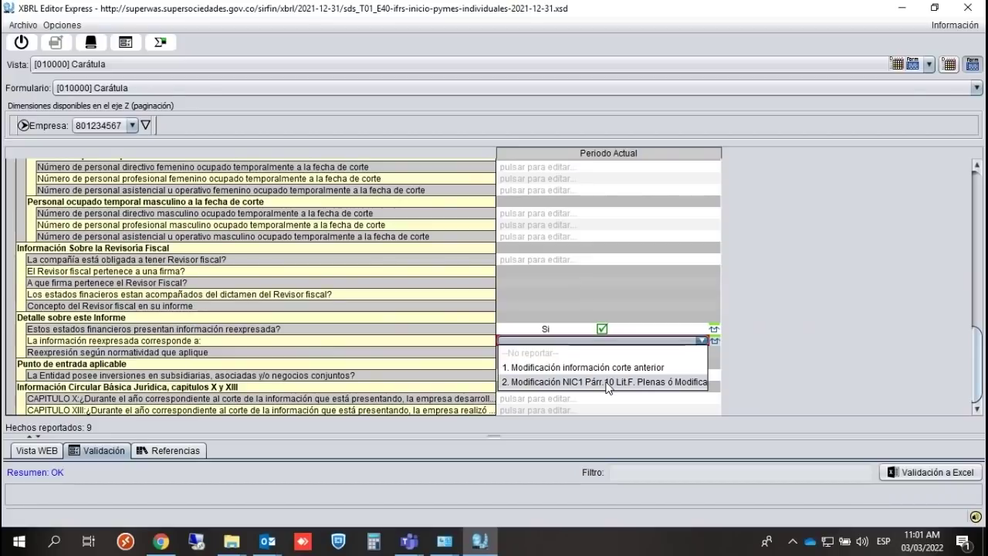
click(606, 382)
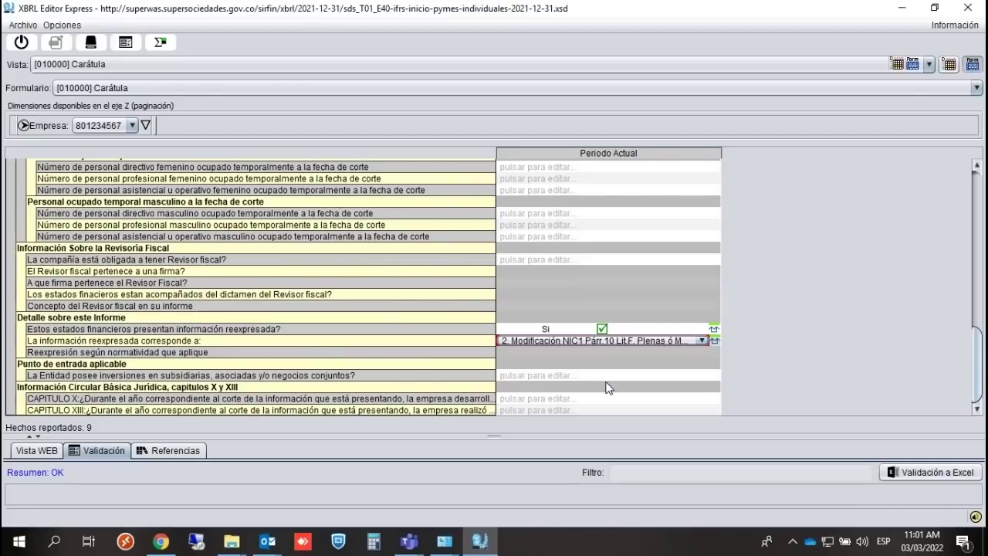
click(601, 376)
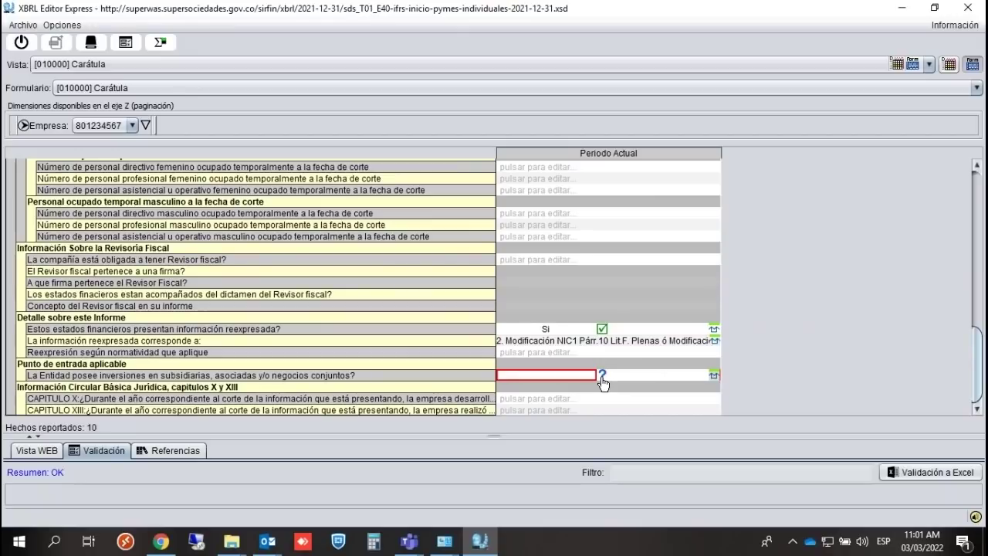
Set Reexpresión según normatividad to No debe incluir columna en el ESF, and answer No to holding investments in subsidiarias, asociadas or negocios conjuntos.
click(562, 353)
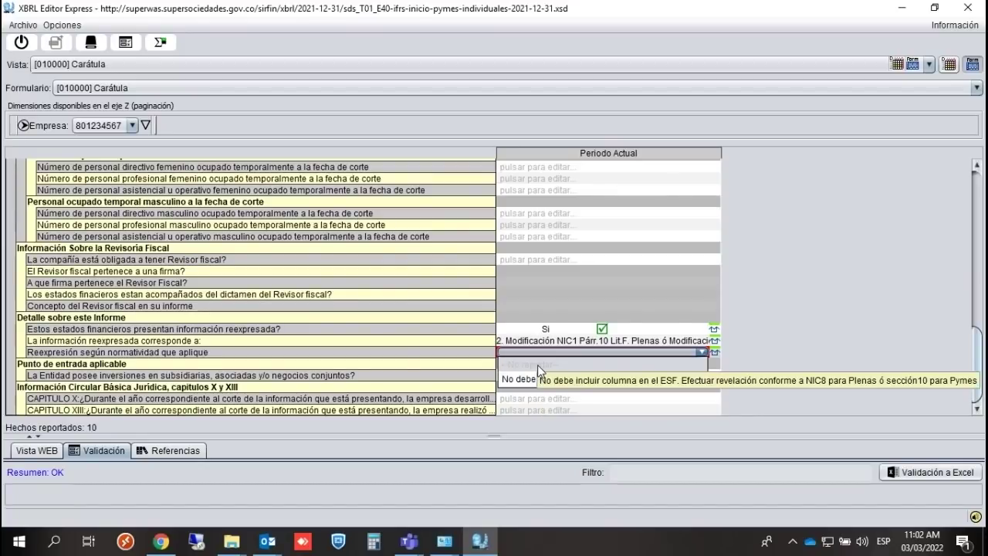
click(538, 377)
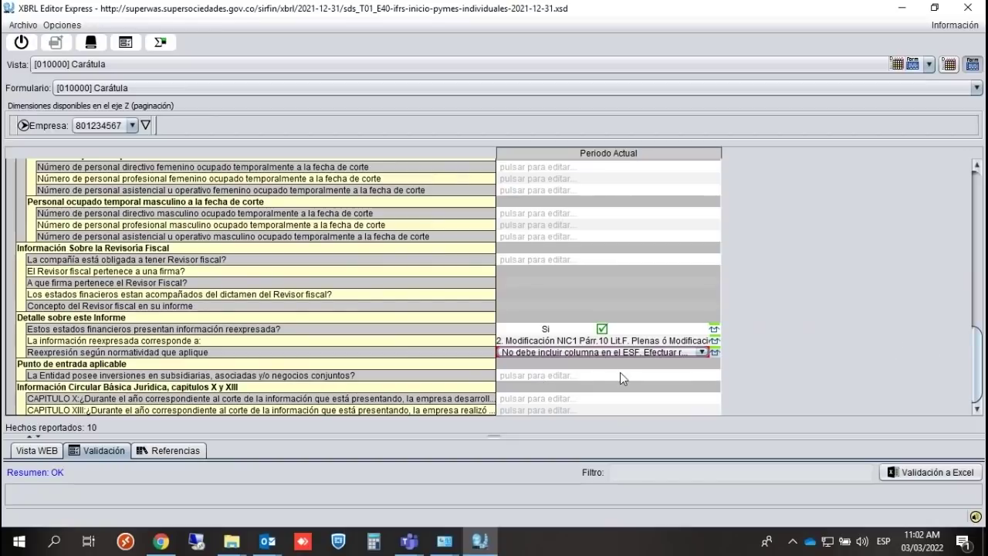
click(508, 375)
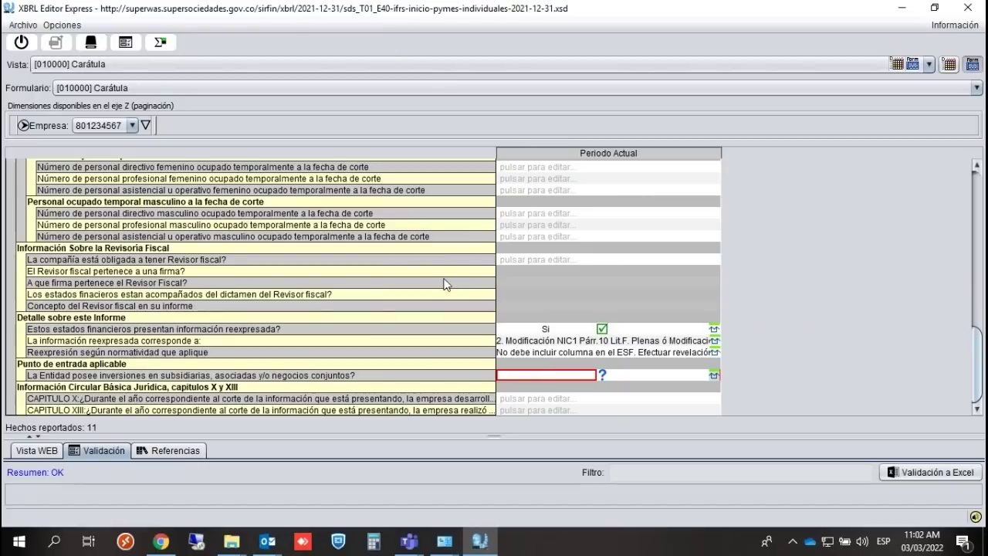
text(No)
click(576, 259)
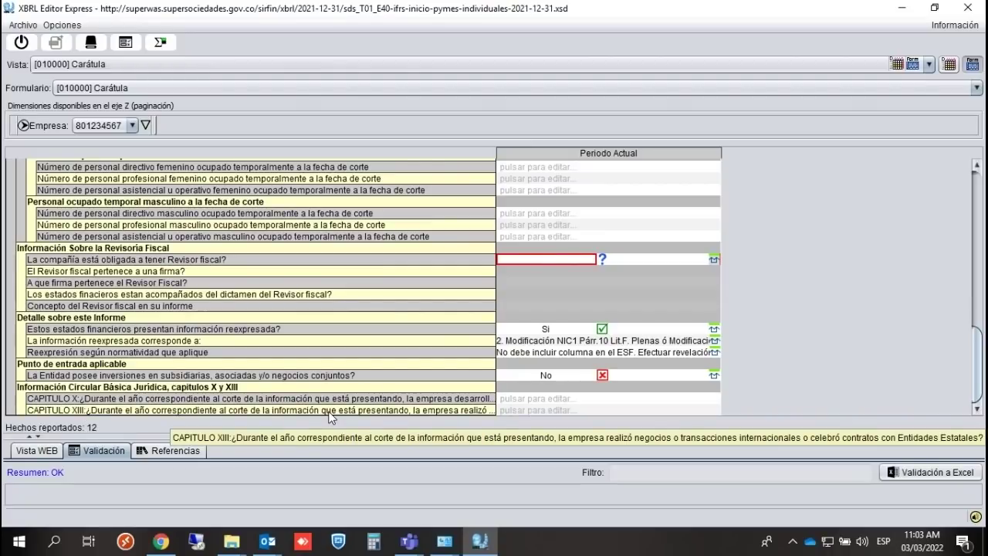
Answer Si to the CAPITULO X question and No to the CAPITULO XIII question under Información Circular Básica Jurídica.
click(517, 396)
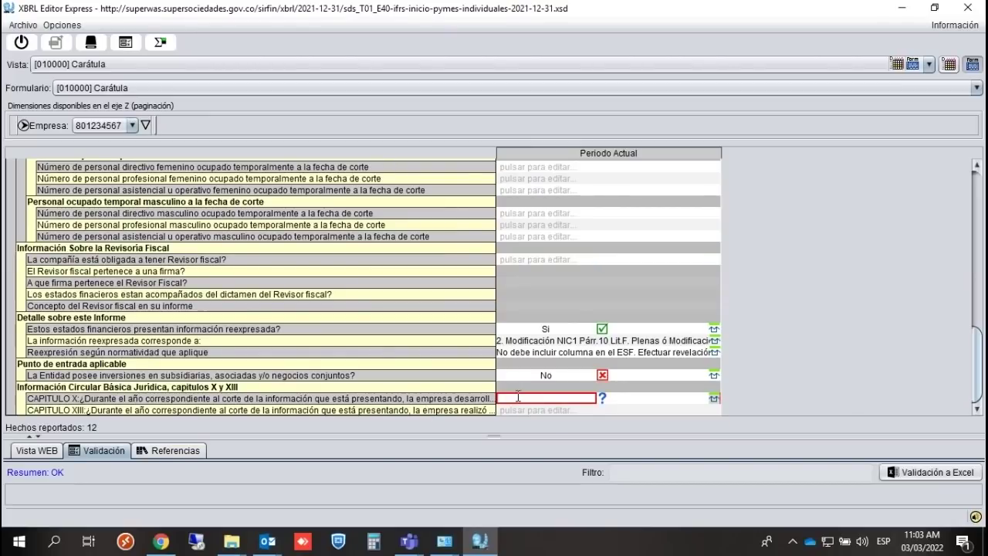
text(Si)
click(518, 409)
text(No)
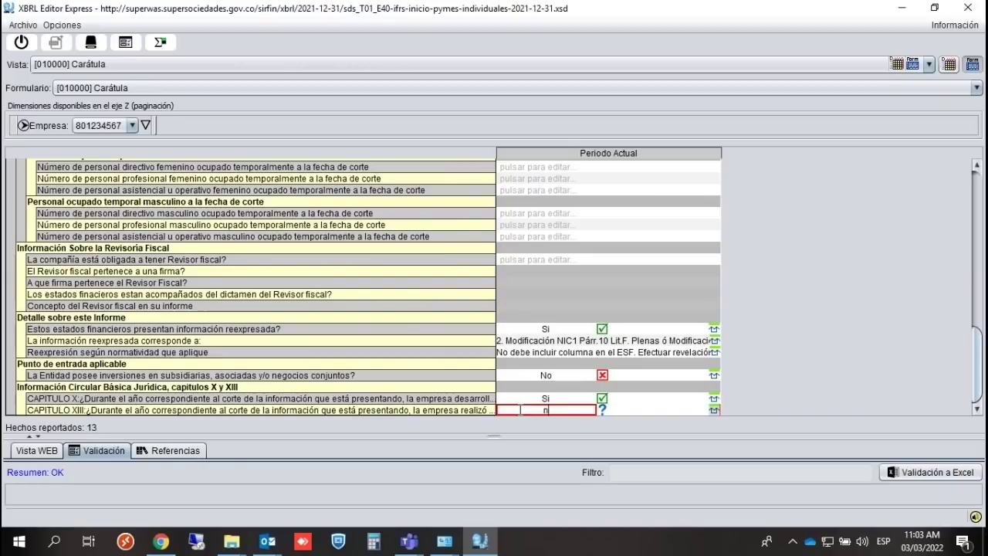
click(672, 397)
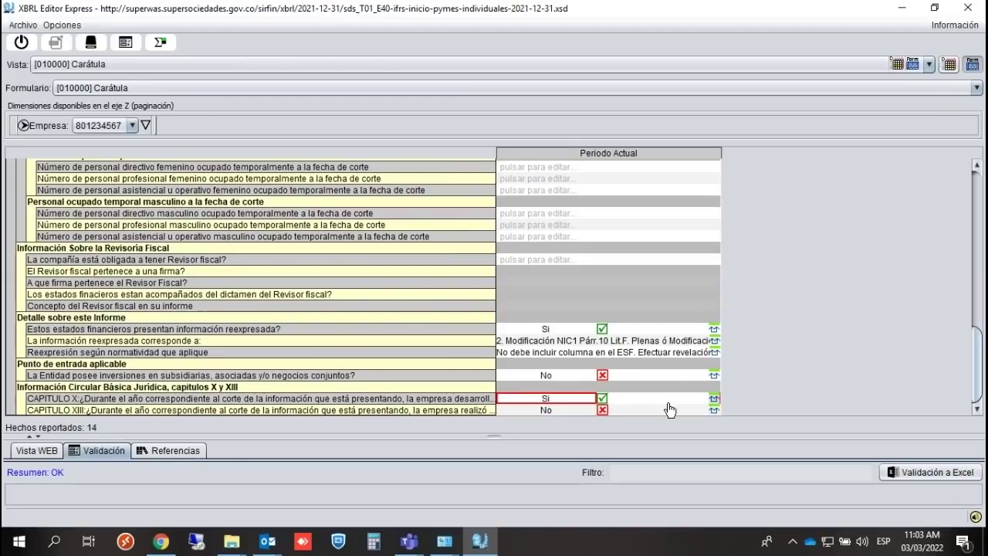
Open the [840000] Información Circular Básica Jurídica, capítulos X y XIII view to check which questions can be answered.
click(449, 65)
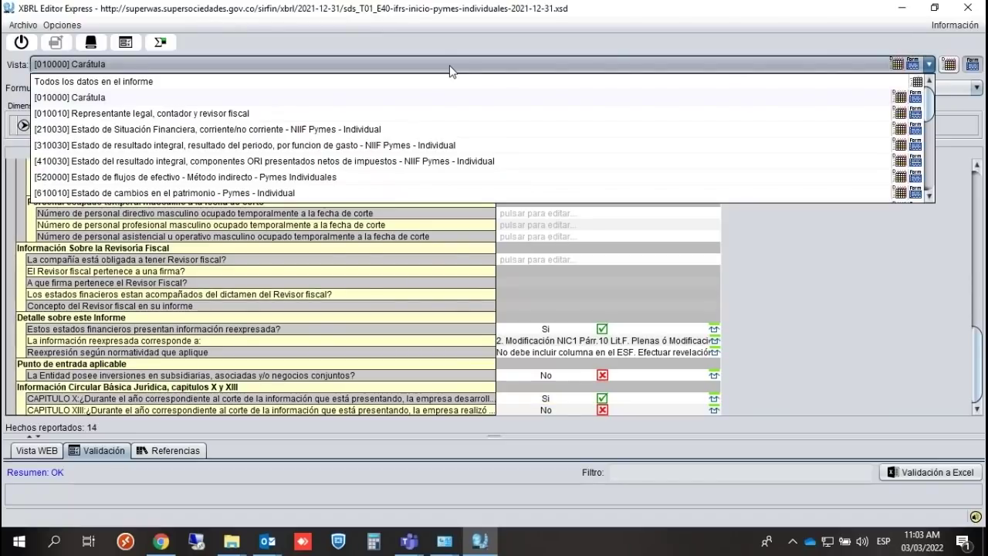
drag(931, 110, 926, 195)
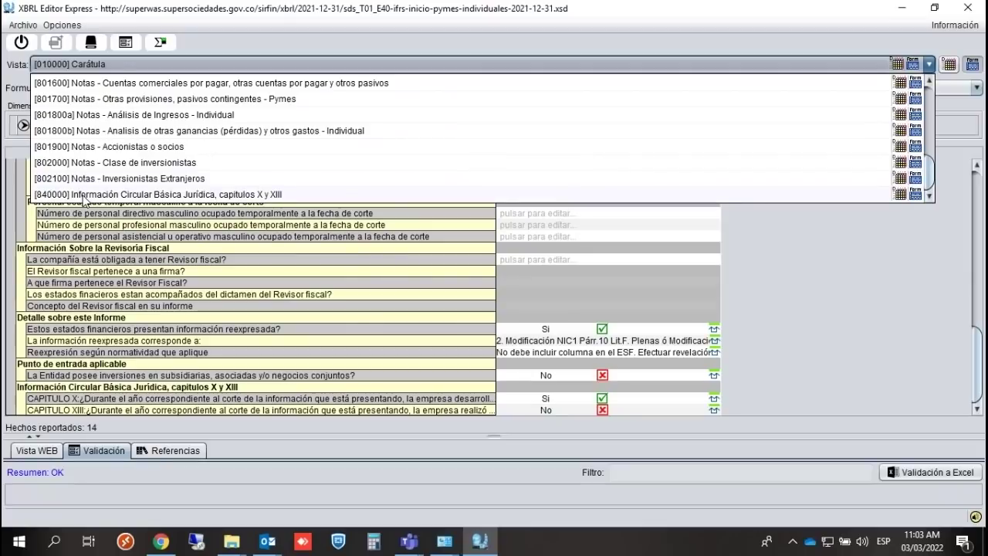
click(190, 195)
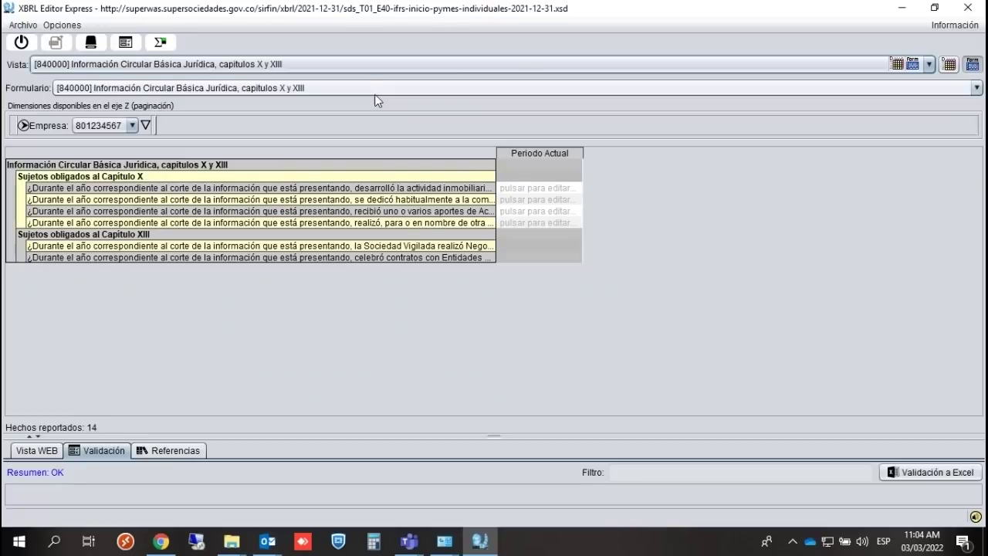
Return to the [010000] Carátula and review the answers in its closing sections.
click(365, 65)
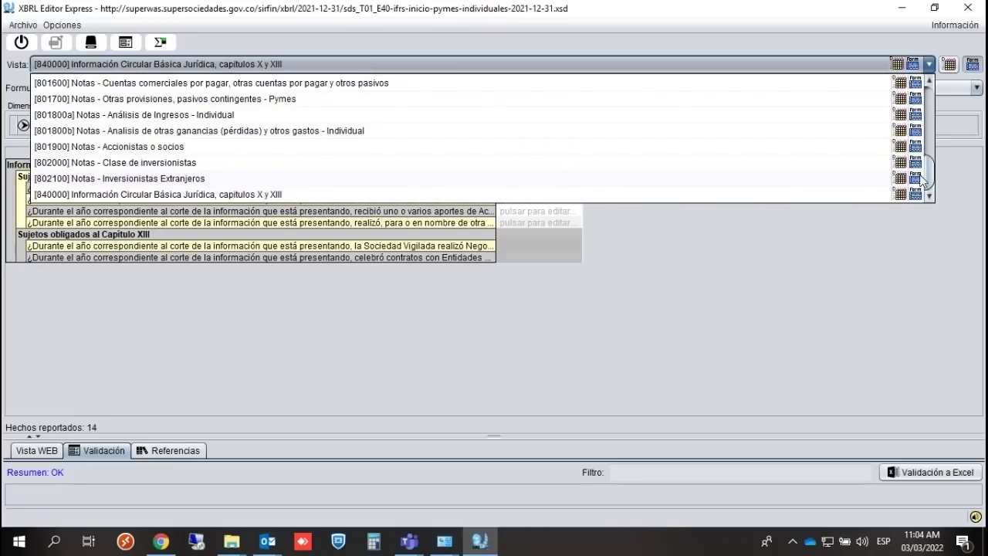
drag(929, 171, 924, 92)
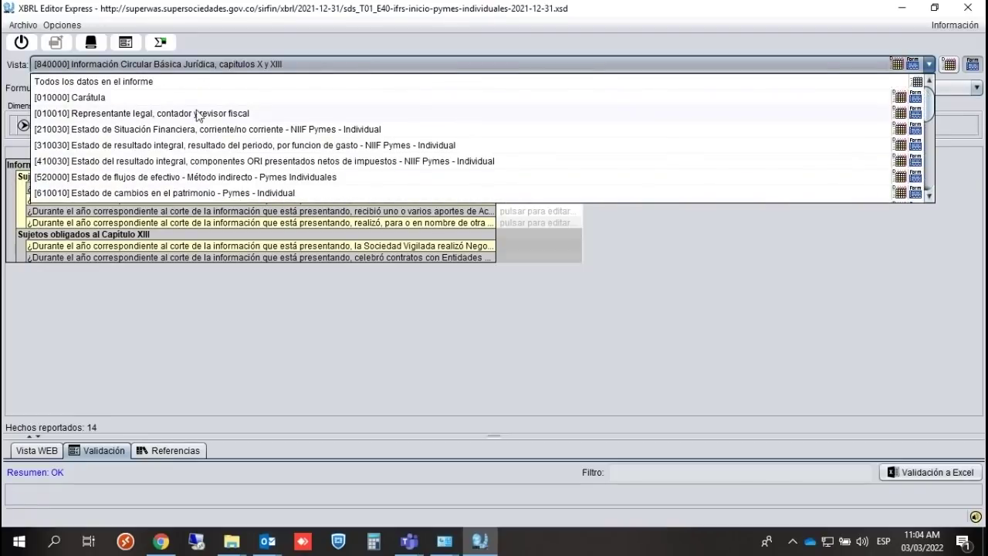
click(97, 97)
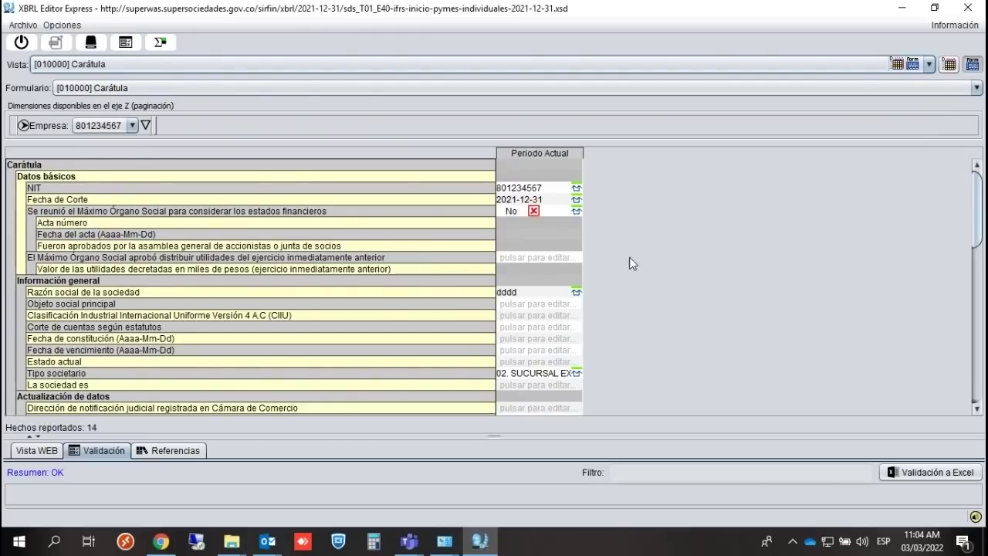
drag(979, 246, 981, 401)
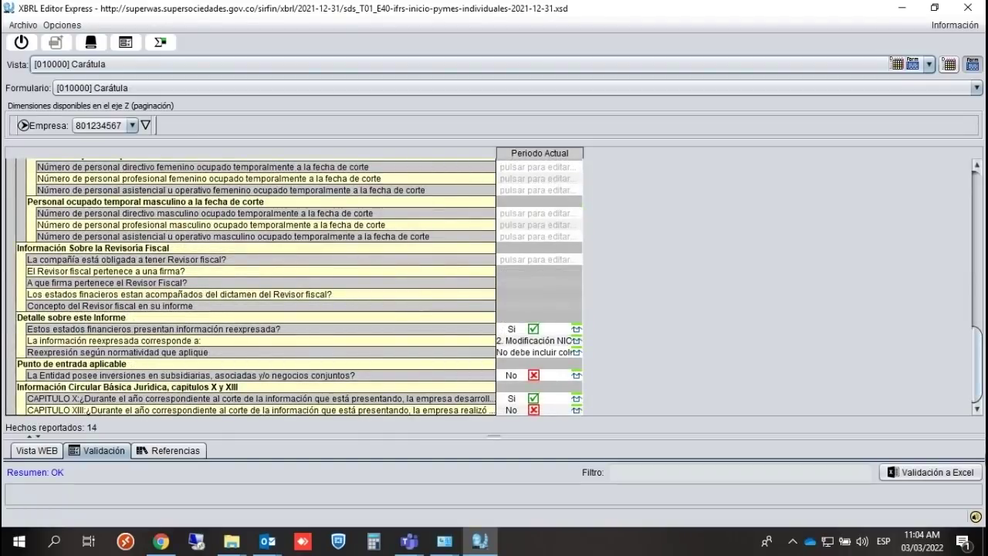
Open the [801000] Notas - Cuentas comerciales por cobrar y otras cuentas por cobrar view.
click(430, 67)
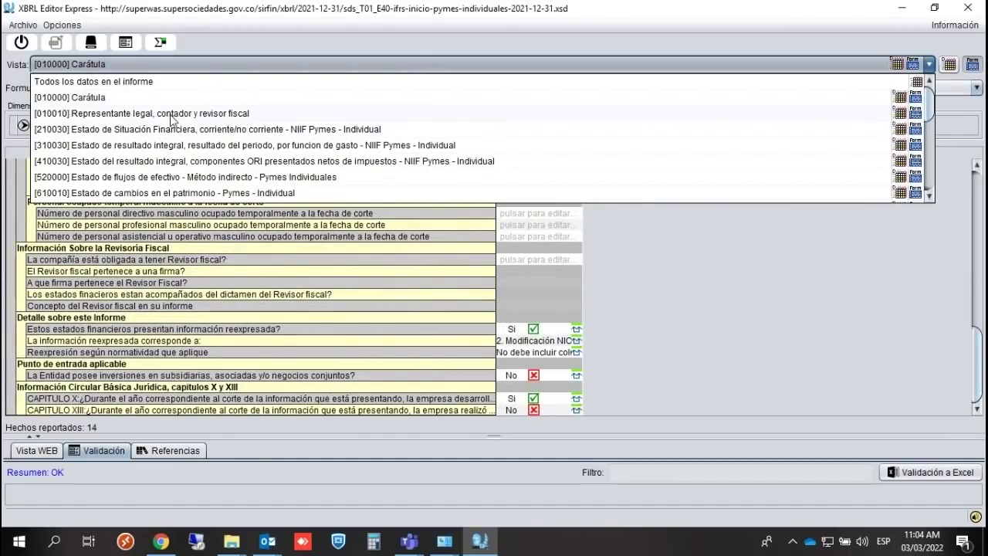
click(927, 197)
click(927, 198)
click(928, 197)
click(928, 197)
click(928, 197)
click(928, 197)
click(927, 198)
click(927, 198)
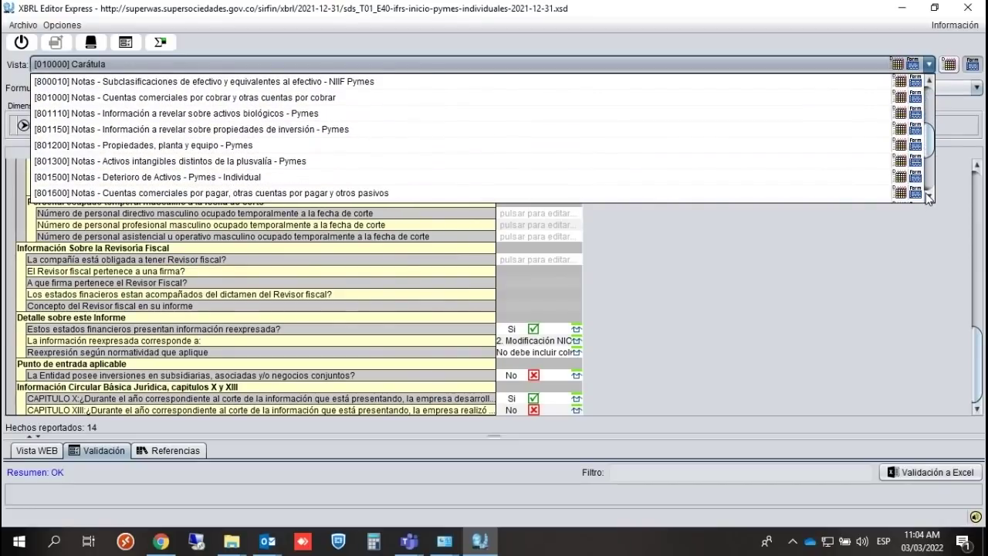
click(928, 198)
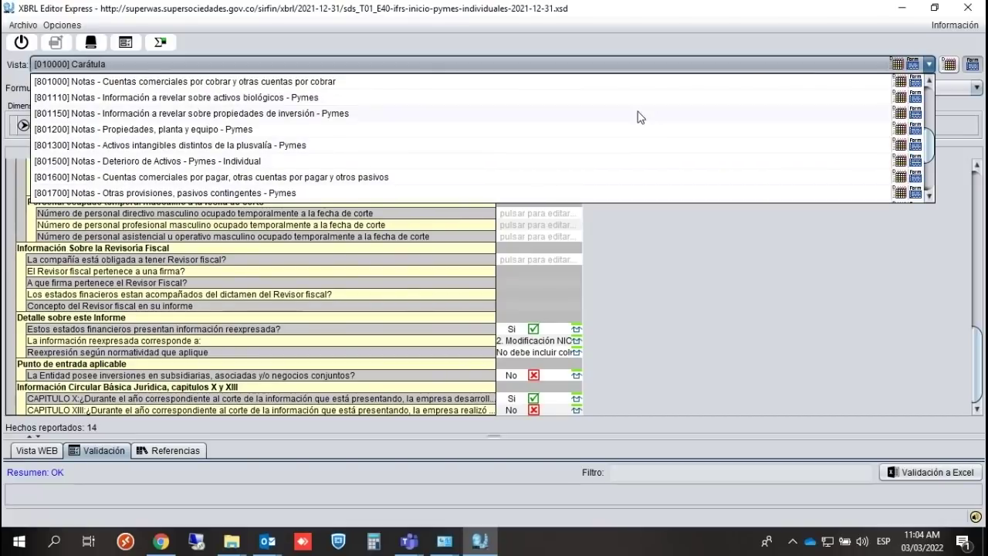
click(303, 82)
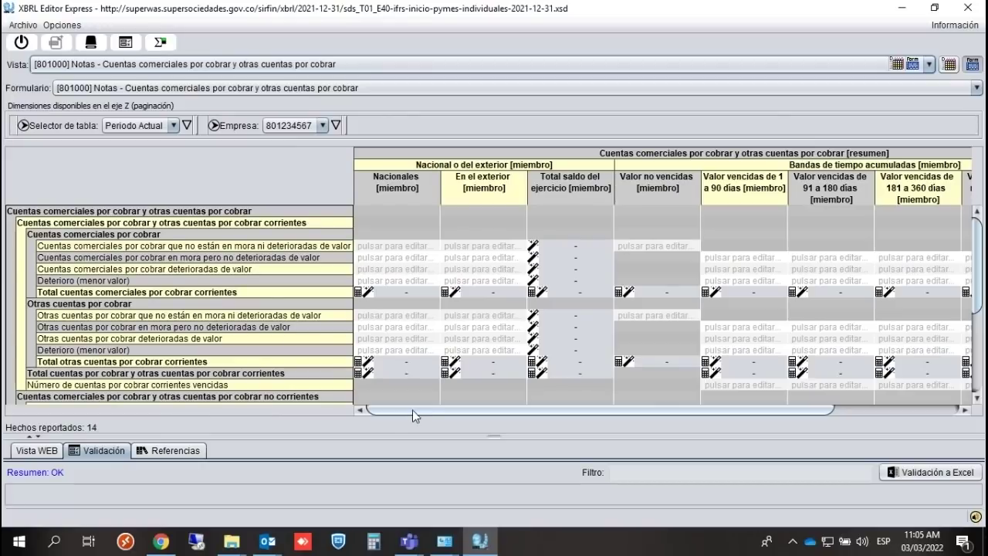
Check the Total saldo del ejercicio cells for current and non-current trade receivables, and the Valor no vencidas column.
click(539, 293)
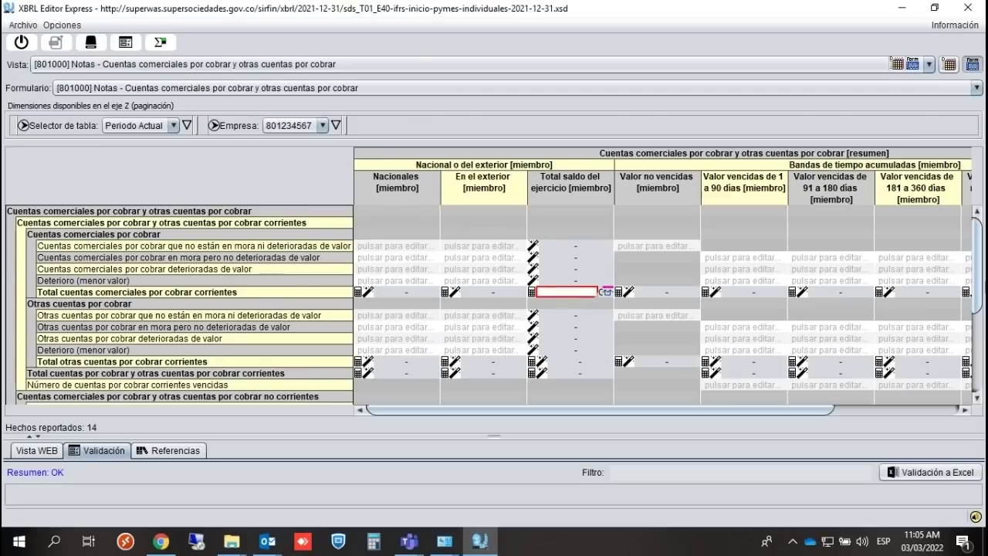
scroll(663, 305, down, 3)
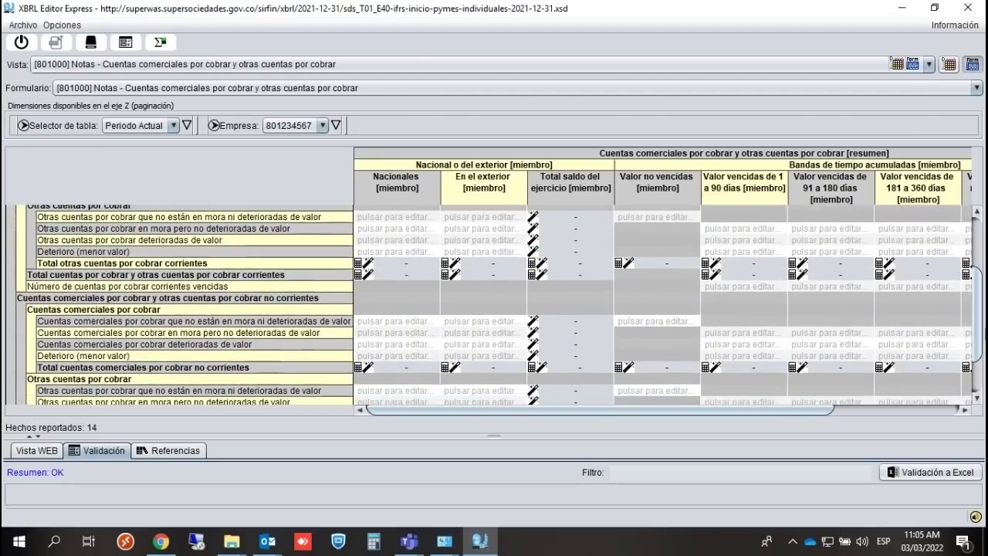
click(540, 366)
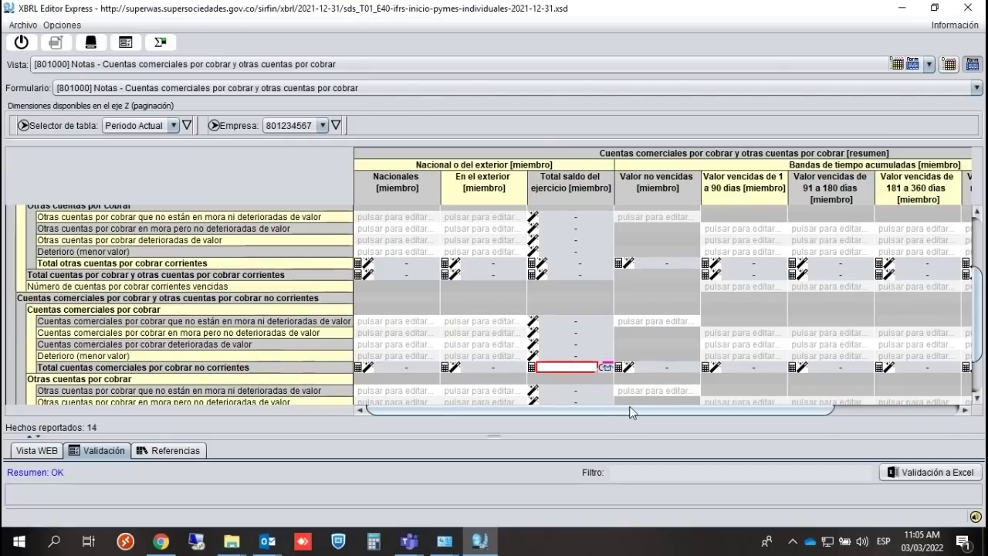
drag(685, 409, 811, 407)
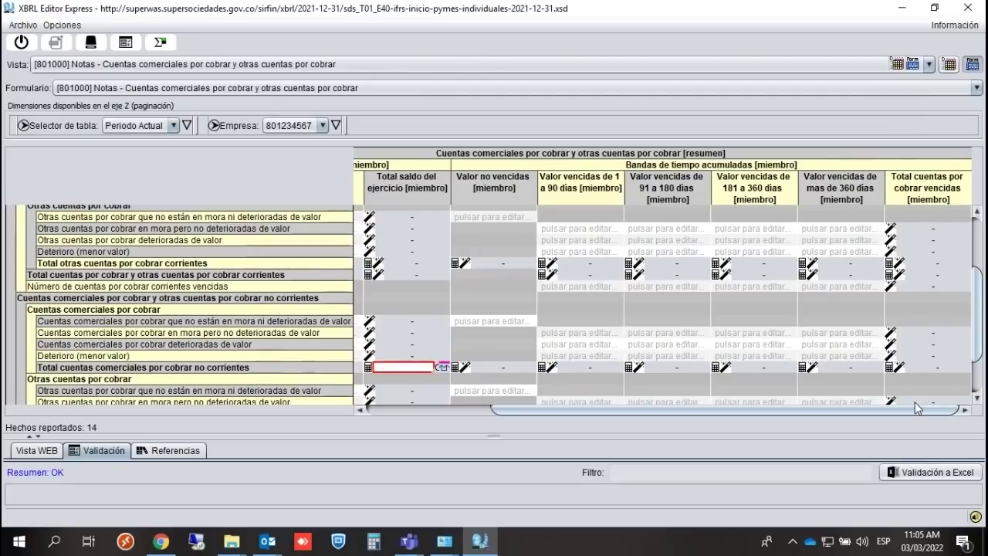
click(492, 214)
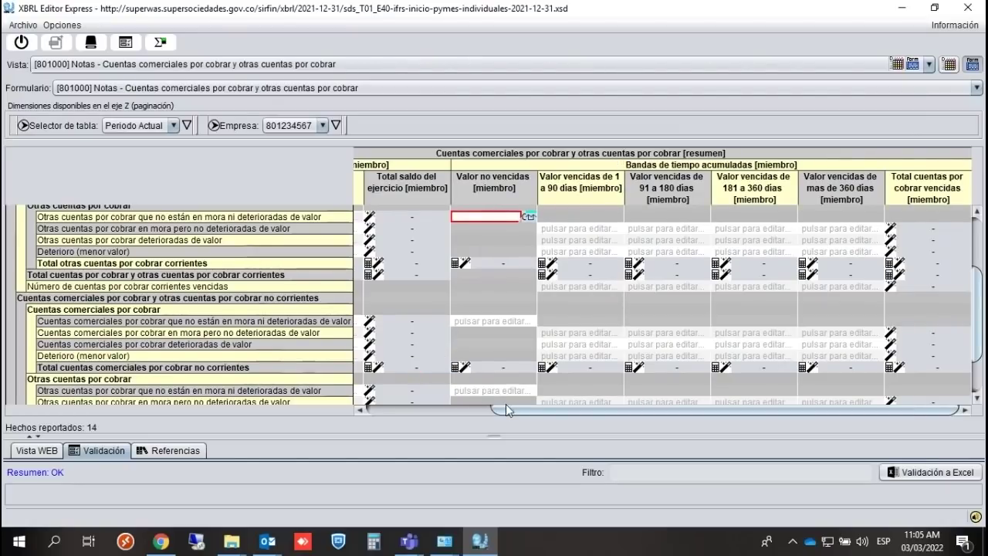
Examine the overdue time-band columns of the receivables note down to the Número de cuentas por cobrar no corrientes vencidas row.
drag(981, 348, 981, 288)
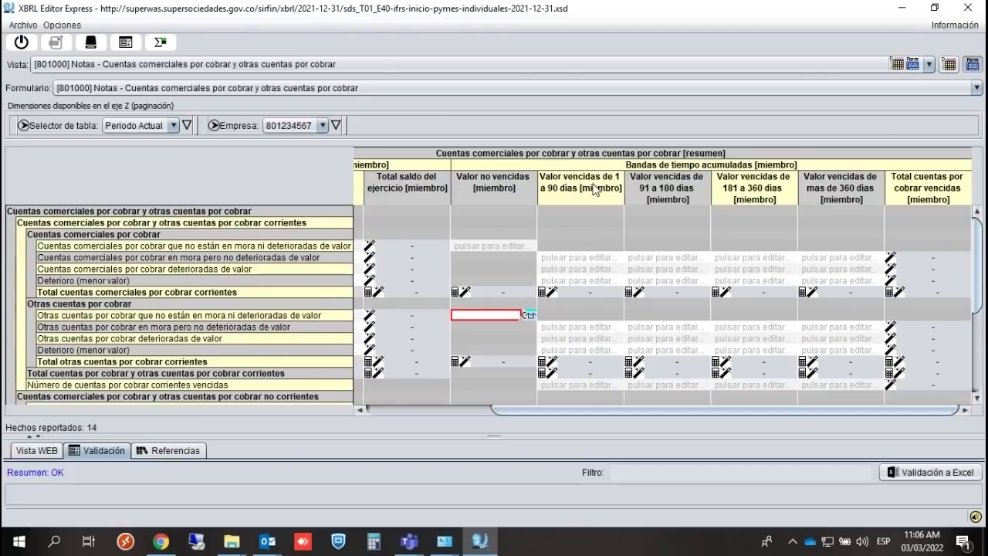
click(560, 257)
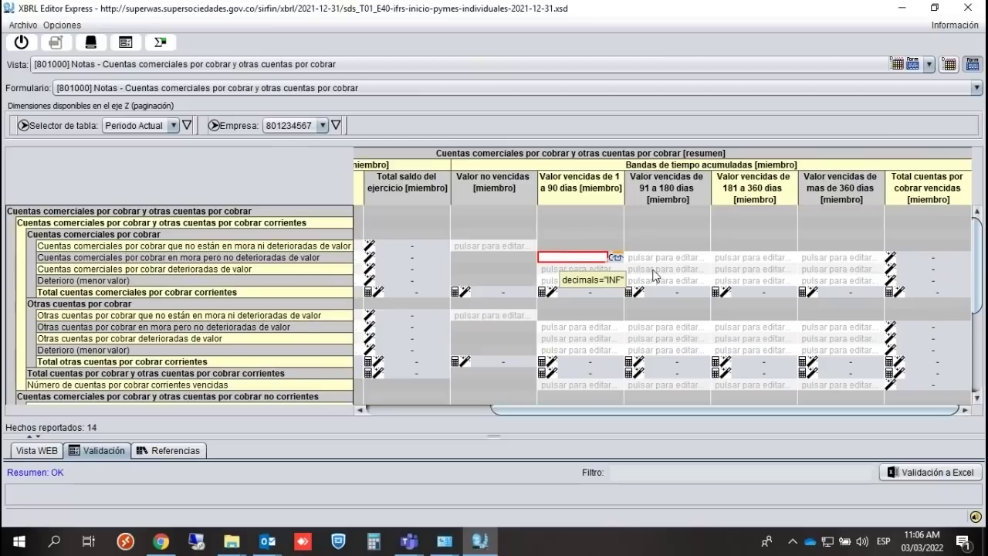
scroll(978, 286, down, 3)
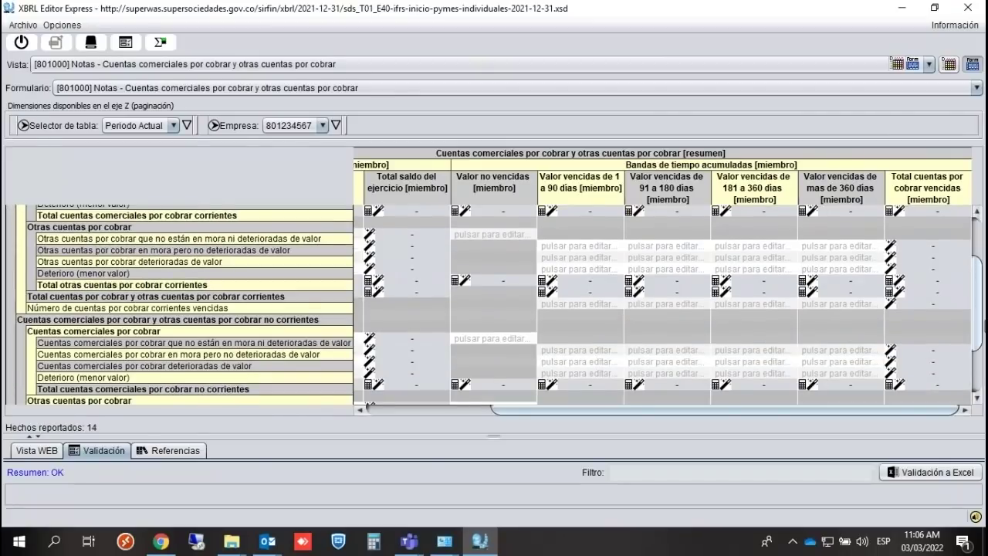
scroll(977, 301, down, 2)
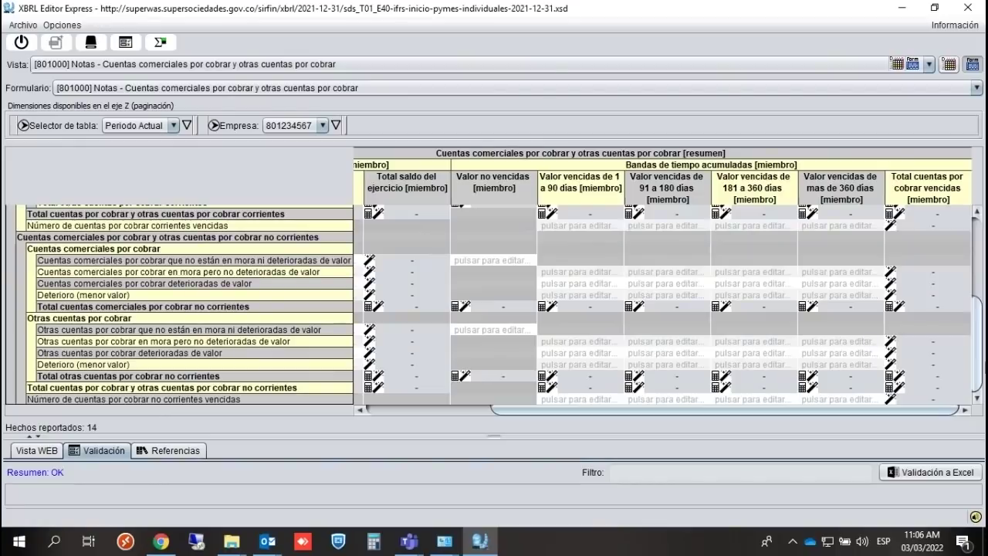
click(562, 399)
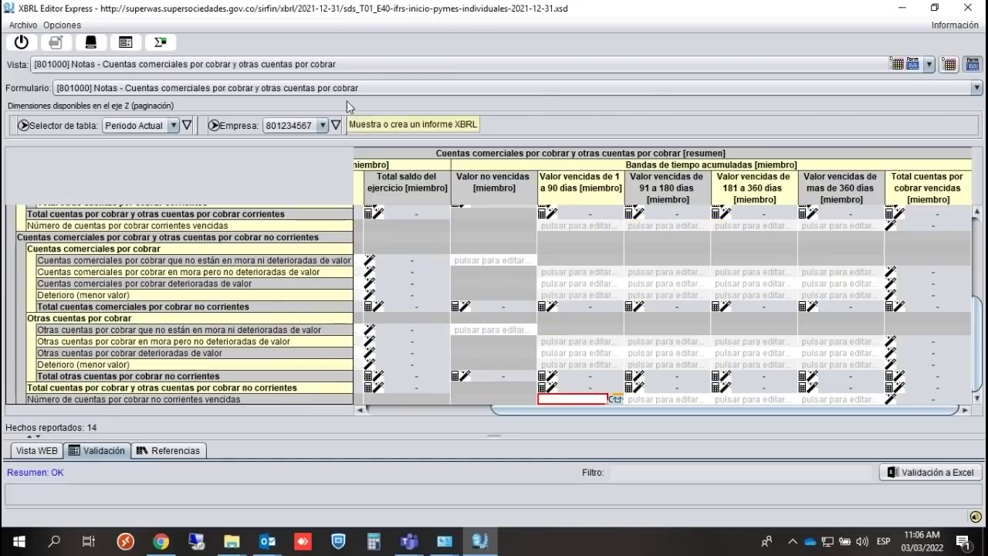
Open the [801600] Notas - Cuentas comerciales por pagar view and examine its time bands and the Valor otras obligaciones vencidas NO corrientes row.
click(331, 68)
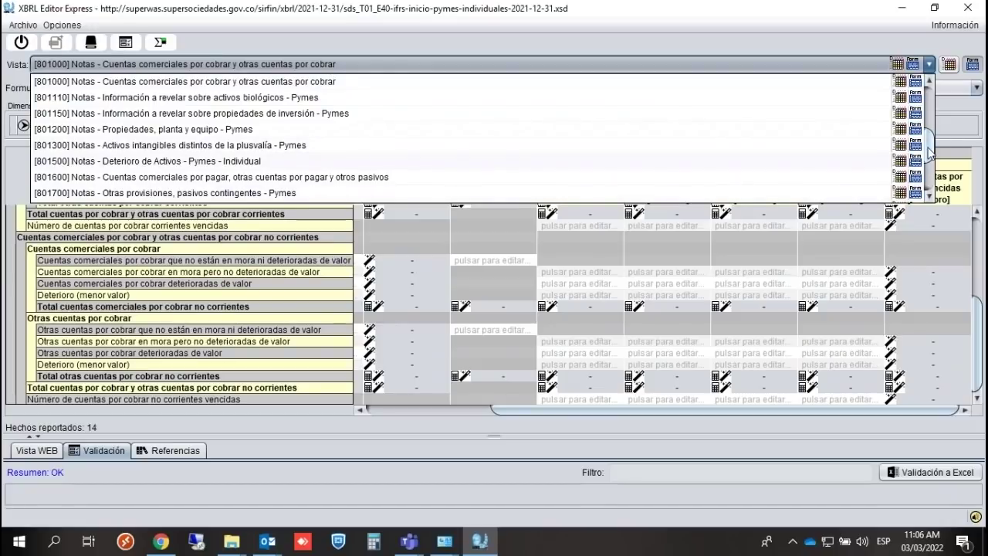
drag(931, 153, 932, 170)
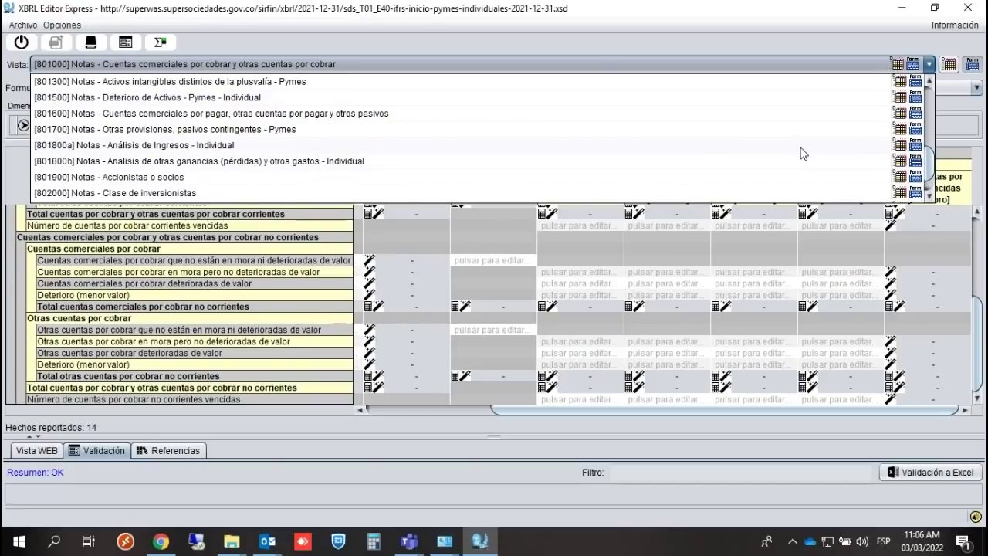
click(379, 115)
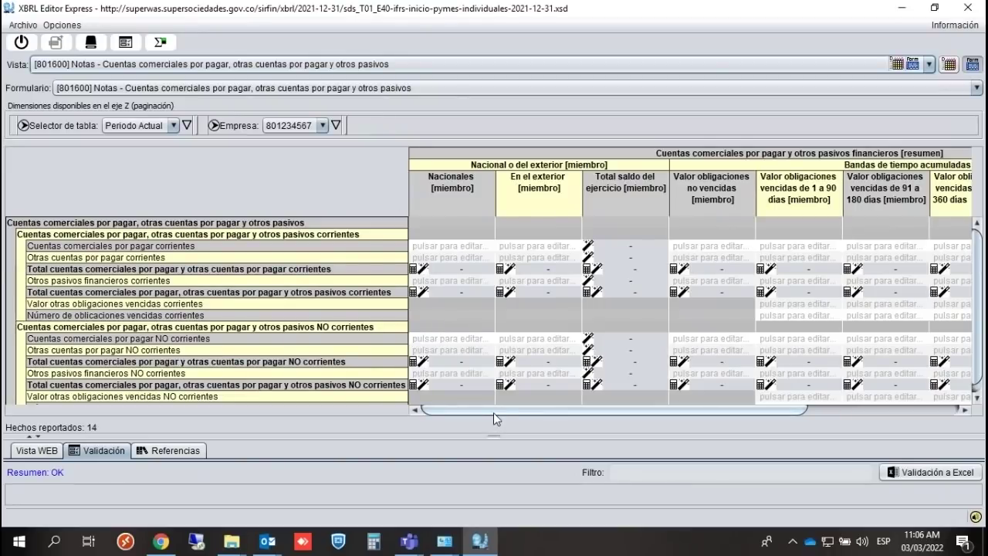
drag(480, 412, 624, 411)
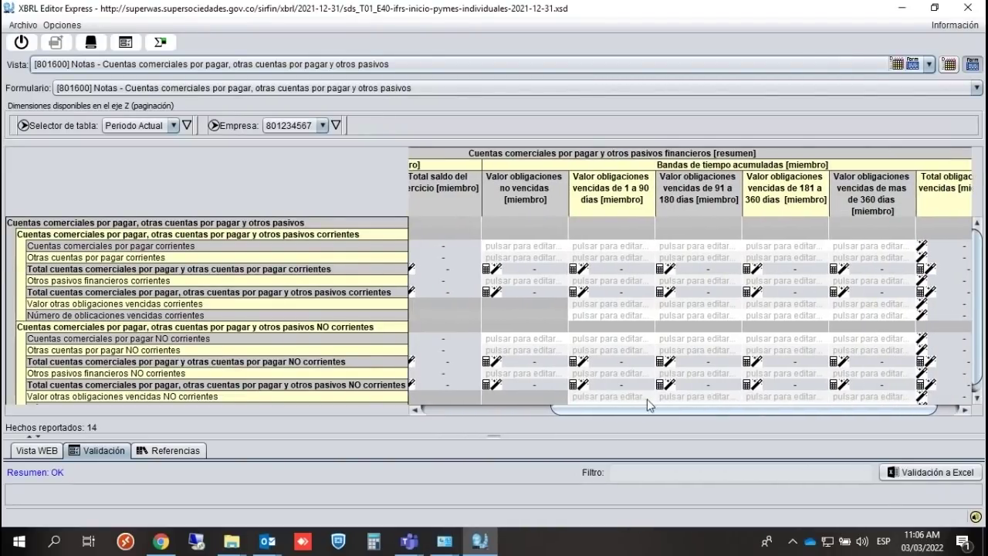
scroll(979, 378, down, 1)
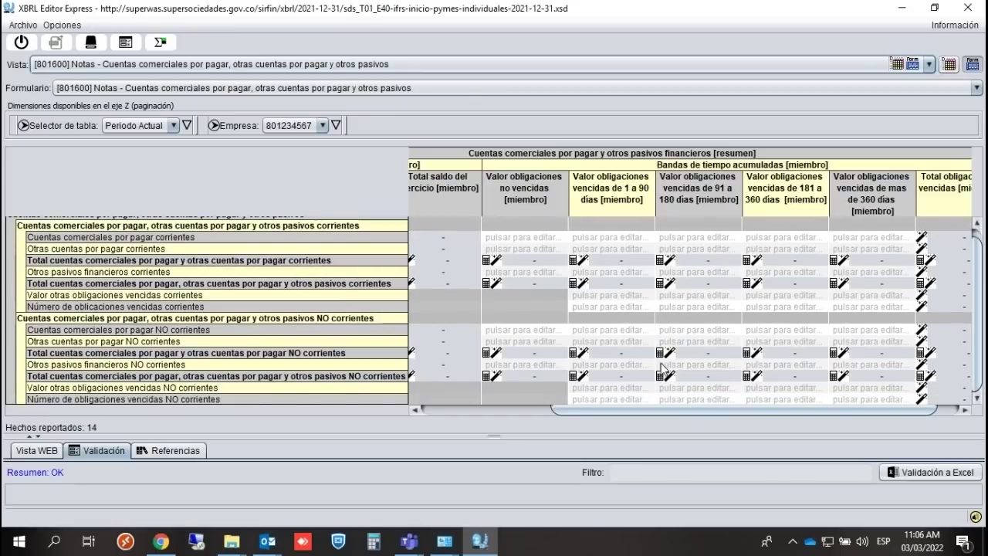
click(596, 389)
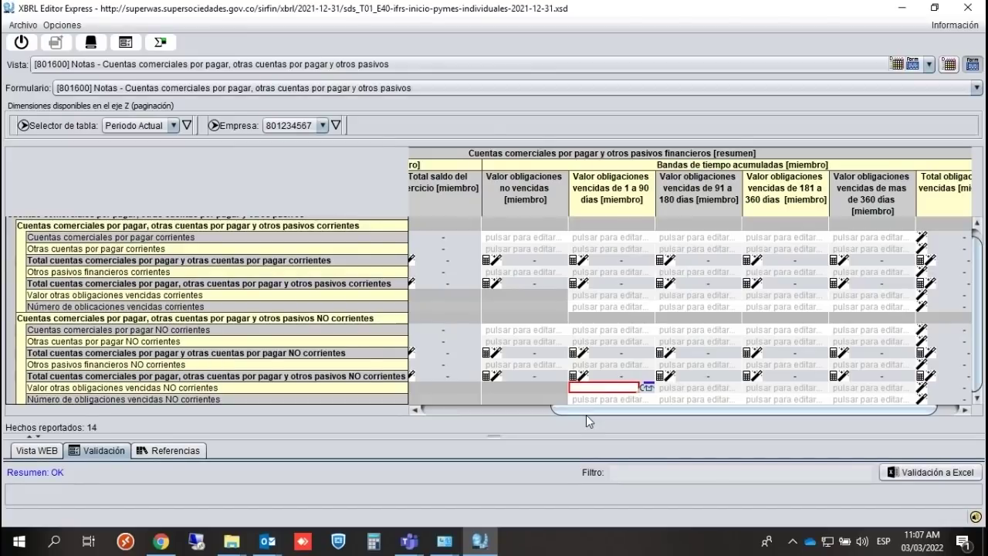
Check the Total saldo del ejercicio cells for the overall payables totals and Otros pasivos financieros, both corrientes and NO corrientes.
drag(586, 409, 435, 406)
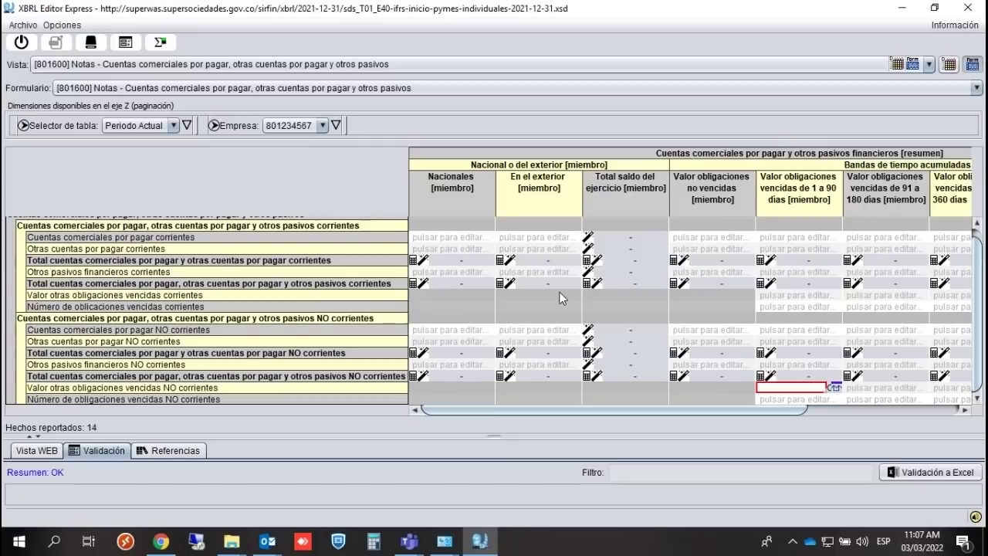
click(598, 283)
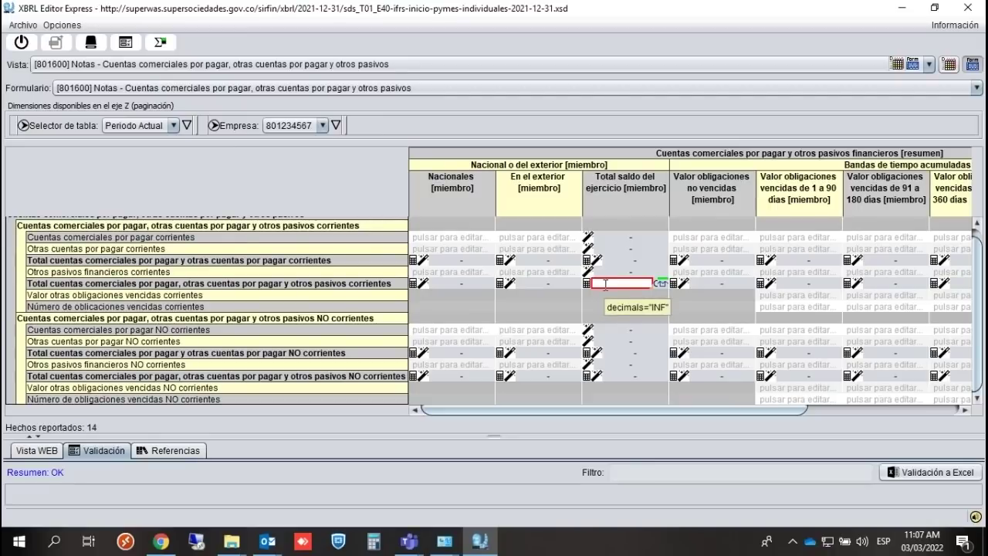
click(597, 377)
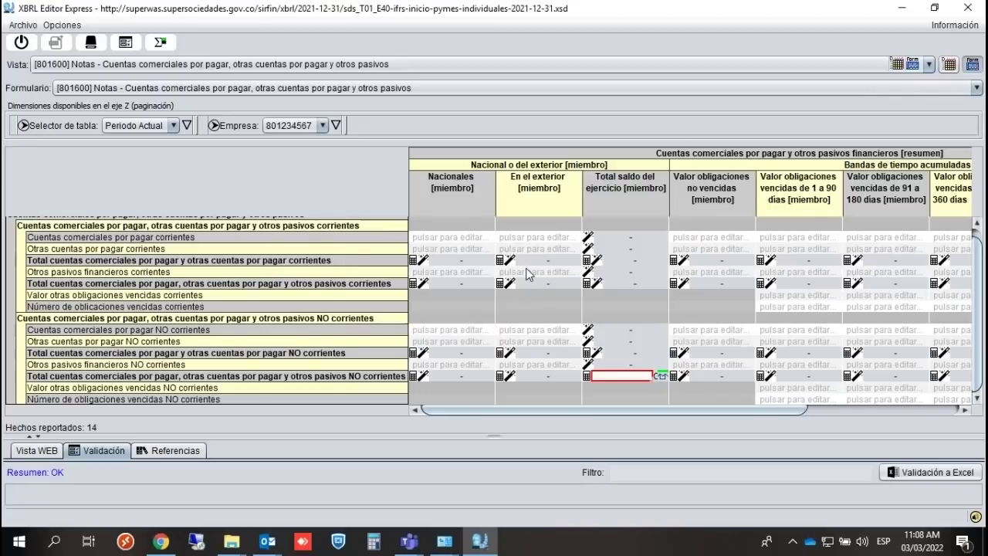
click(592, 273)
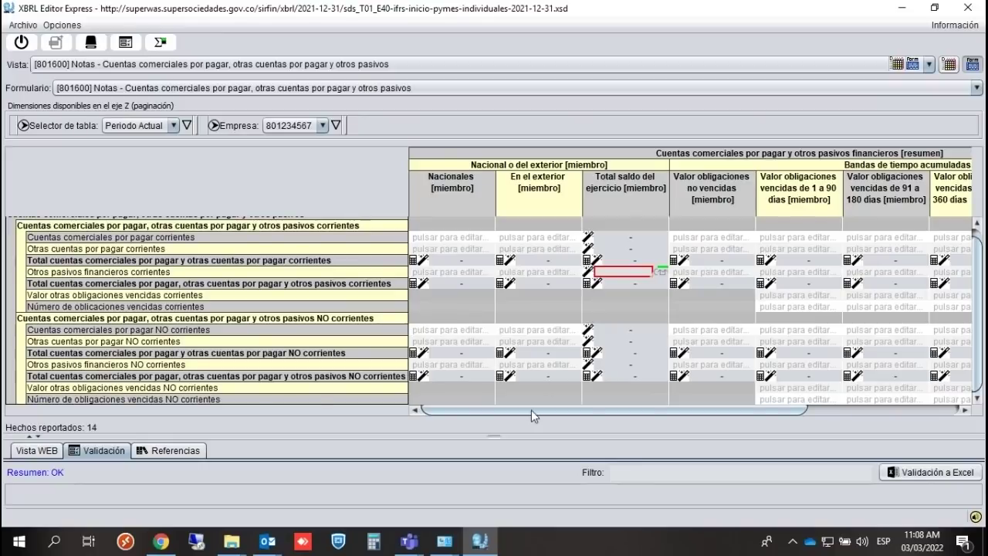
click(588, 364)
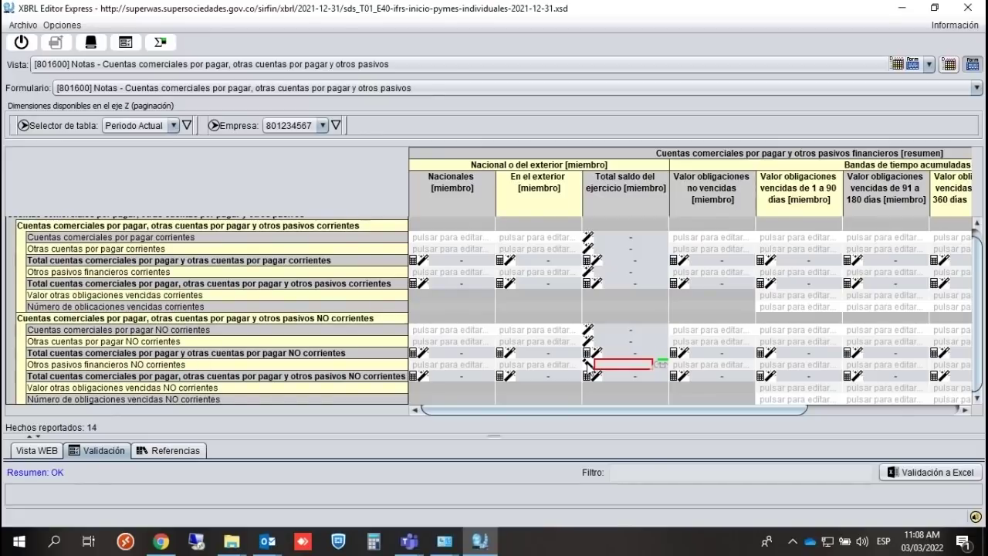
Open the [610010] Estado de cambios en el patrimonio - Pymes - Individual view and show its Periodo Anterior table.
click(446, 64)
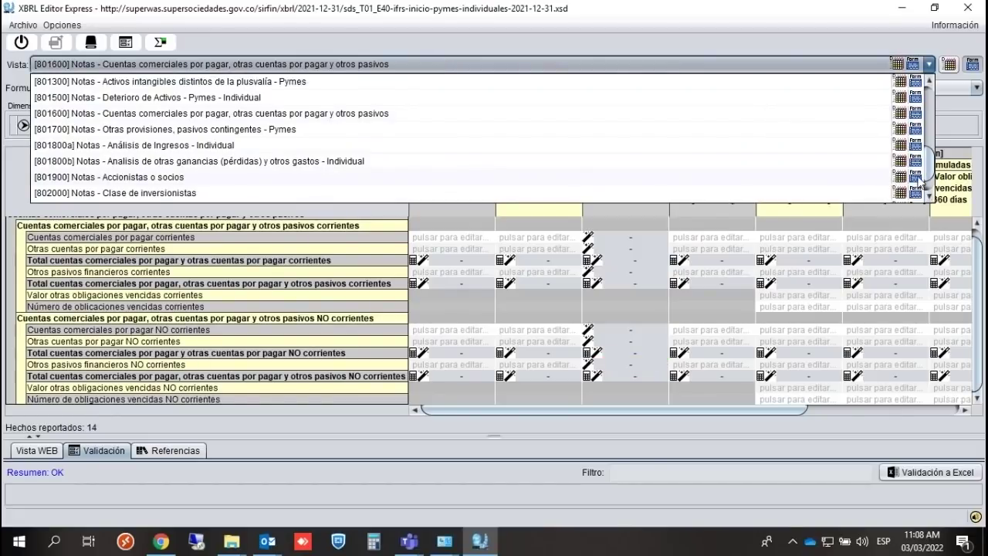
scroll(927, 180, down, 1)
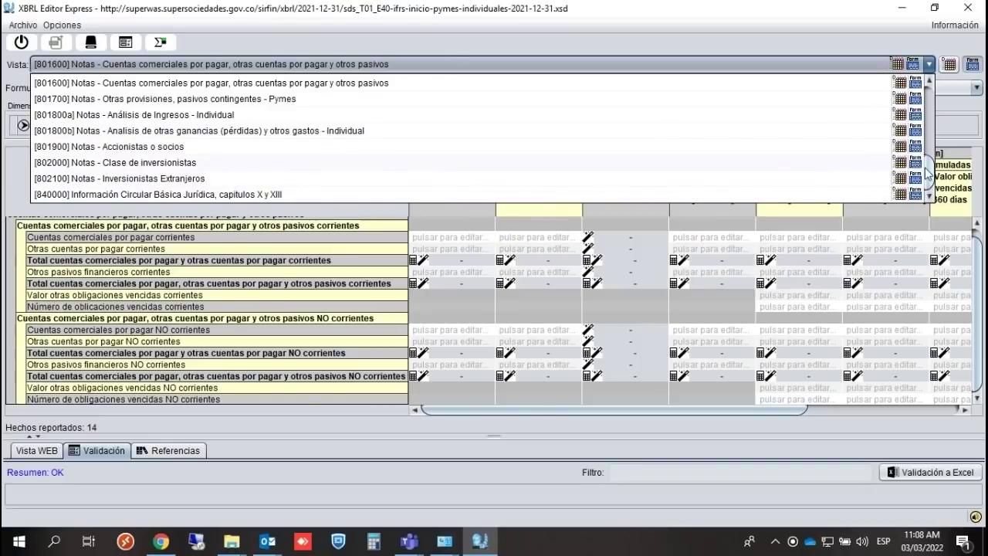
scroll(926, 173, up, 10)
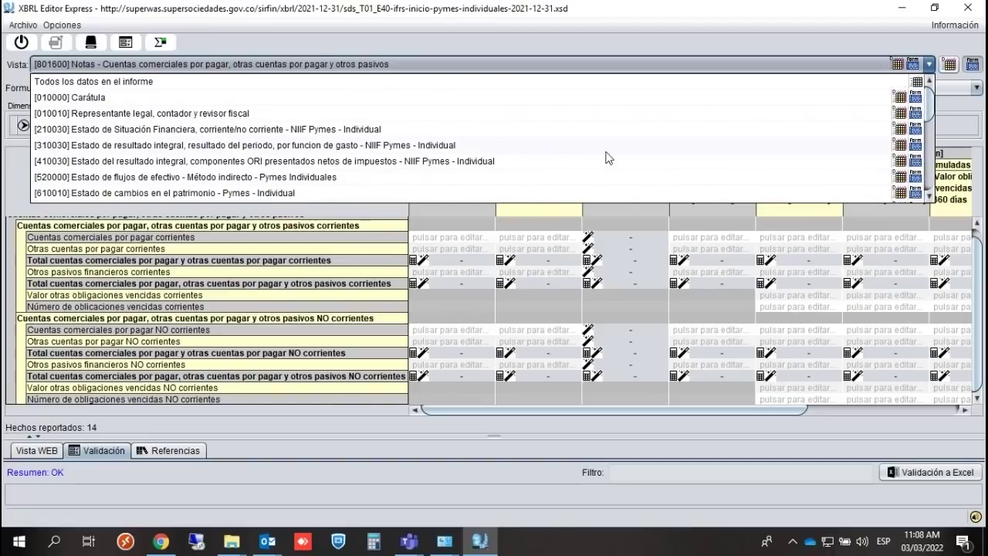
click(196, 194)
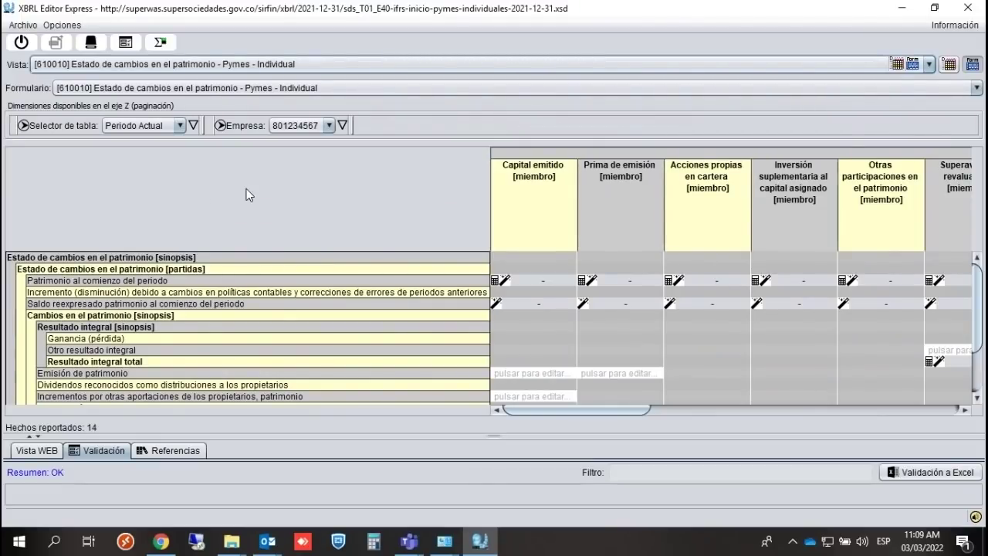
click(179, 127)
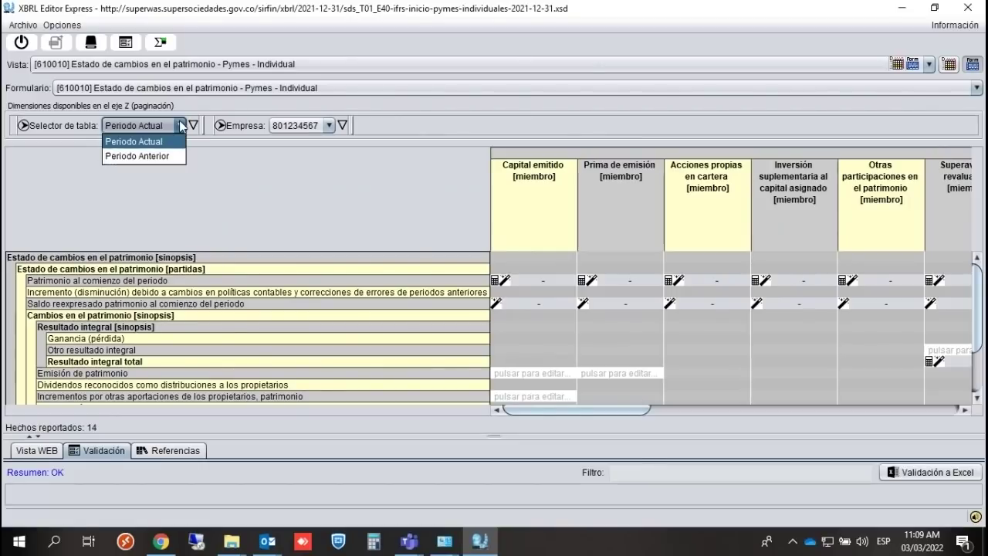
click(136, 156)
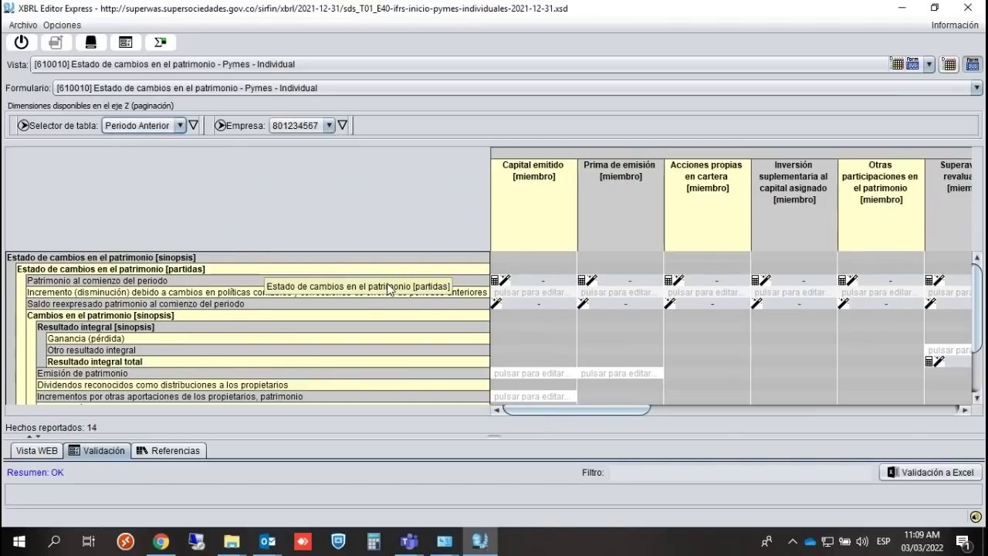
Inspect the Patrimonio al comienzo del periodo cells under Capital emitido and Prima de emisión.
click(504, 281)
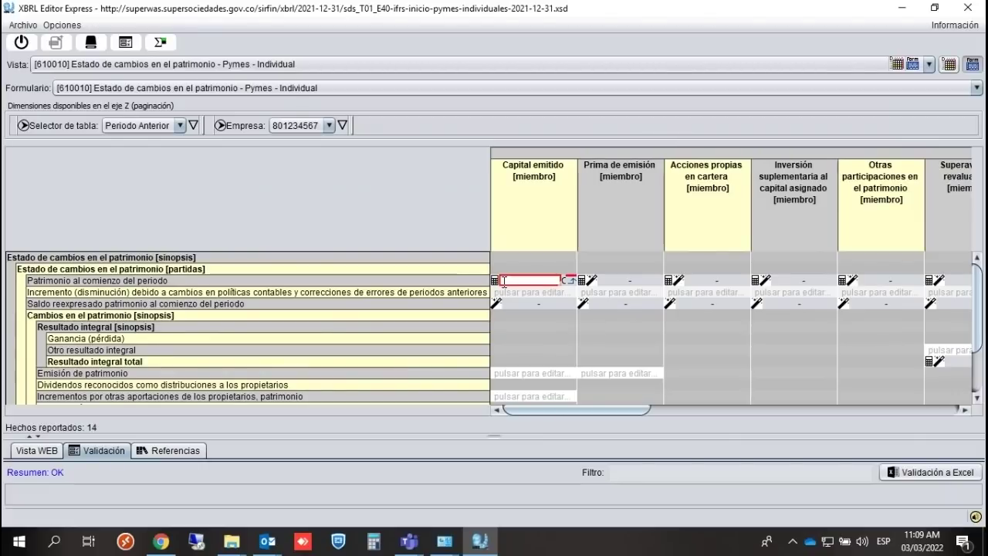
key(Tab)
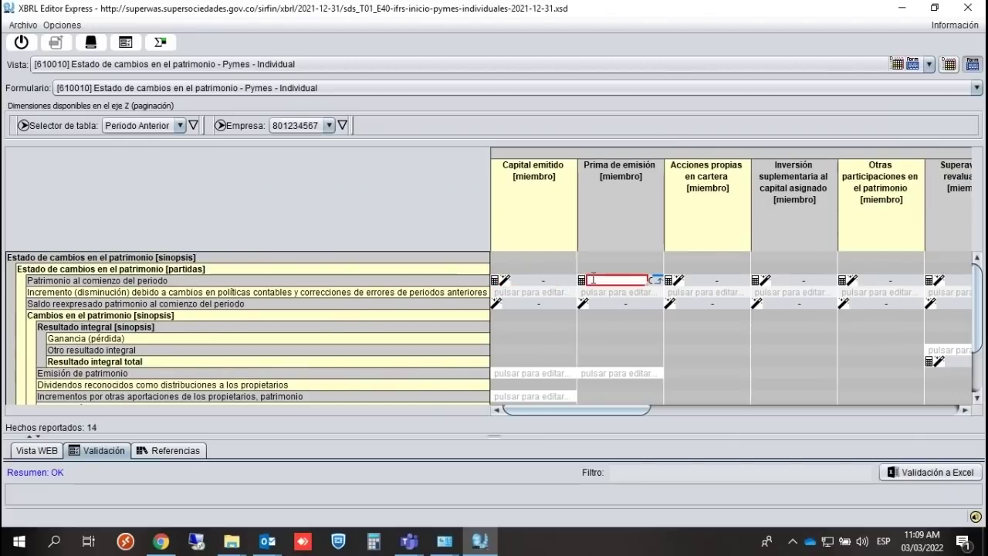
click(502, 278)
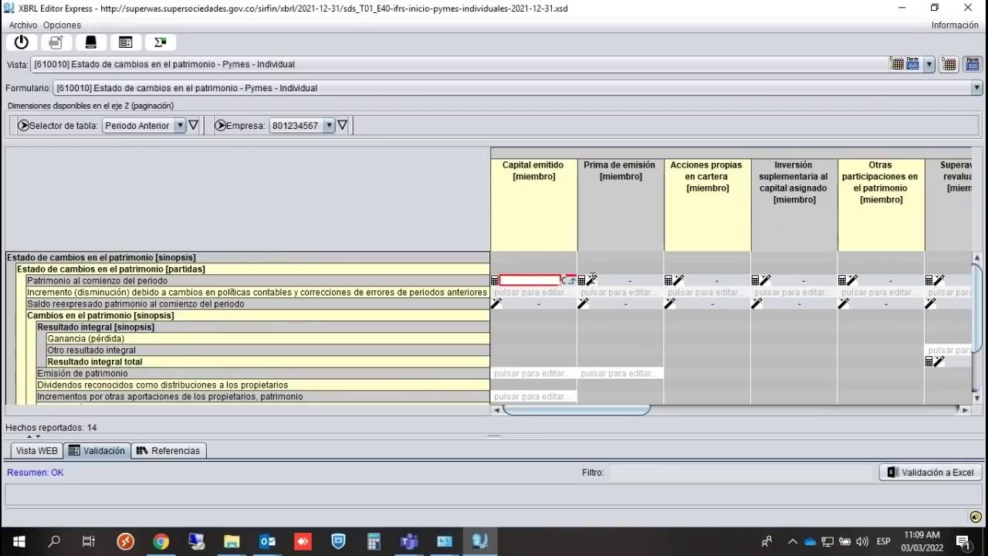
click(591, 278)
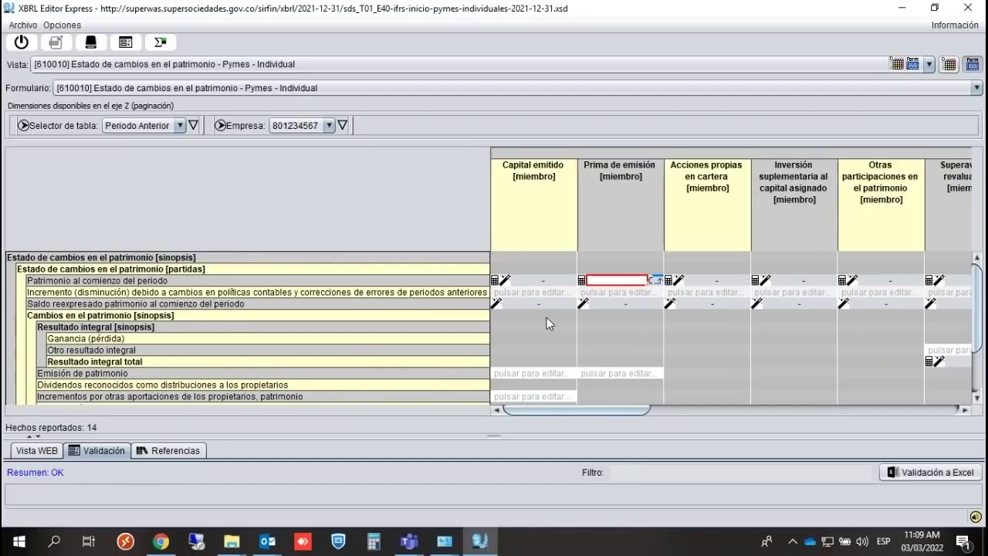
Set Patrimonio al comienzo del periodo under Capital emitido to 100 in the Periodo Anterior table and check its Total Patrimonio cell.
click(504, 280)
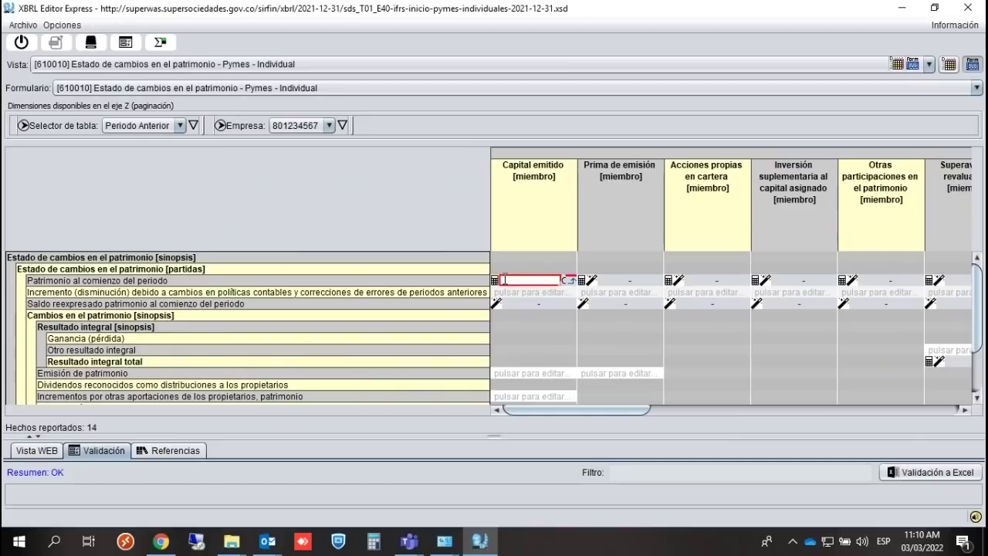
text(100)
click(592, 291)
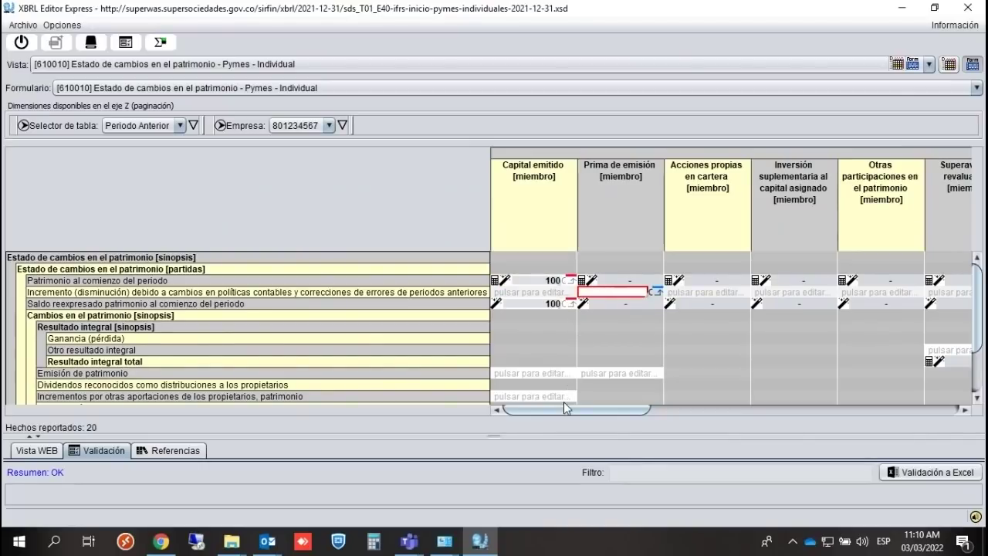
drag(562, 408, 942, 389)
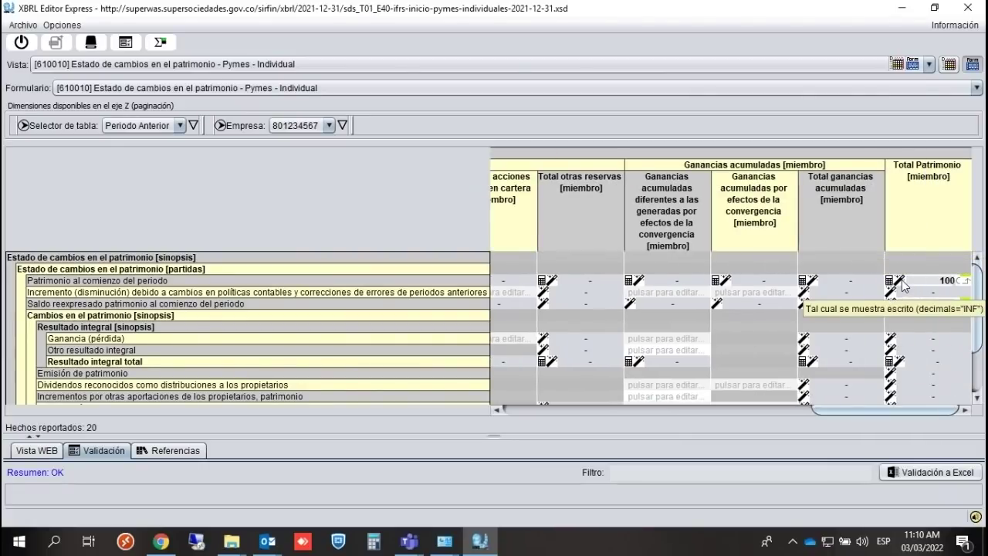
drag(834, 408, 494, 429)
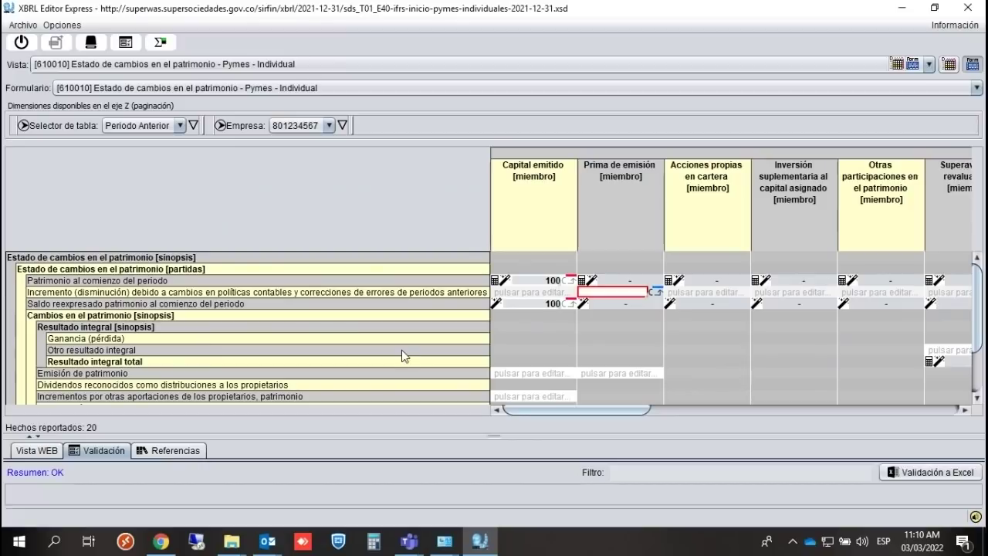
Set Ganancia (pérdida) under Ganancias acumuladas diferentes a las generadas por efectos de la convergencia to 50 and check the Patrimonio al final del periodo row.
drag(522, 410, 798, 412)
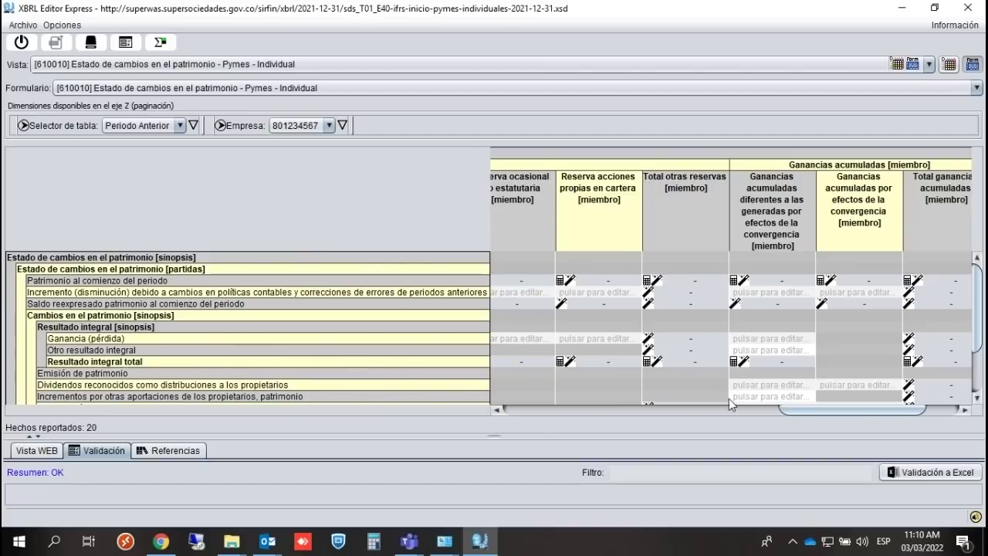
click(761, 338)
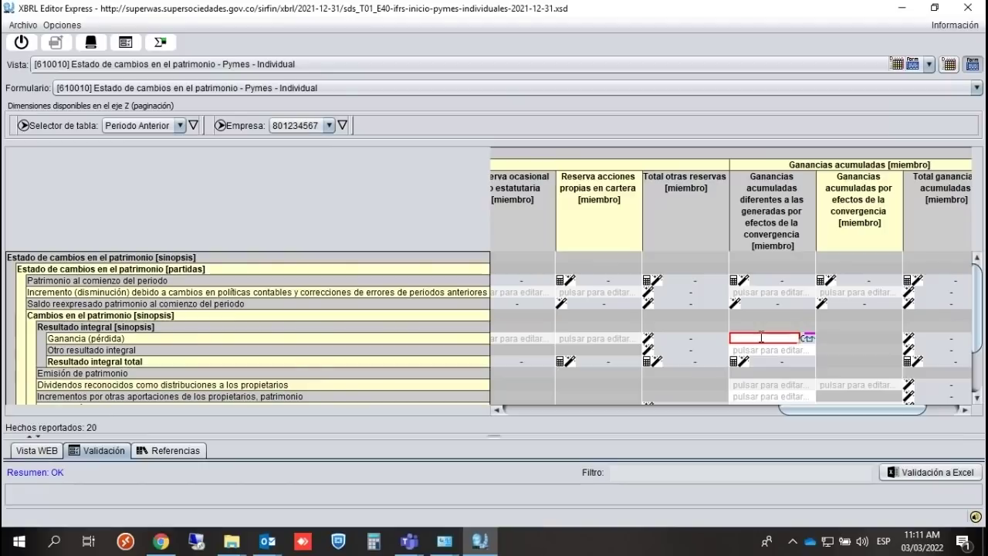
text(50)
key(Return)
drag(827, 407, 505, 406)
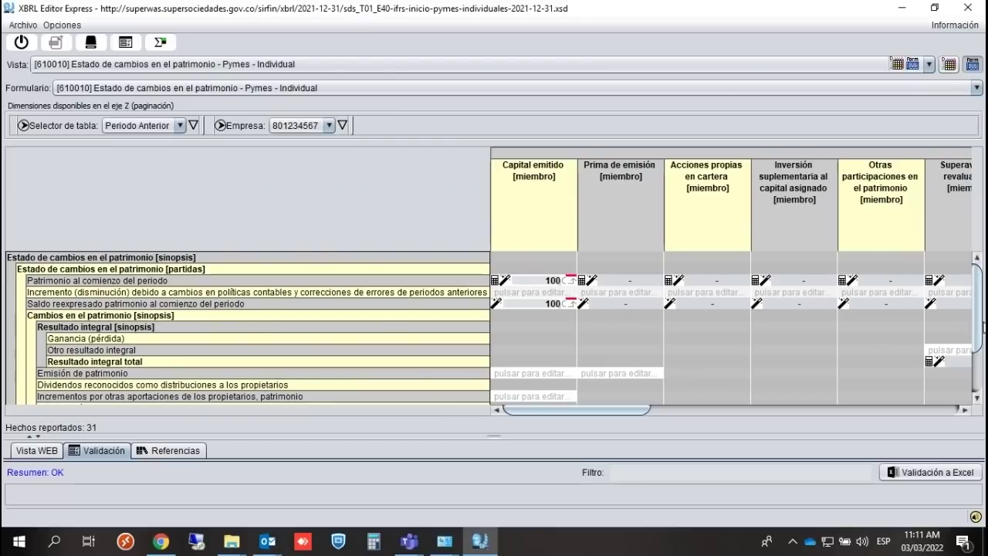
drag(980, 327, 979, 370)
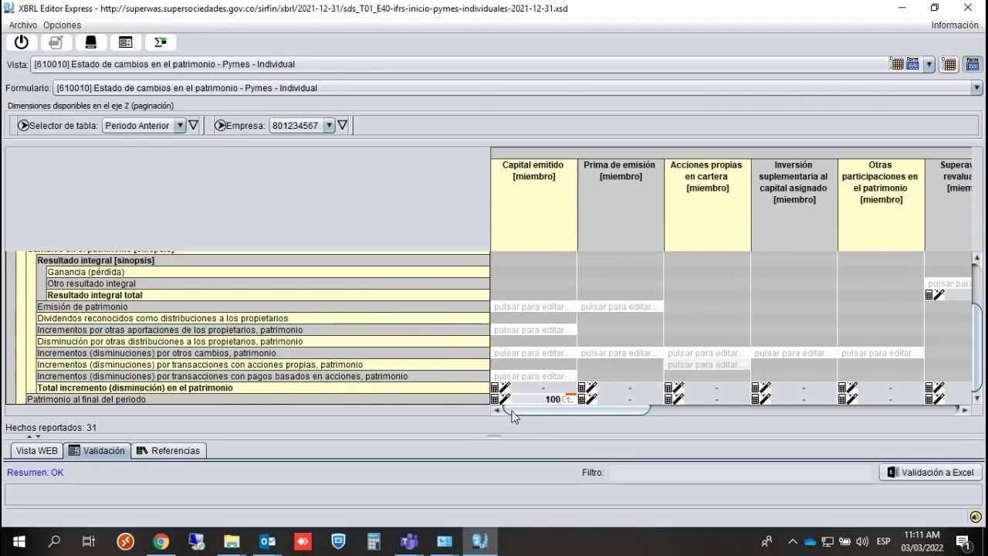
drag(511, 411, 976, 403)
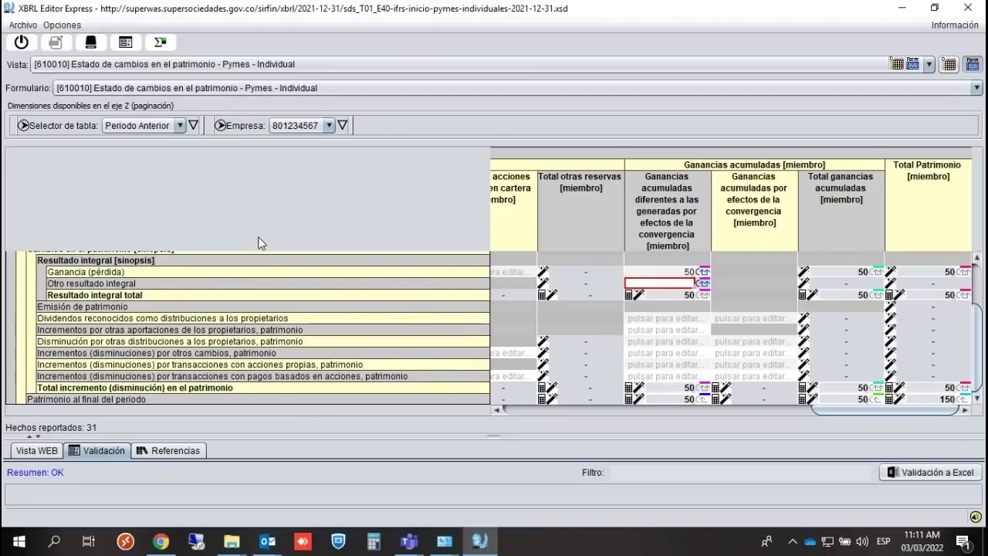
Show the Periodo Actual table and compare the Patrimonio al comienzo del periodo cells for Capital emitido, Ganancias acumuladas and Total Patrimonio.
click(182, 125)
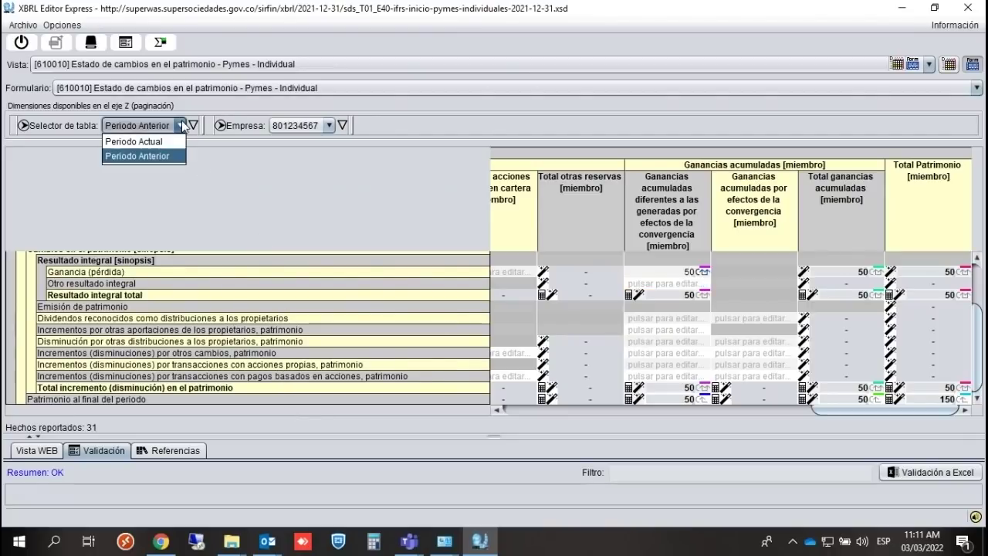
click(138, 143)
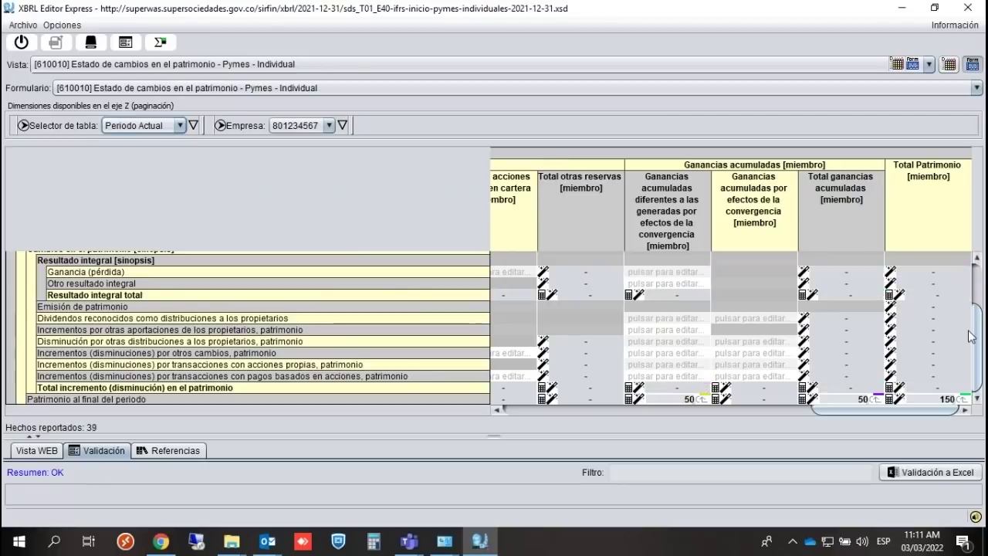
scroll(977, 324, up, 3)
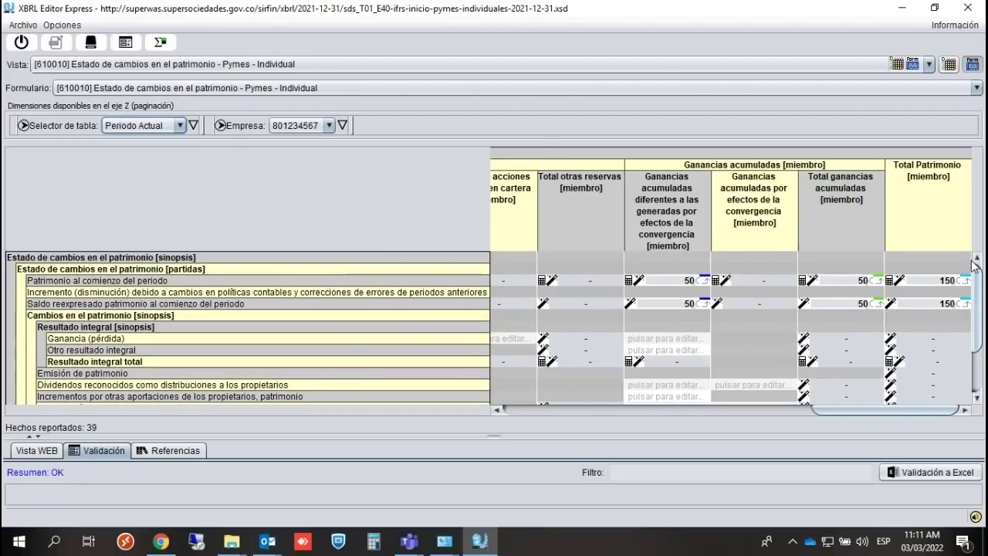
drag(824, 406, 458, 413)
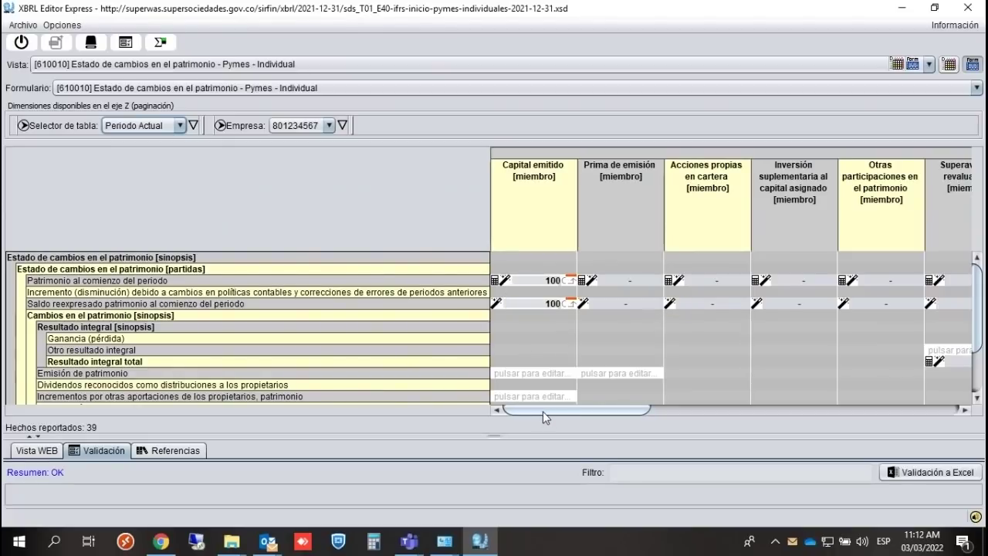
drag(542, 410, 851, 409)
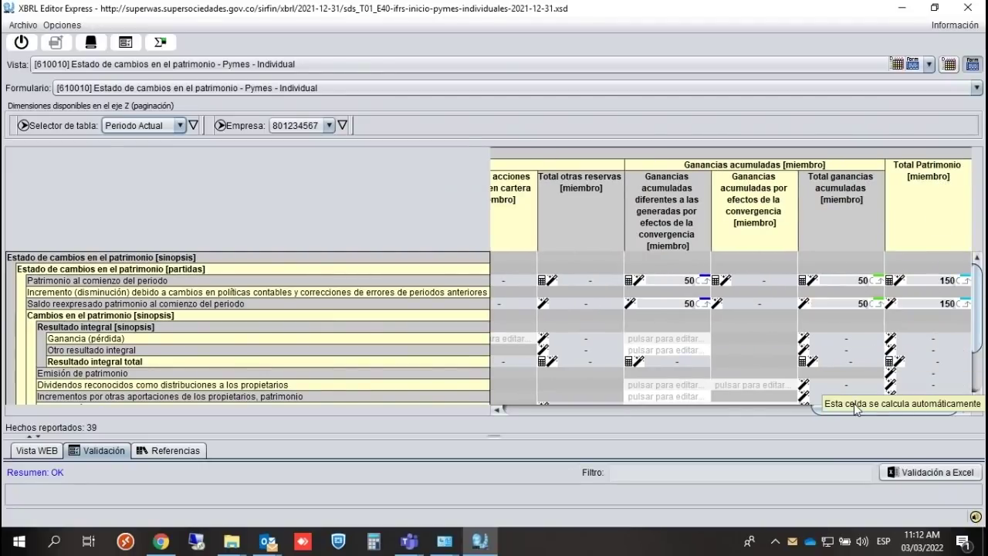
drag(834, 412, 507, 436)
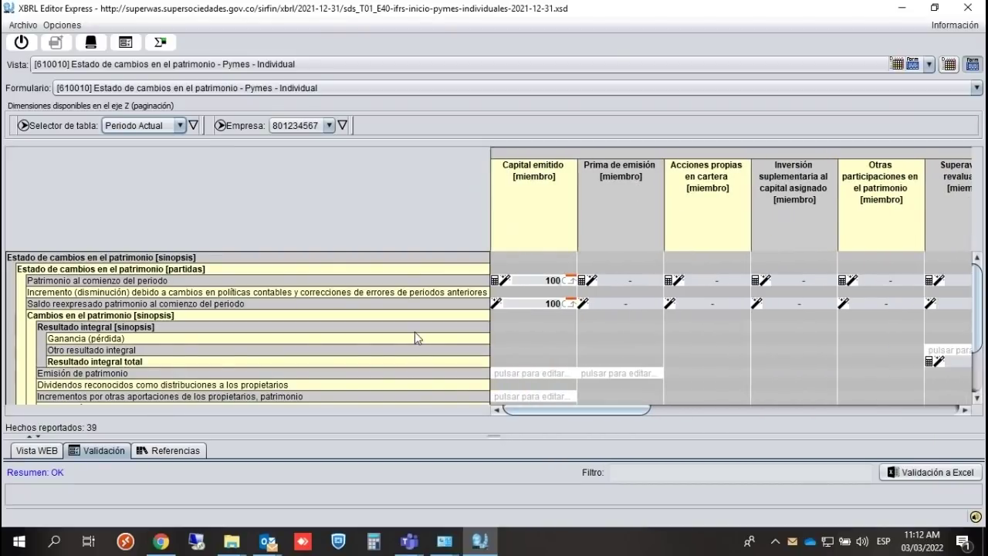
drag(526, 411, 888, 409)
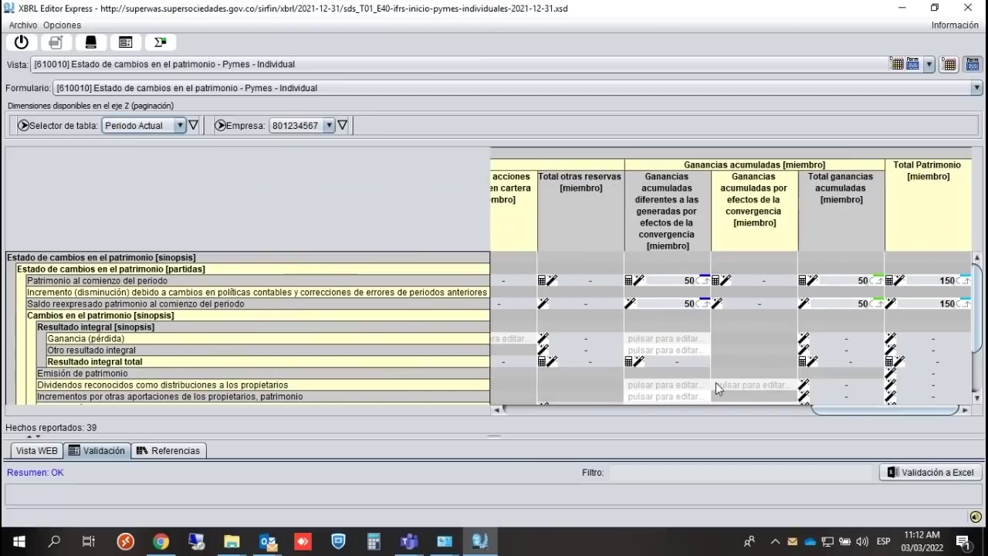
Set the Periodo Actual Ganancia (pérdida) under Ganancias acumuladas diferentes a las generadas por efectos de la convergencia to 30 and check the closing equity row.
click(645, 337)
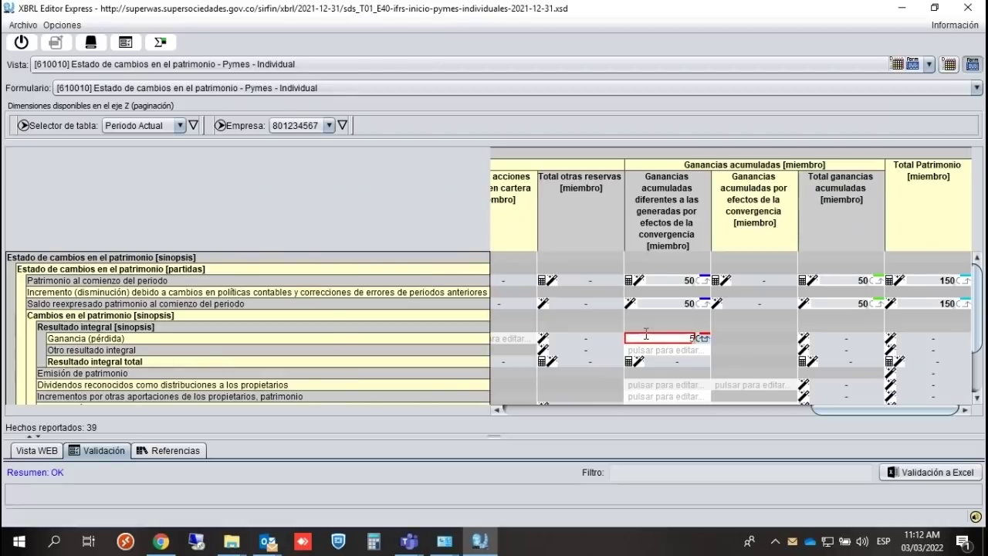
text(30)
click(655, 350)
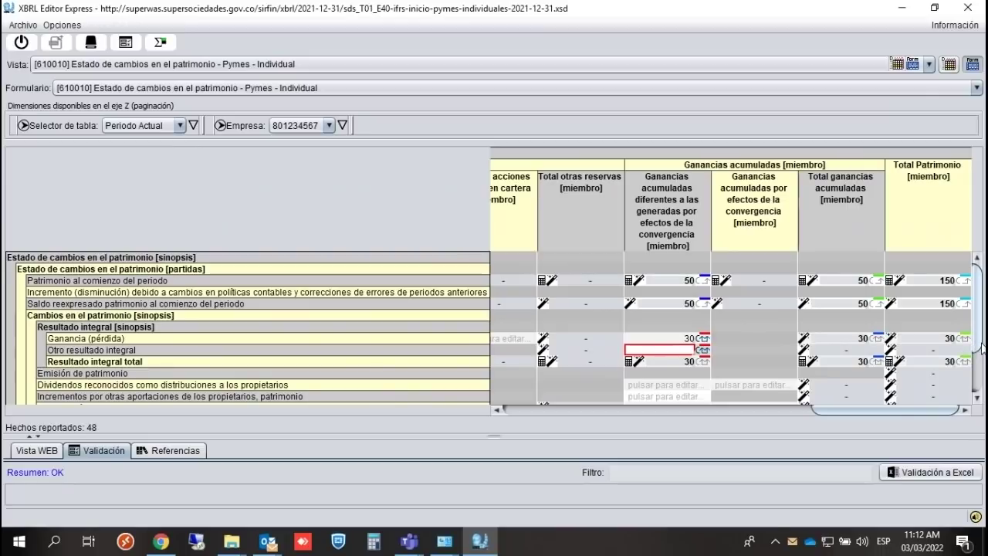
scroll(964, 356, down, 3)
drag(864, 415, 399, 419)
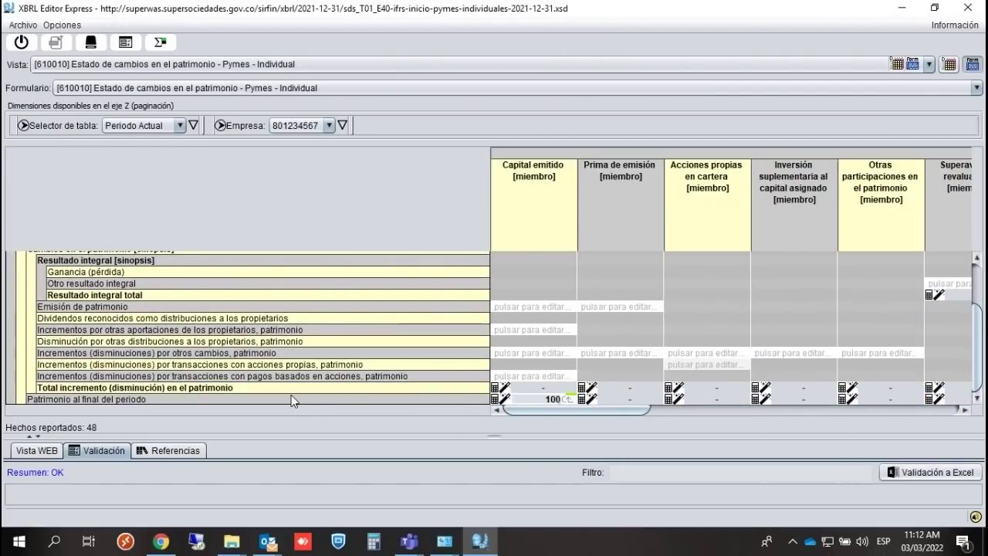
drag(538, 409, 937, 409)
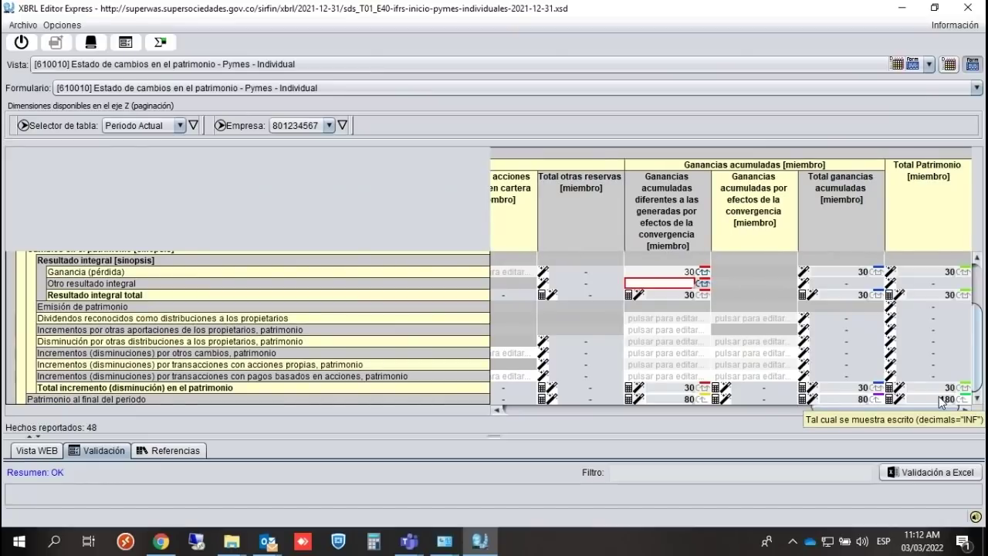
scroll(977, 363, up, 1)
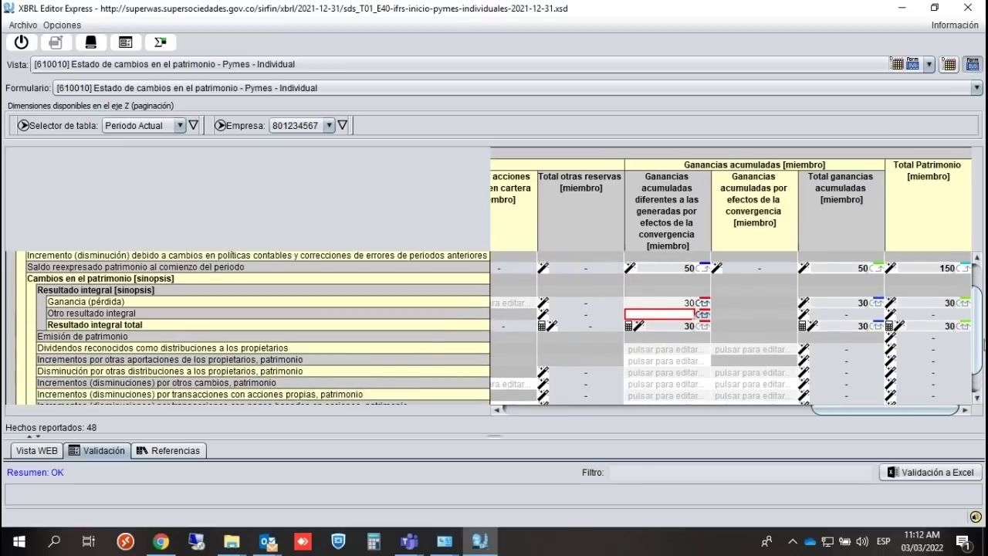
click(660, 303)
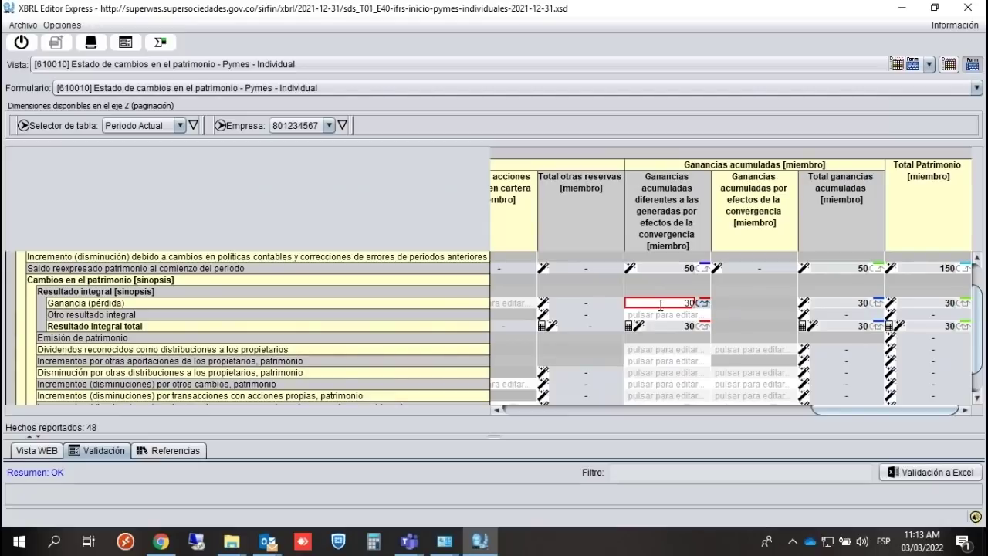
In the [310030] Estado de resultado integral view, set Ingresos de actividades ordinarias to 50 for Periodo Anterior and 30 for Periodo Actual.
click(381, 64)
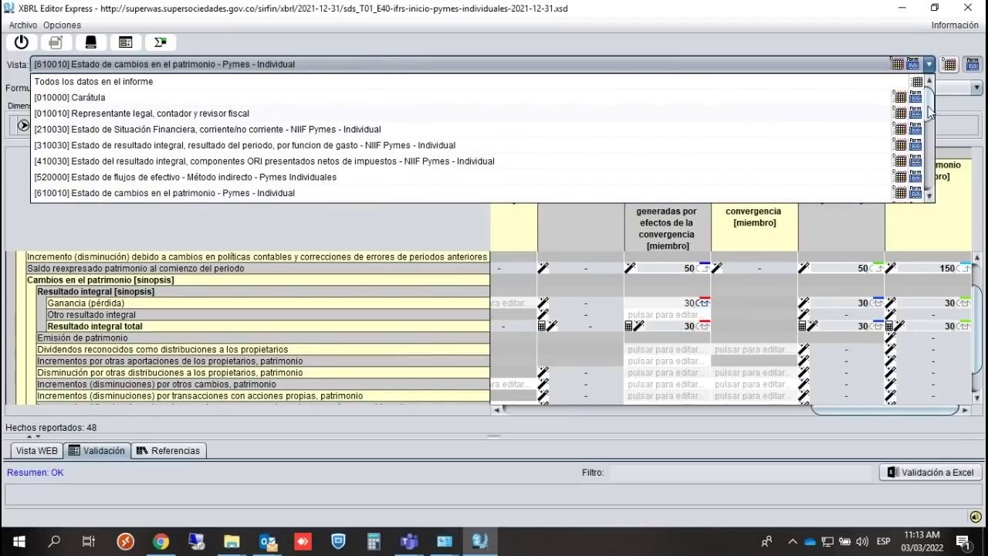
click(183, 146)
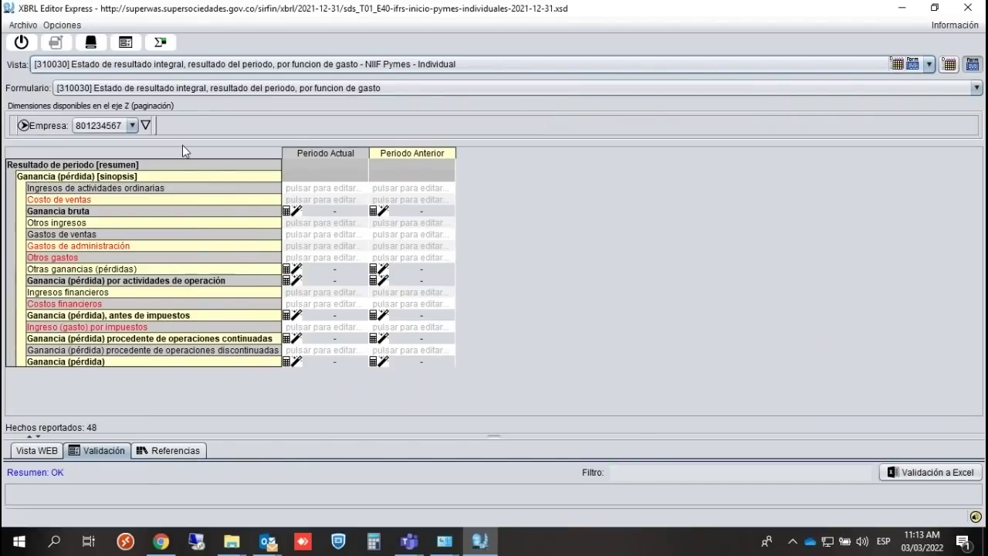
click(398, 187)
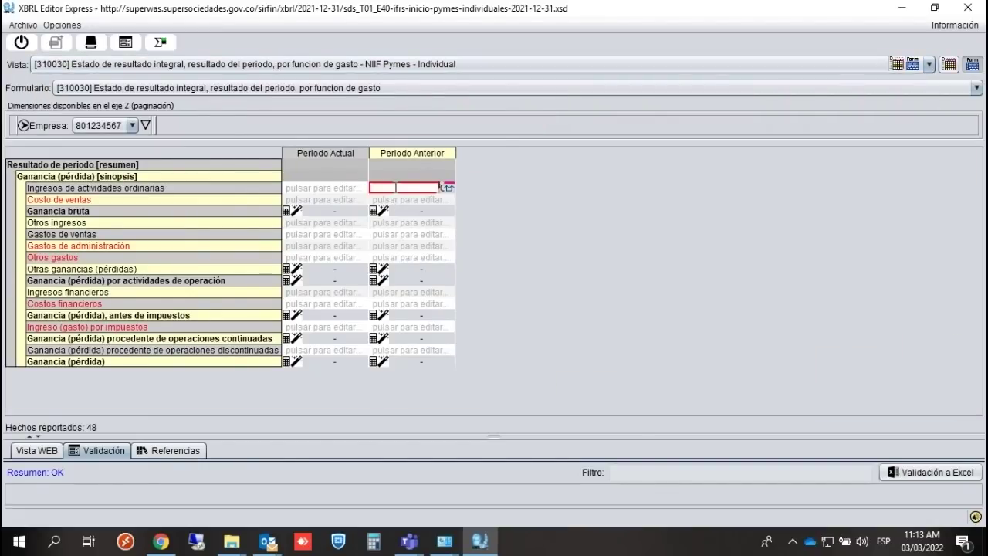
text(50)
click(339, 185)
text(30)
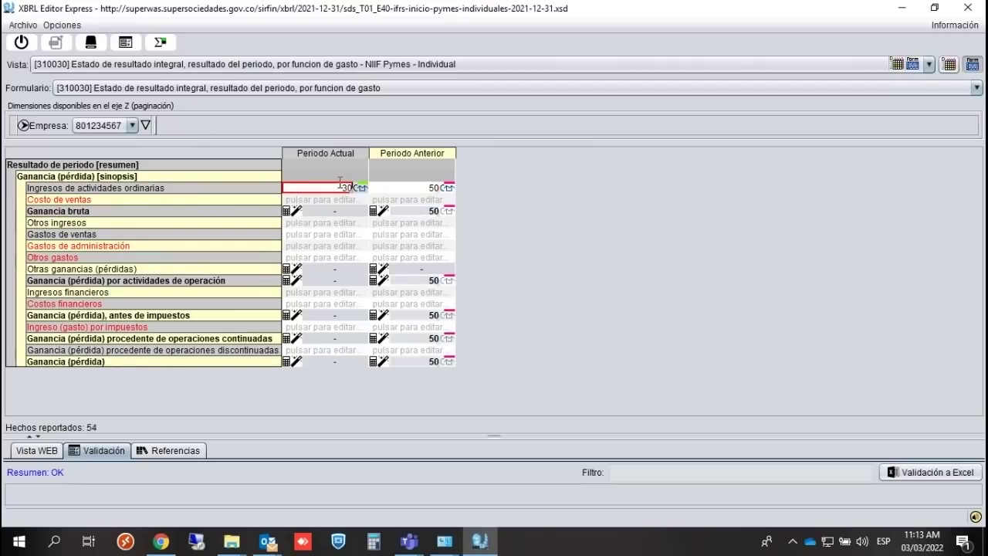
click(342, 234)
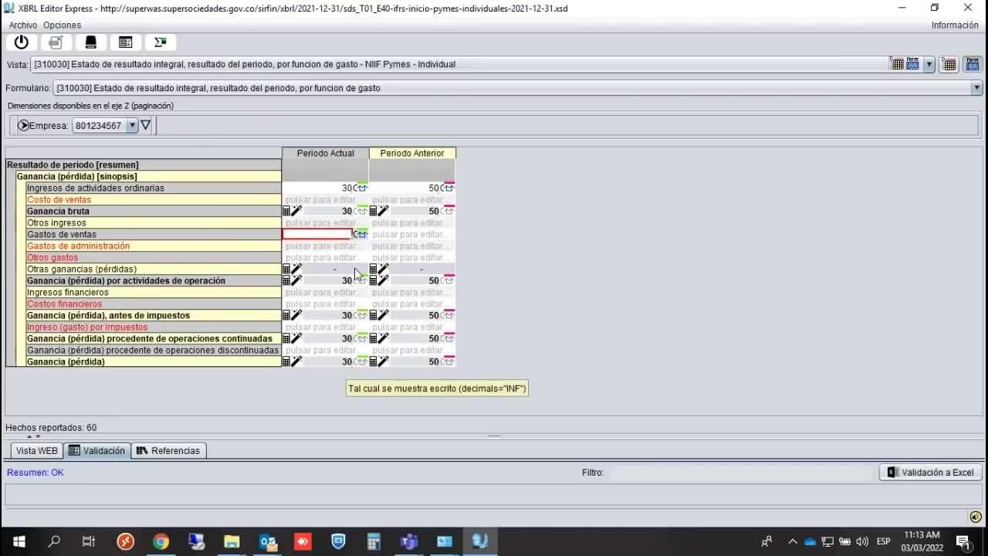
Return to the [610010] Estado de cambios en el patrimonio view and examine Patrimonio al final del periodo across the Periodo Anterior columns.
click(399, 66)
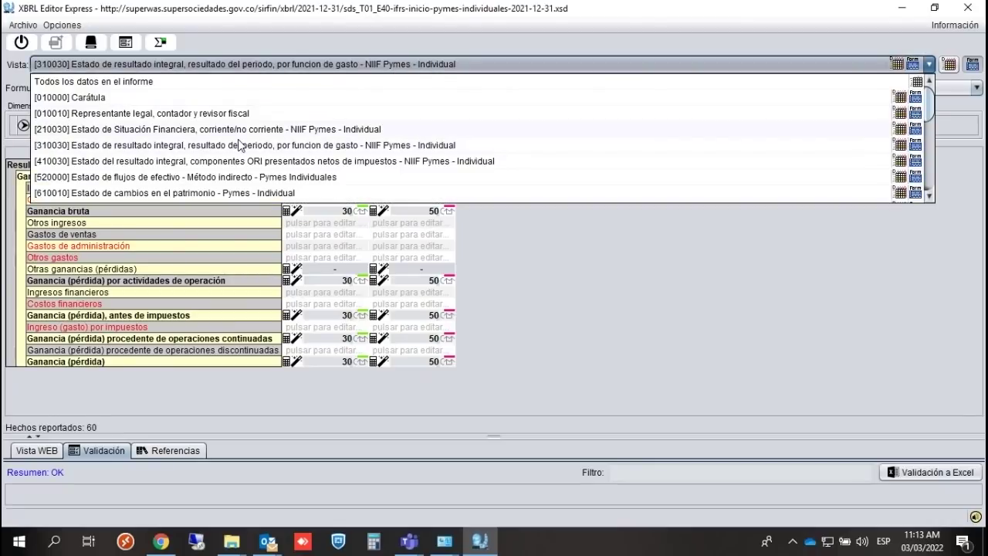
click(204, 193)
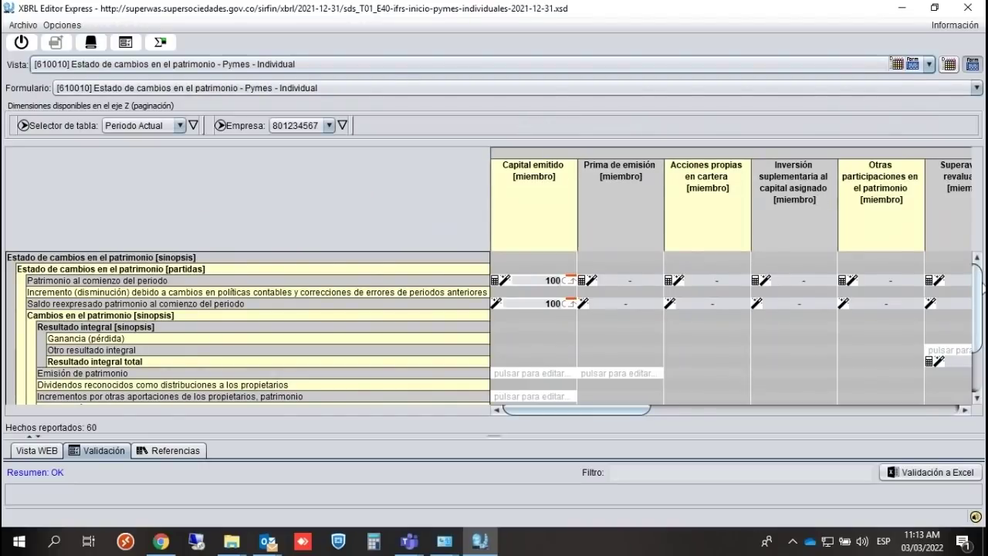
scroll(910, 353, down, 3)
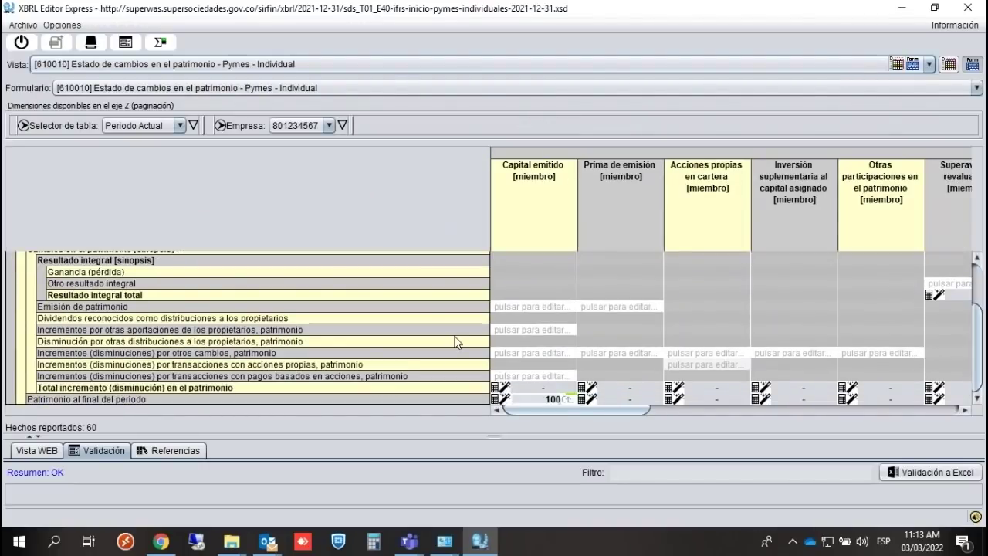
click(179, 124)
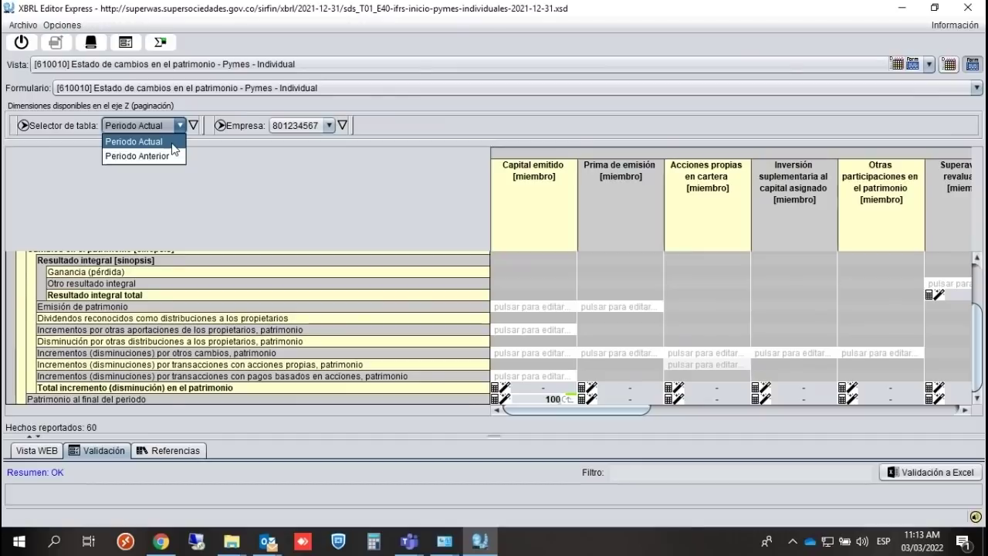
click(166, 156)
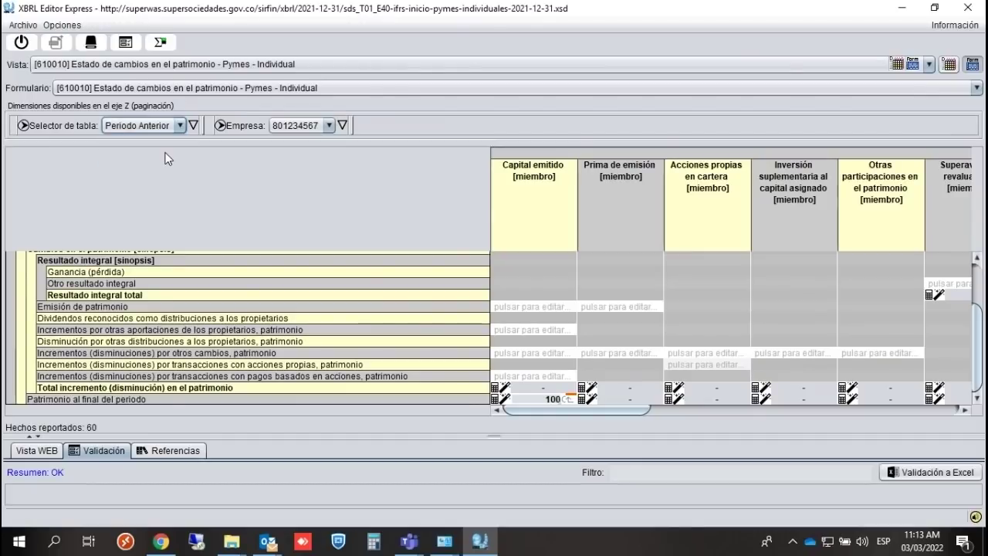
drag(527, 410, 959, 411)
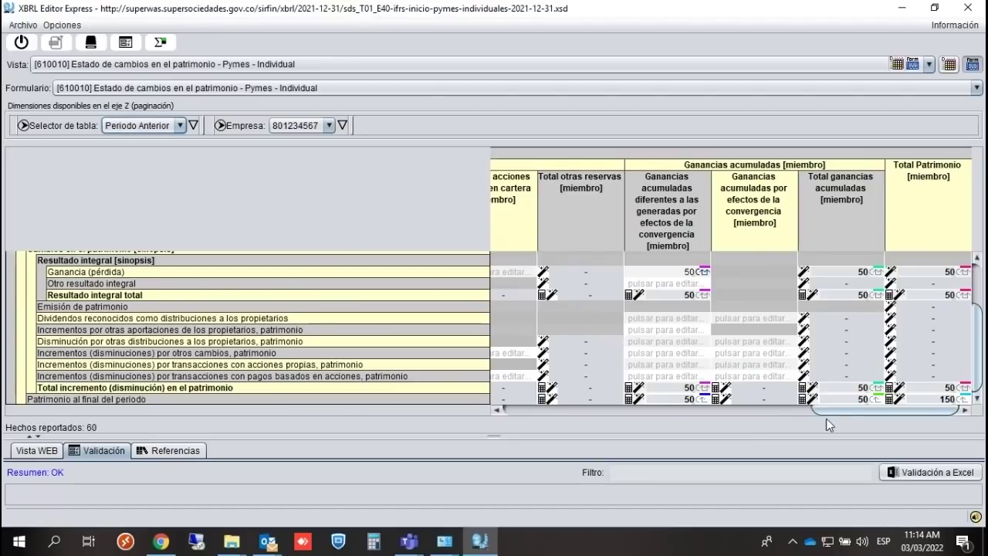
drag(851, 411, 460, 435)
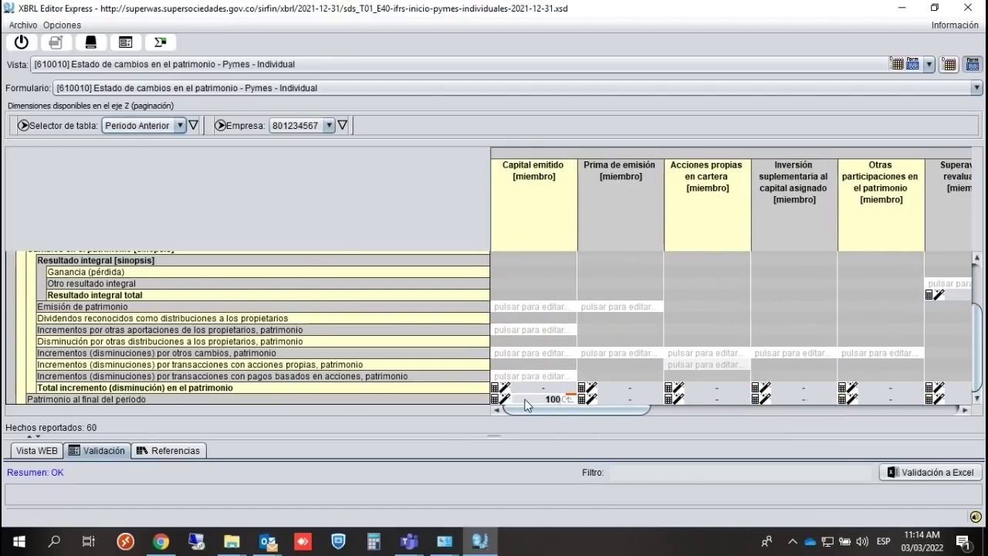
drag(617, 414, 957, 409)
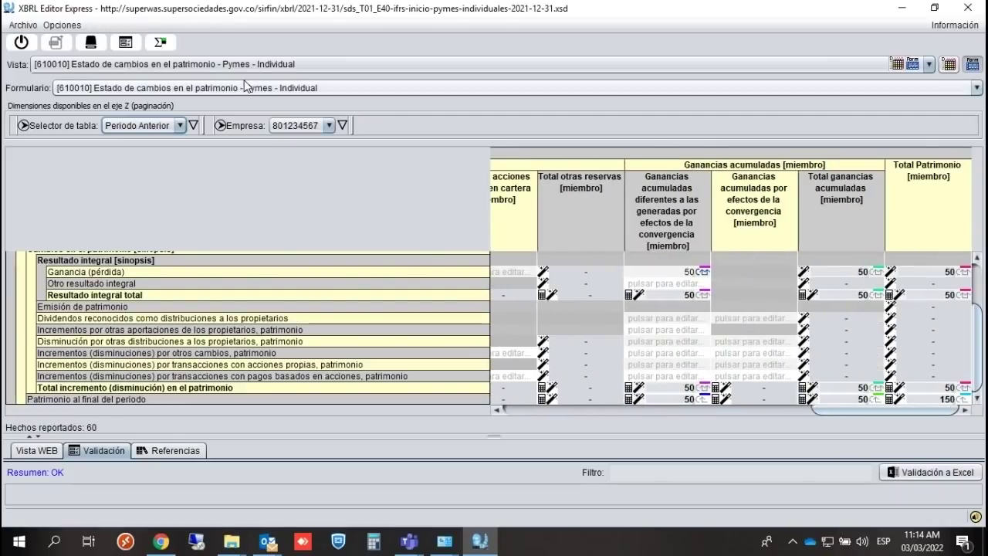
Check the Periodo Actual closing equity in [610010] against Patrimonio total in the [210030] Estado de Situación Financiera view.
click(182, 125)
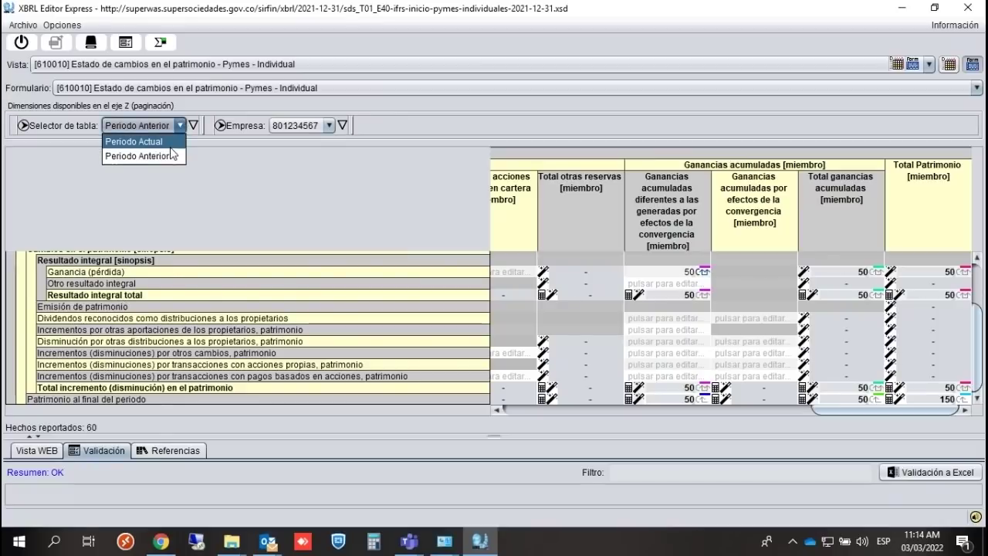
key(Return)
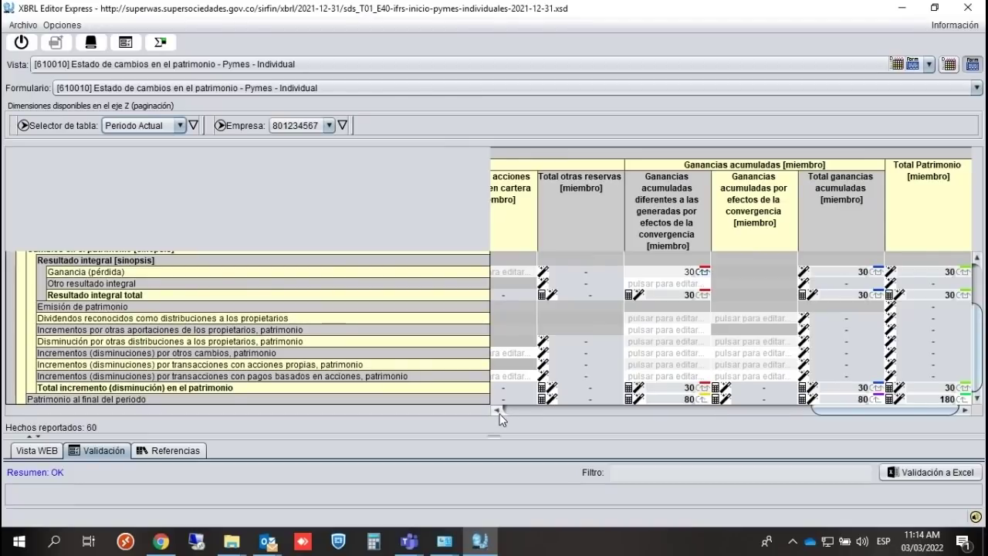
click(283, 67)
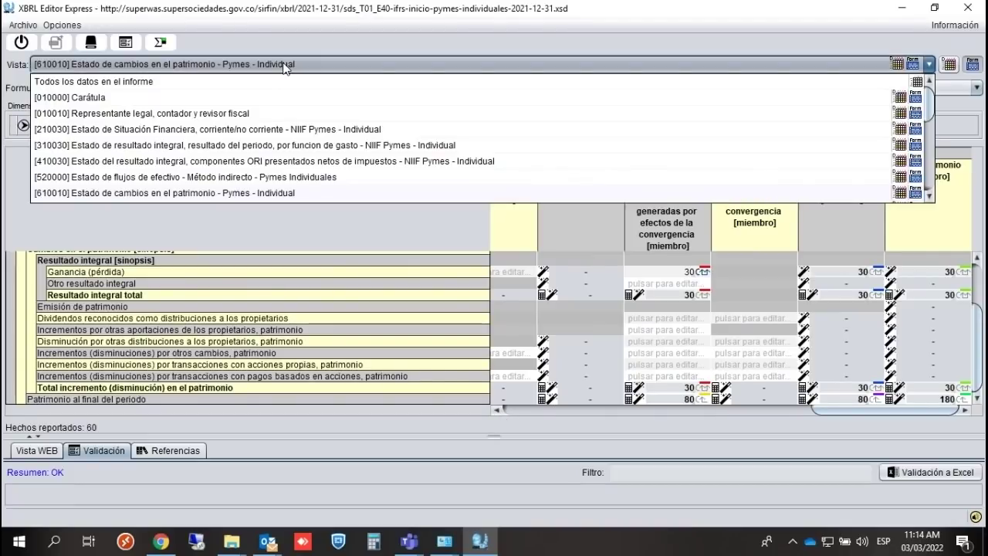
click(150, 131)
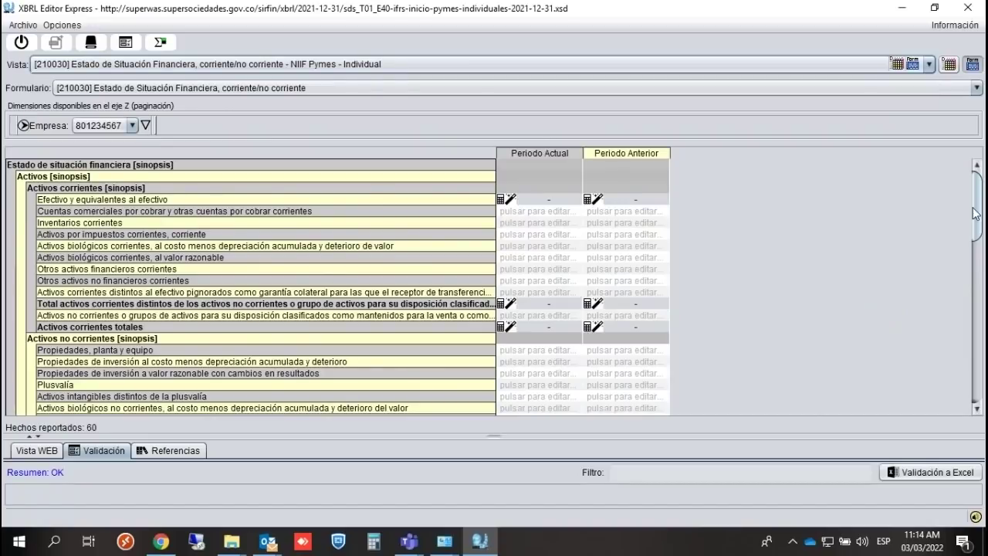
drag(979, 215, 979, 382)
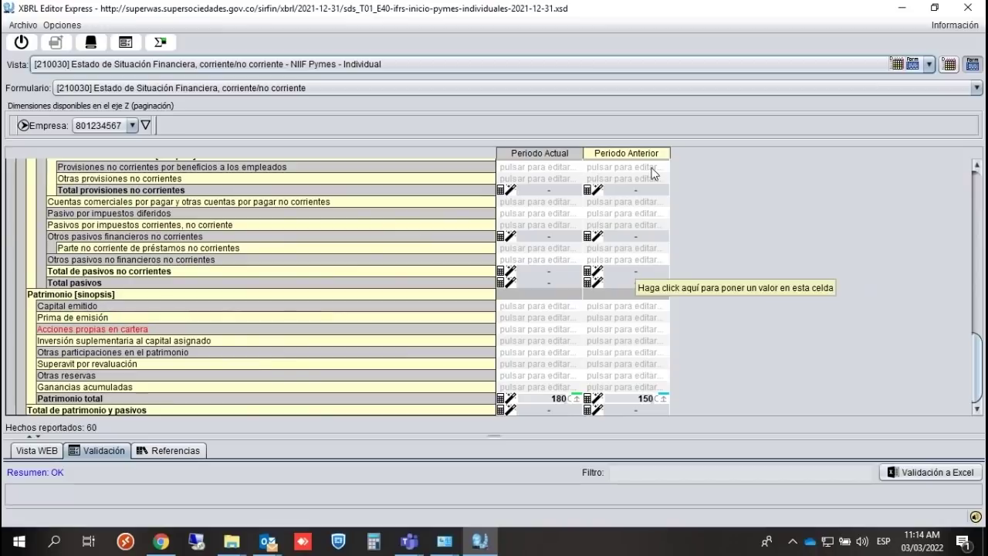
Examine the Patrimonio component cells for both periods and review the [210030] statement from Activos corrientes to Total de patrimonio y pasivos.
click(619, 305)
click(621, 341)
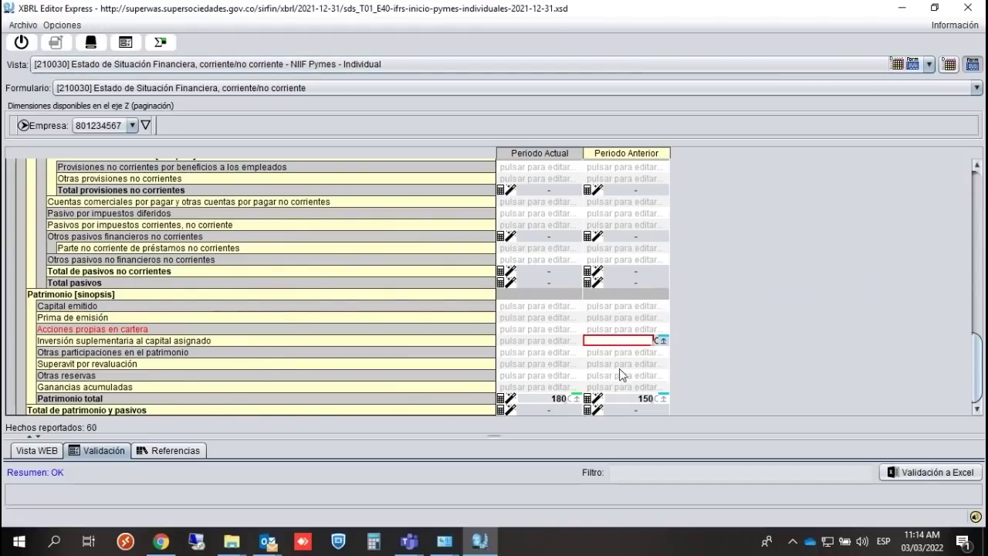
click(622, 375)
click(522, 306)
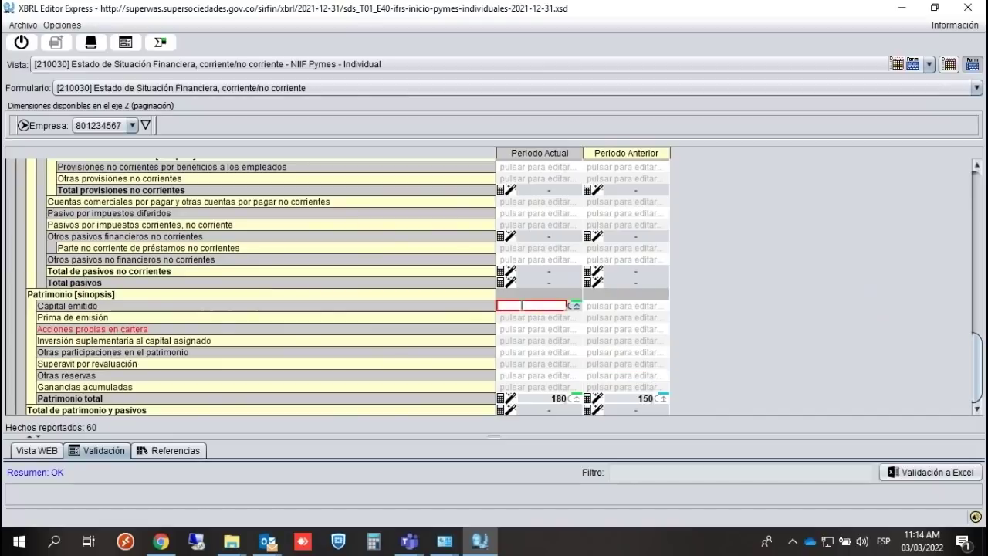
click(523, 329)
click(525, 307)
click(524, 329)
click(526, 363)
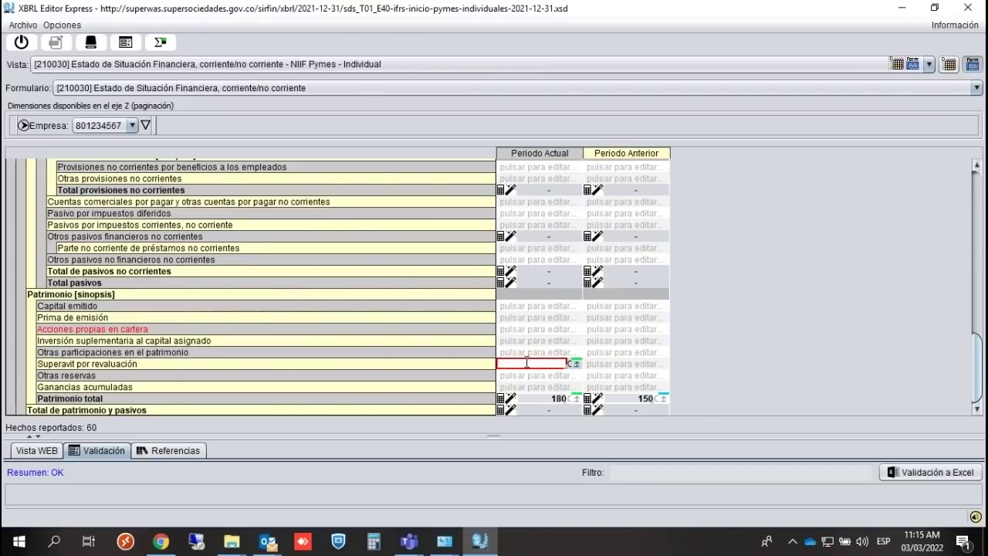
drag(980, 361, 980, 199)
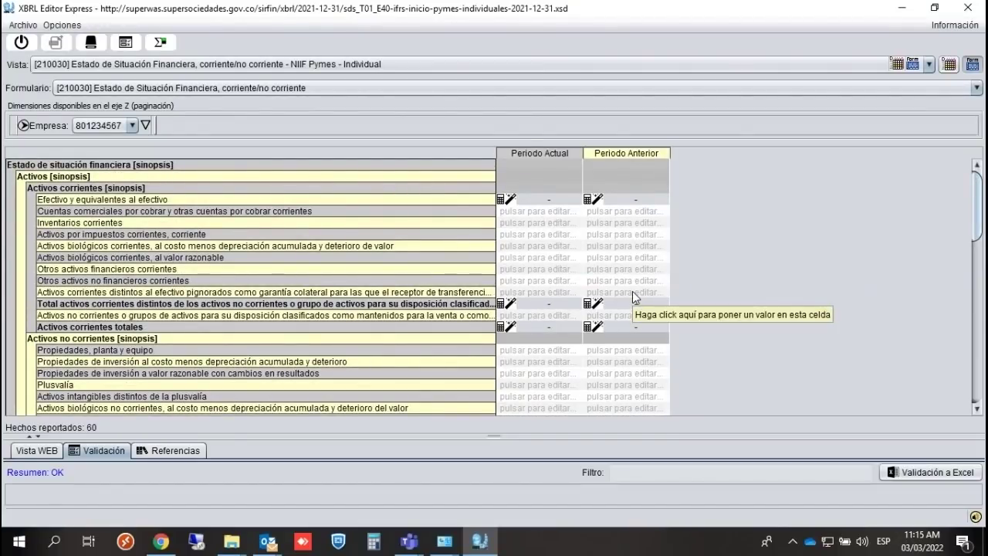
scroll(969, 320, down, 1)
drag(976, 231, 975, 299)
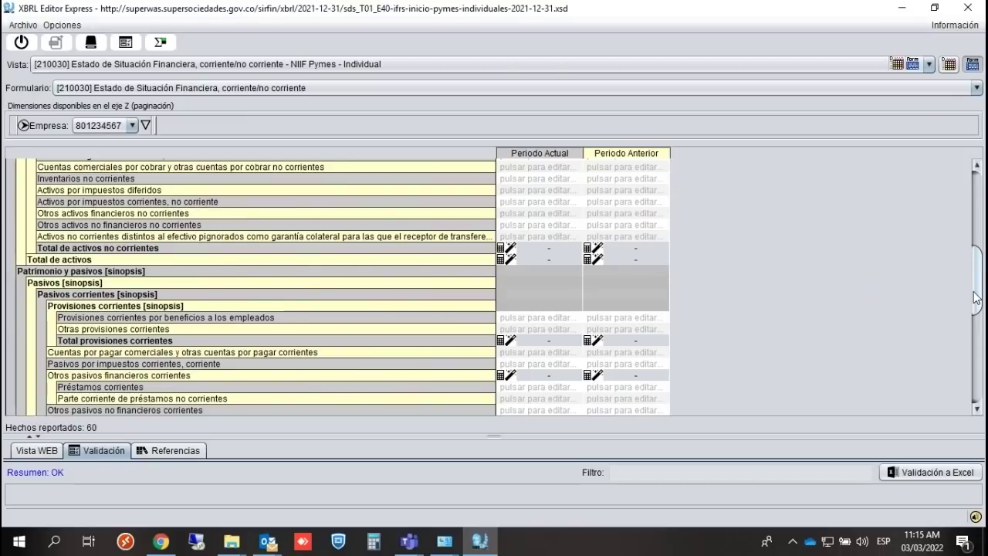
drag(976, 299, 976, 386)
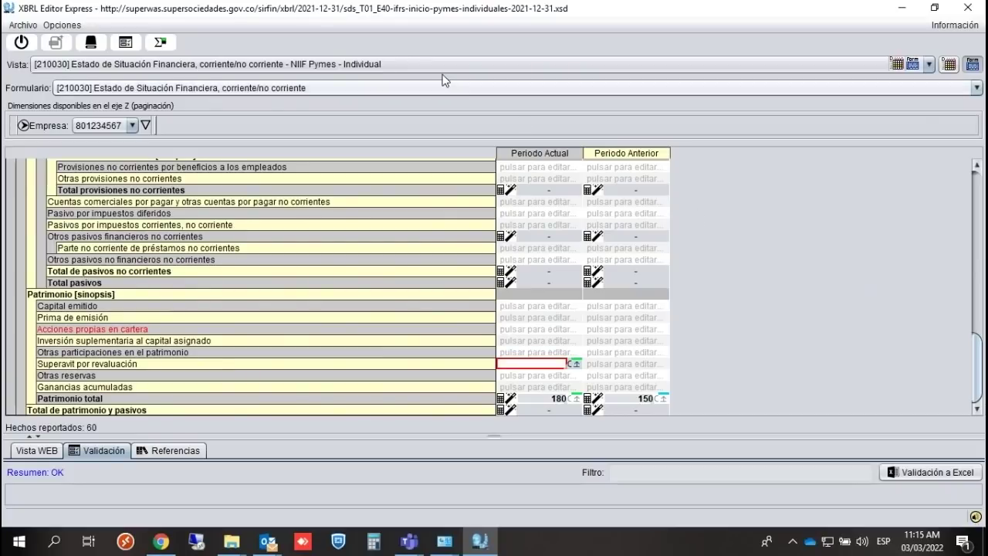
In the [610010] Periodo Anterior table, set the Capital emitido increase for accounting policy changes and error corrections to 20 and check the closing equity.
click(411, 59)
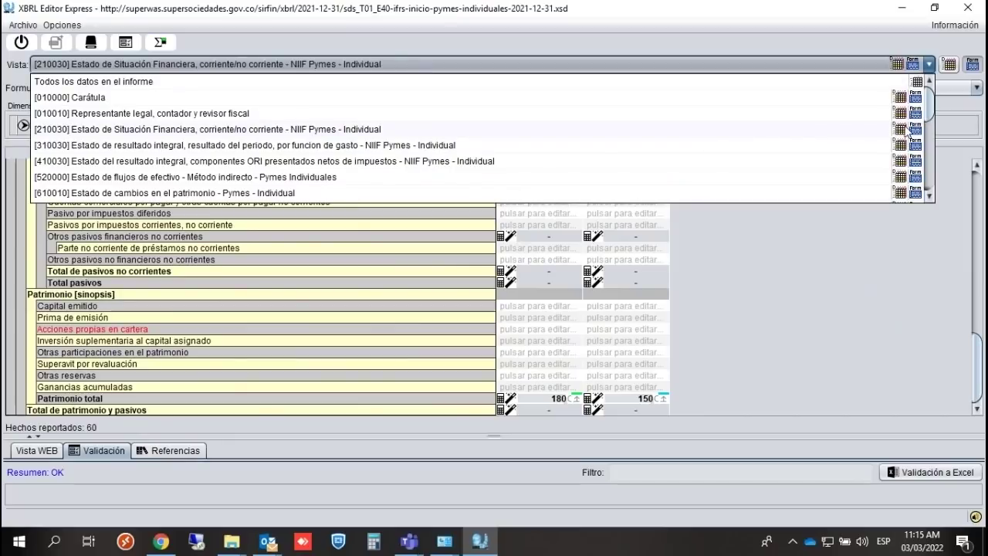
mouse_move(929, 104)
mouse_down()
mouse_move(933, 204)
mouse_move(927, 104)
mouse_up()
click(193, 194)
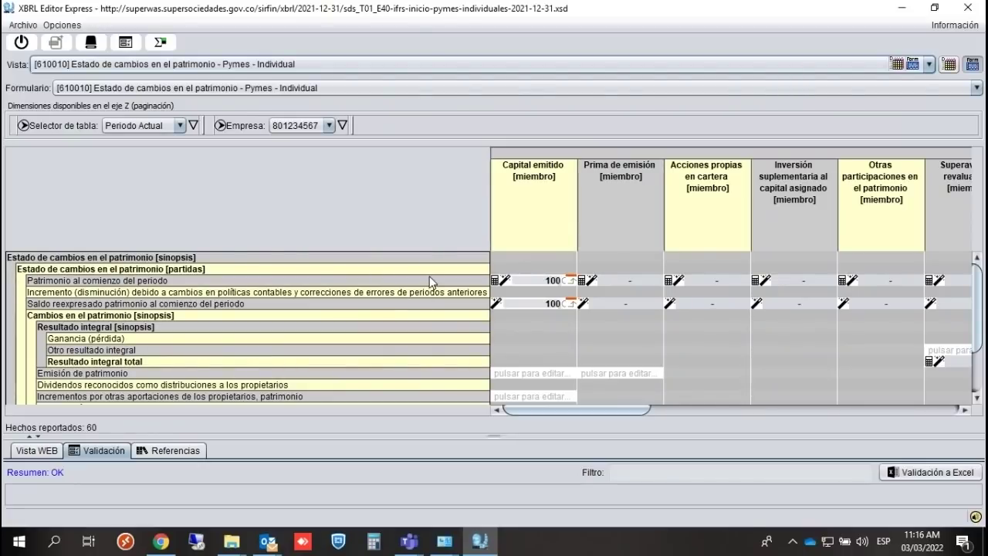
click(179, 125)
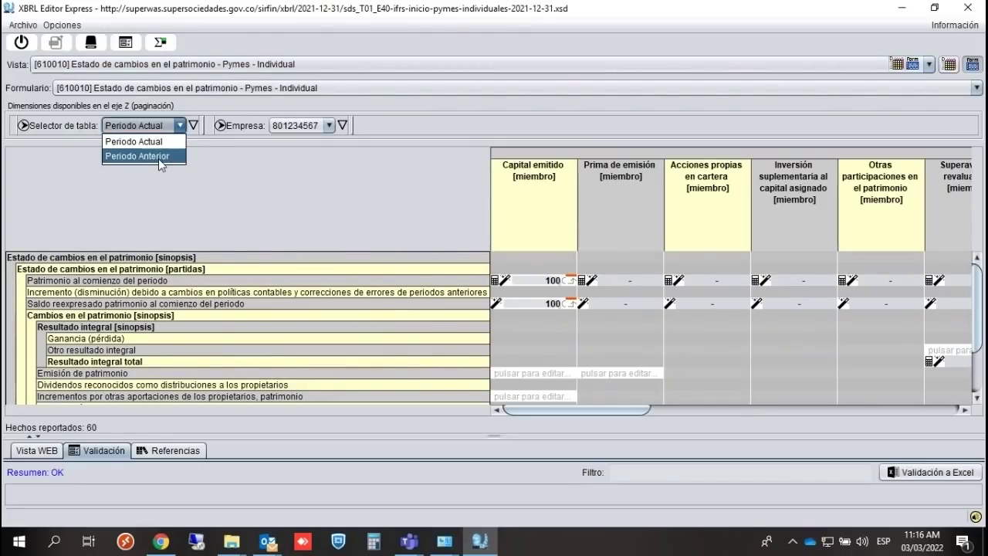
click(158, 156)
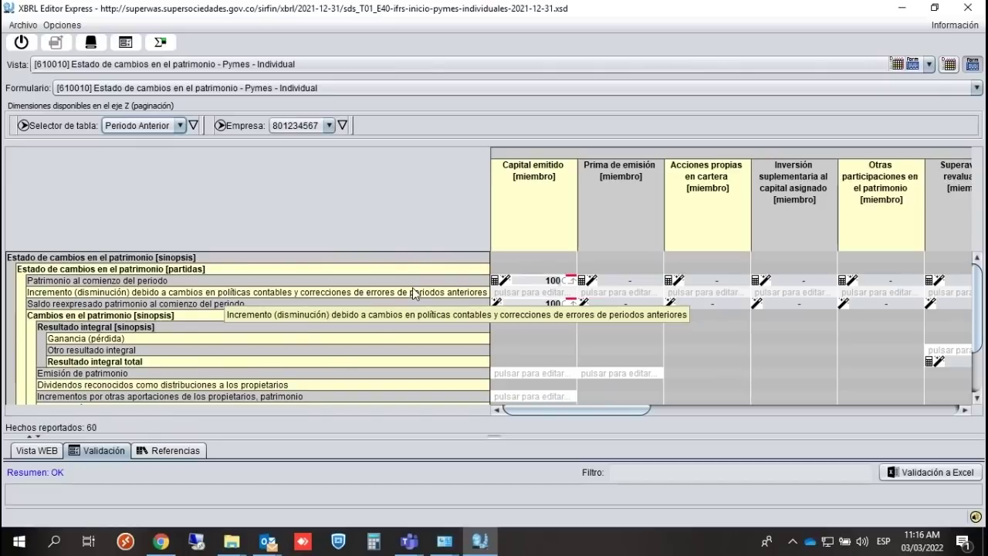
click(541, 292)
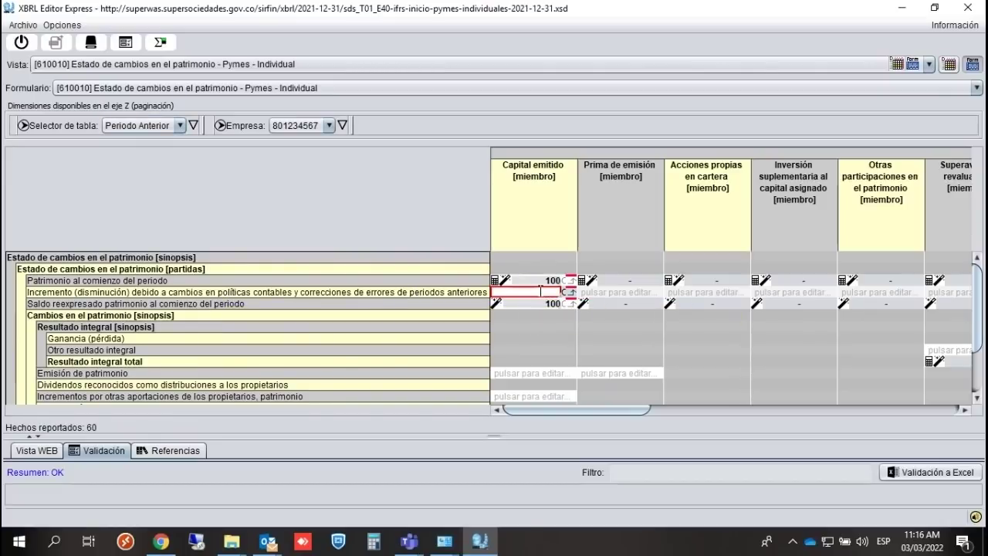
text(20)
click(609, 294)
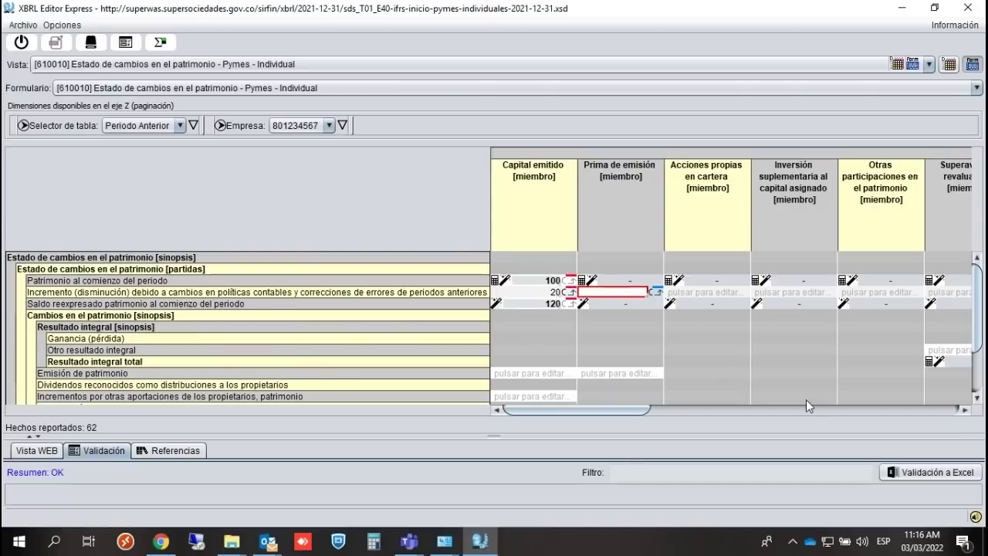
drag(978, 333, 985, 425)
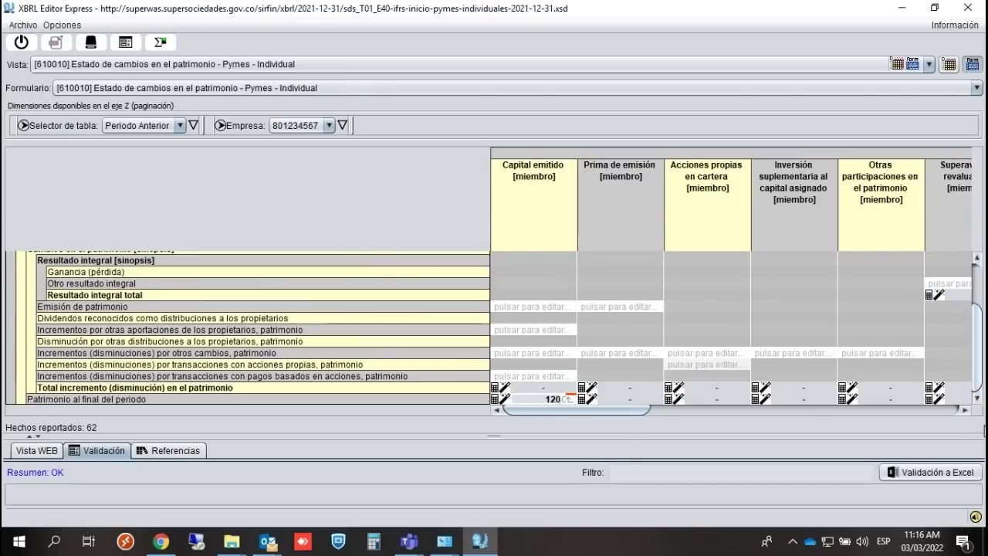
drag(505, 411, 570, 414)
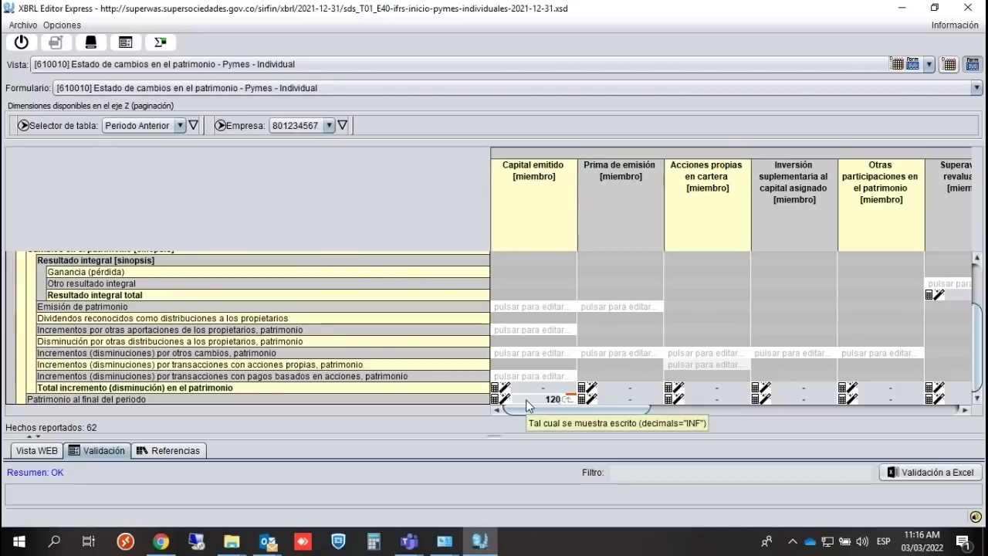
Compare the Periodo Anterior Patrimonio total in the [210030] view with the Periodo Anterior equity changes in the [610010] view.
click(423, 65)
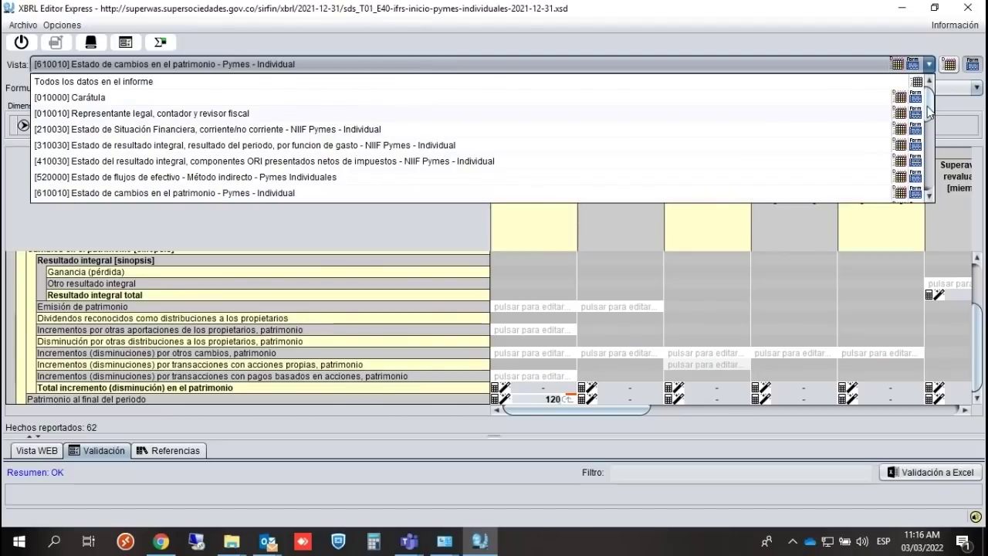
click(220, 129)
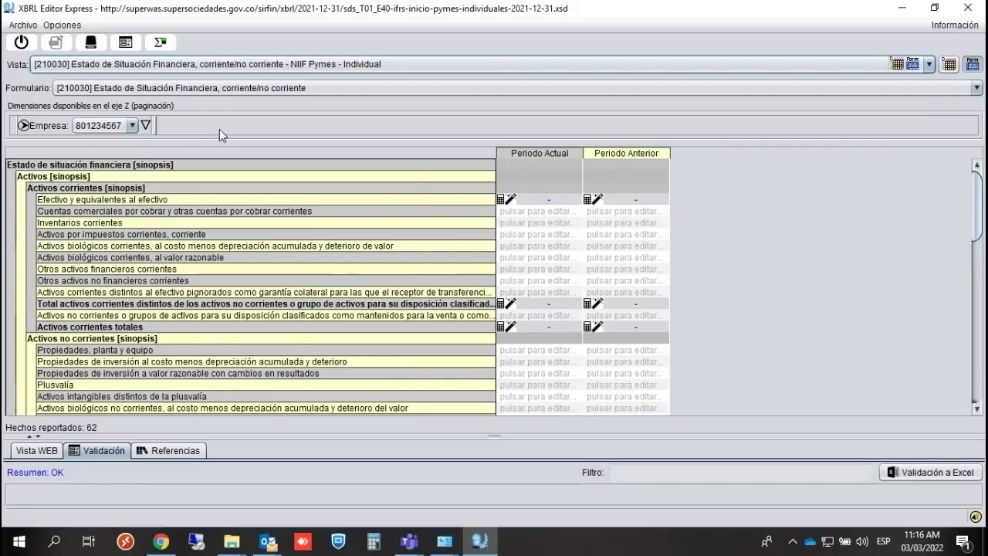
drag(977, 240, 977, 399)
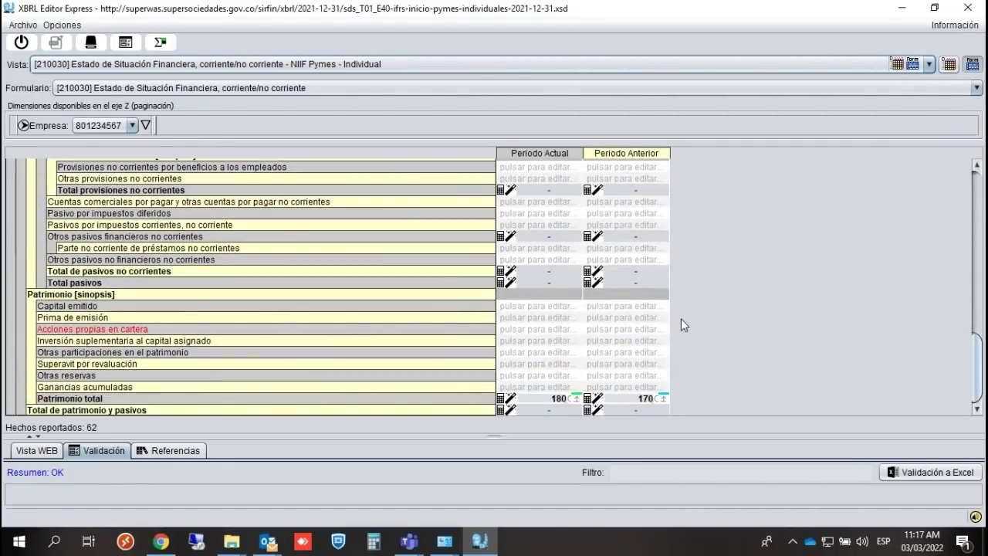
click(614, 307)
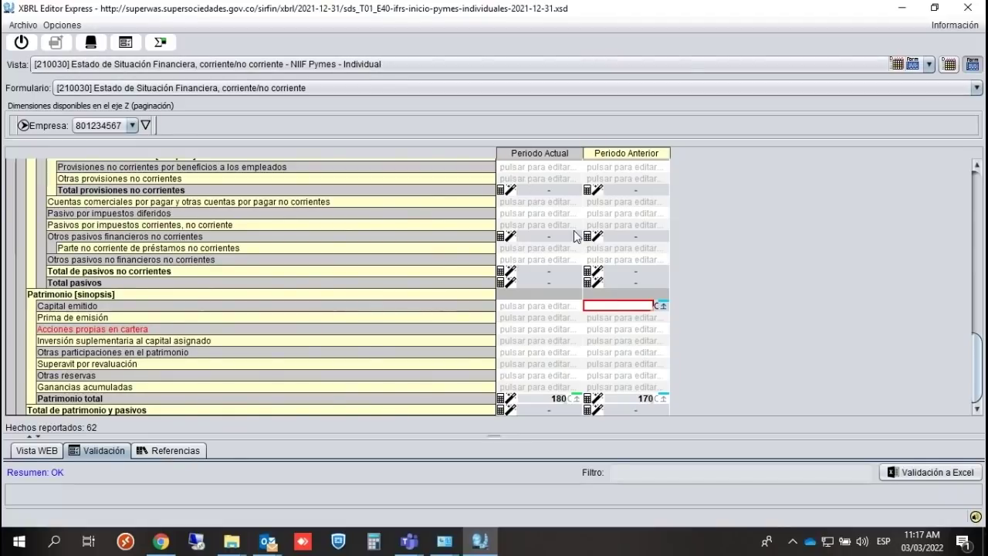
click(478, 65)
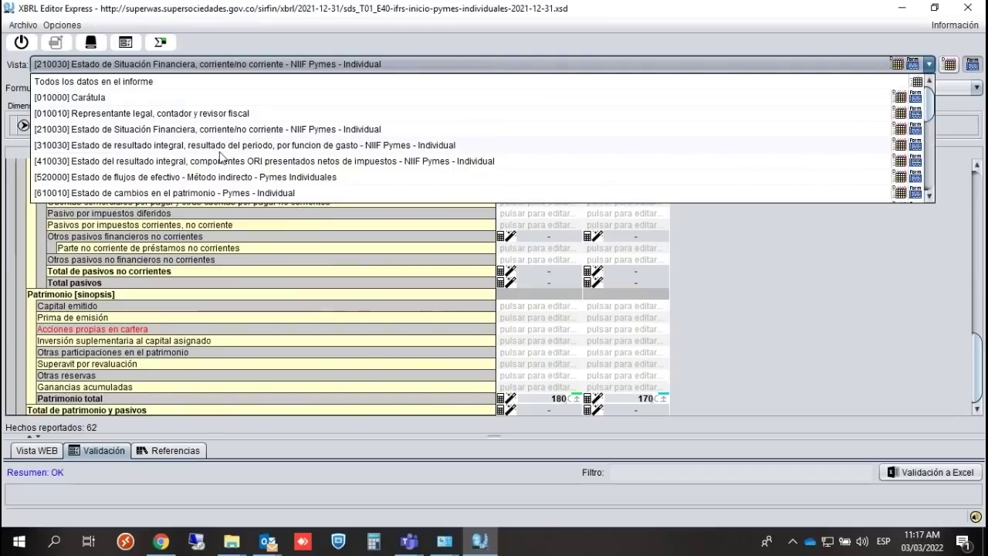
click(198, 194)
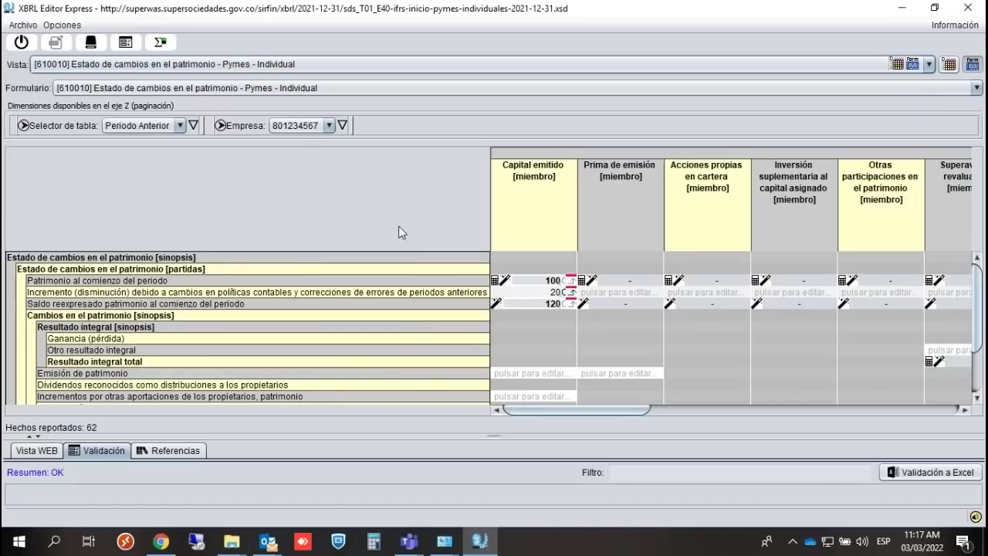
click(182, 124)
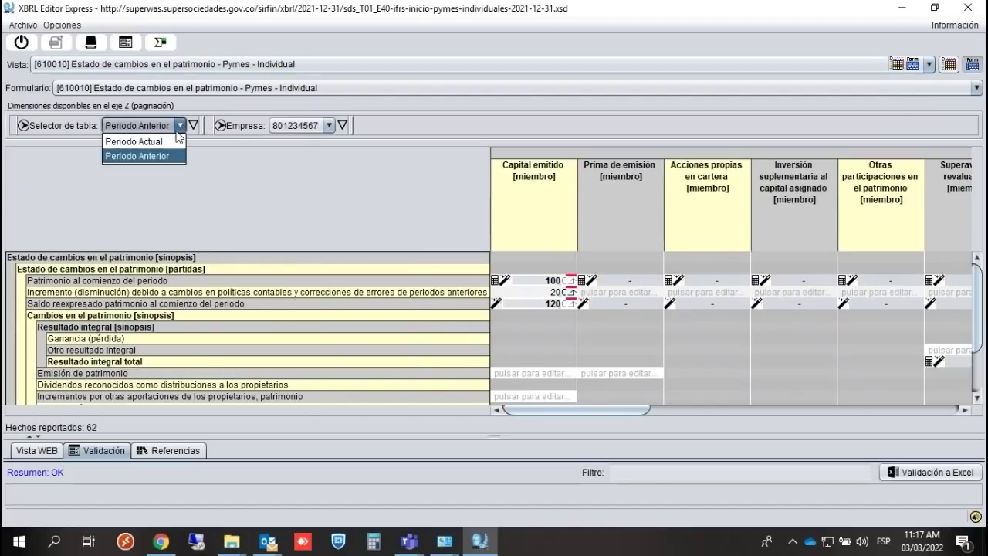
click(158, 156)
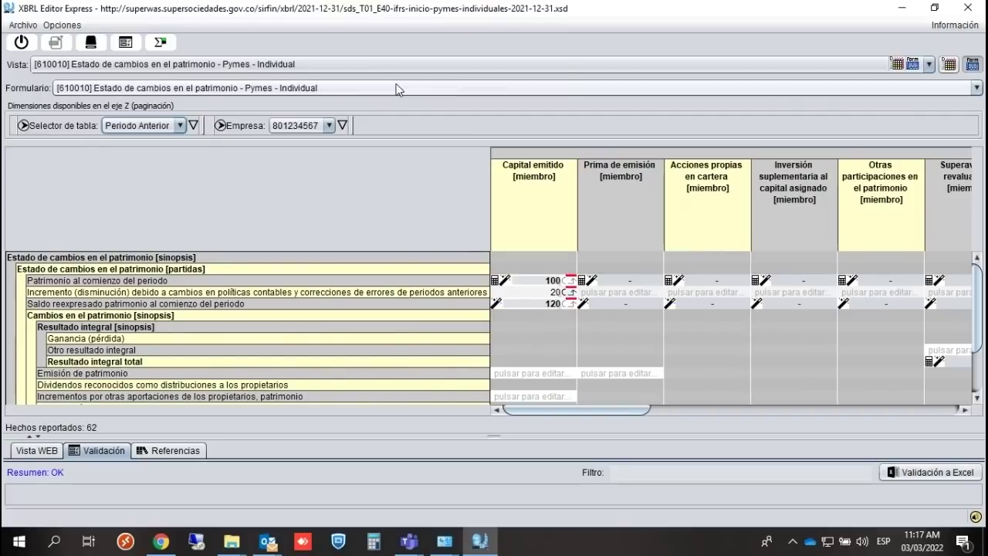
In the [210030] Estado de Situación Financiera view, set Capital emitido for Periodo Anterior to 120.
click(381, 64)
click(236, 129)
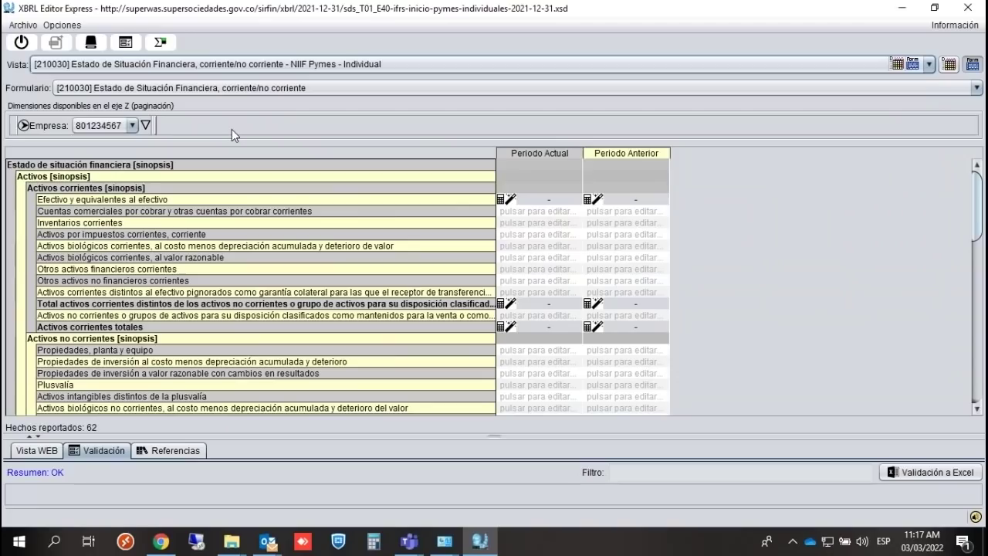
drag(977, 202, 977, 367)
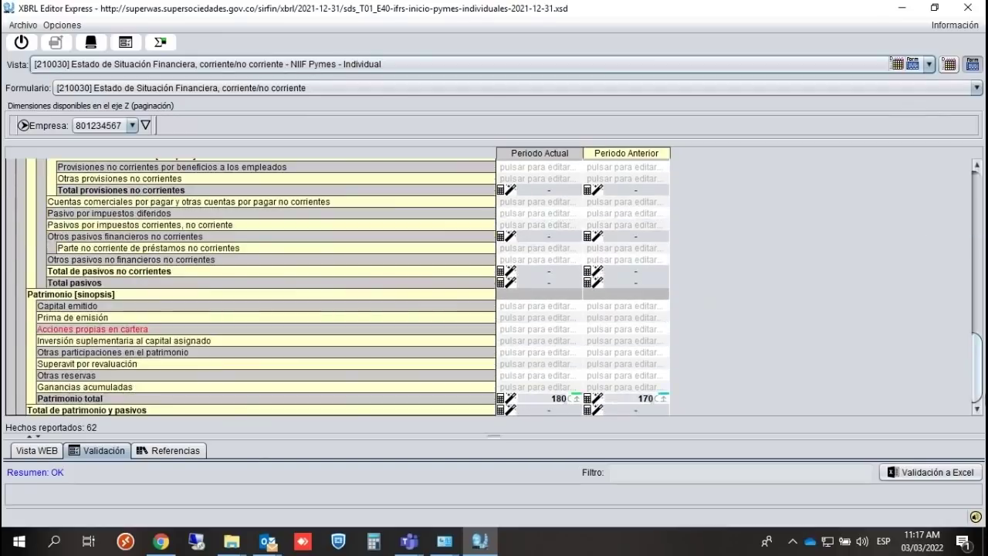
click(625, 306)
text(120)
click(627, 317)
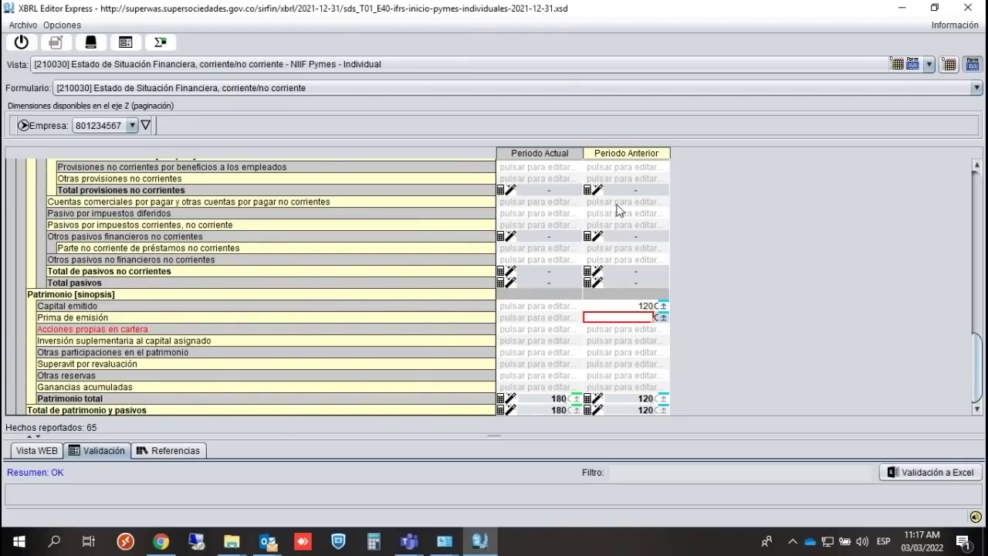
In the [310030] Estado de resultado integral view, clear Ingresos de actividades ordinarias for both Periodo Actual and Periodo Anterior.
click(530, 65)
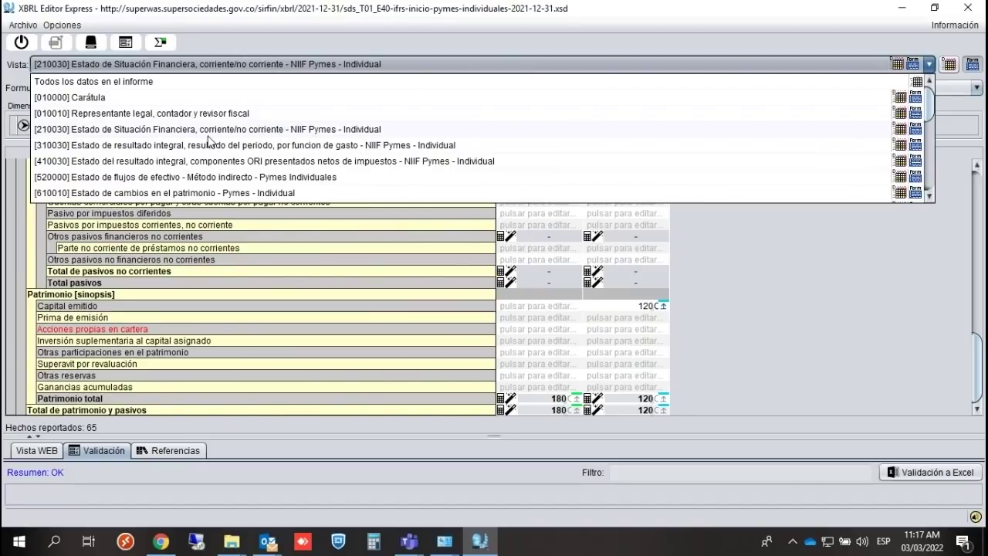
click(142, 147)
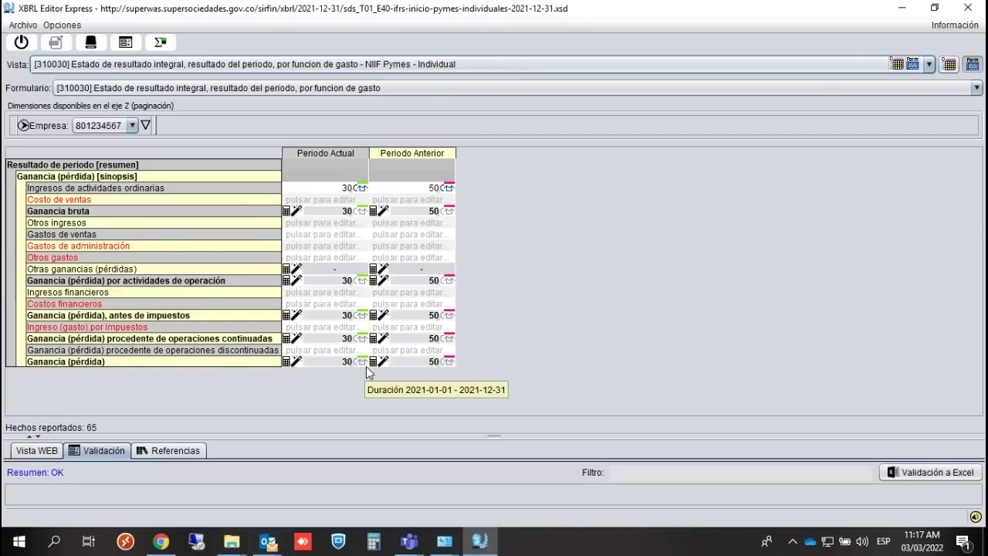
click(323, 187)
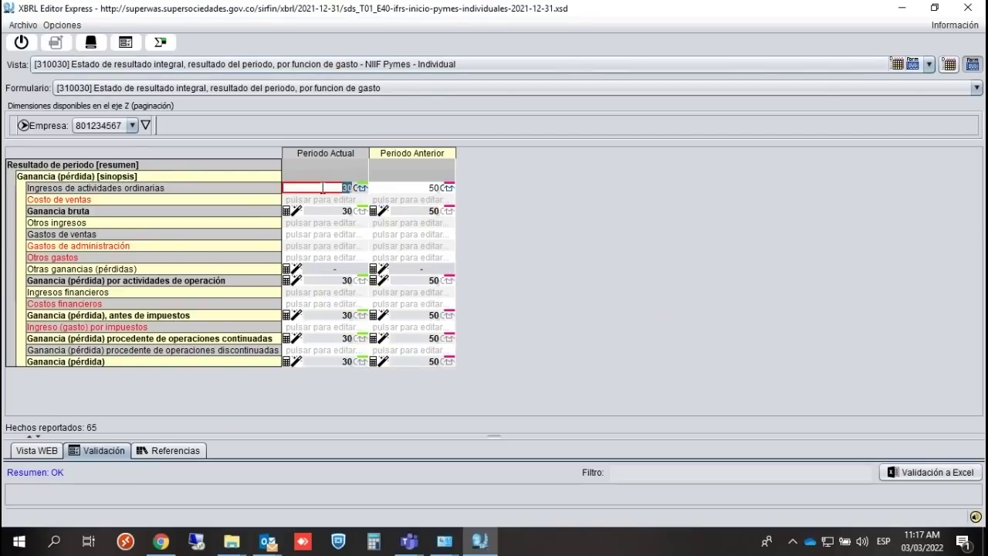
key(Delete)
click(312, 202)
click(419, 187)
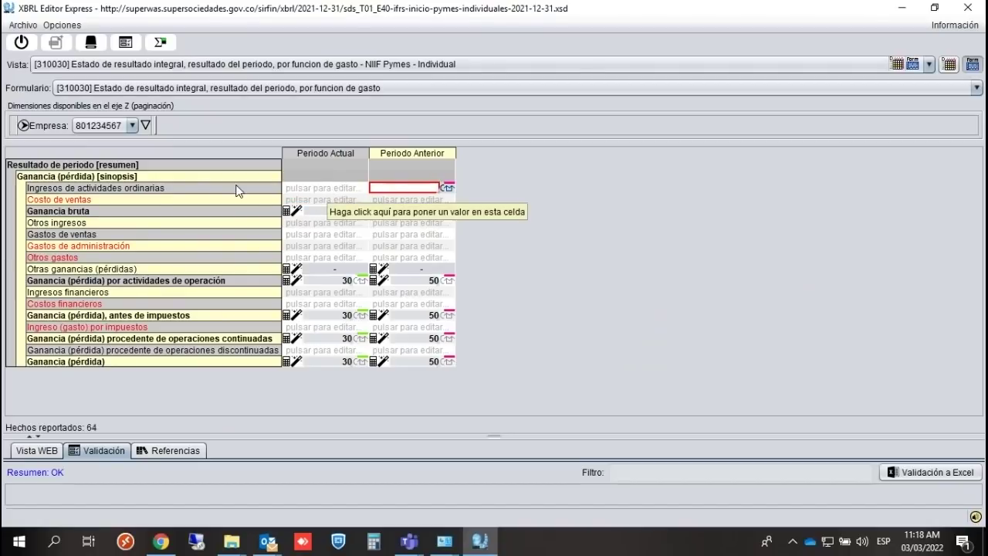
click(306, 189)
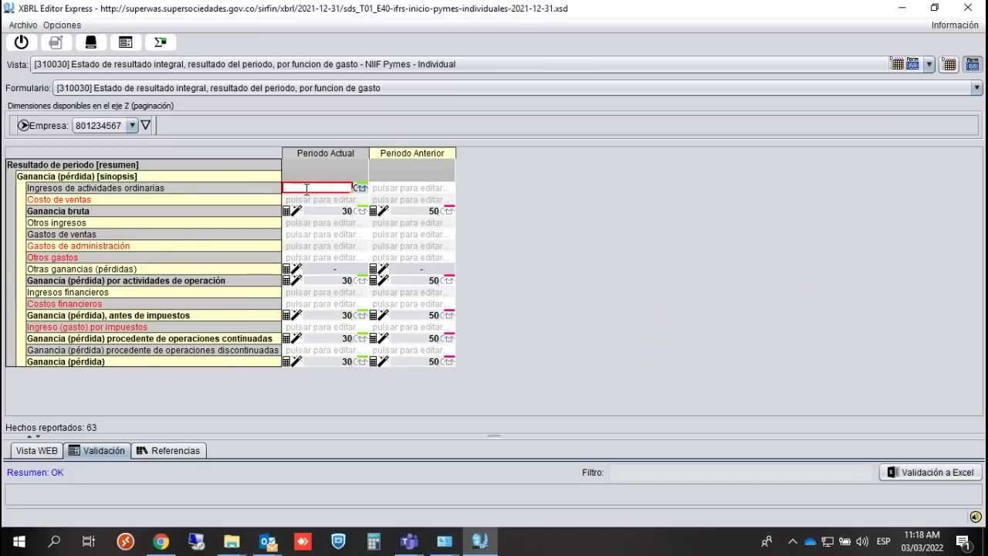
Set Ingresos de actividades ordinarias to 30 for Periodo Actual and 50 for Periodo Anterior.
text(0)
key(BackSpace)
text(30)
click(422, 187)
text(50)
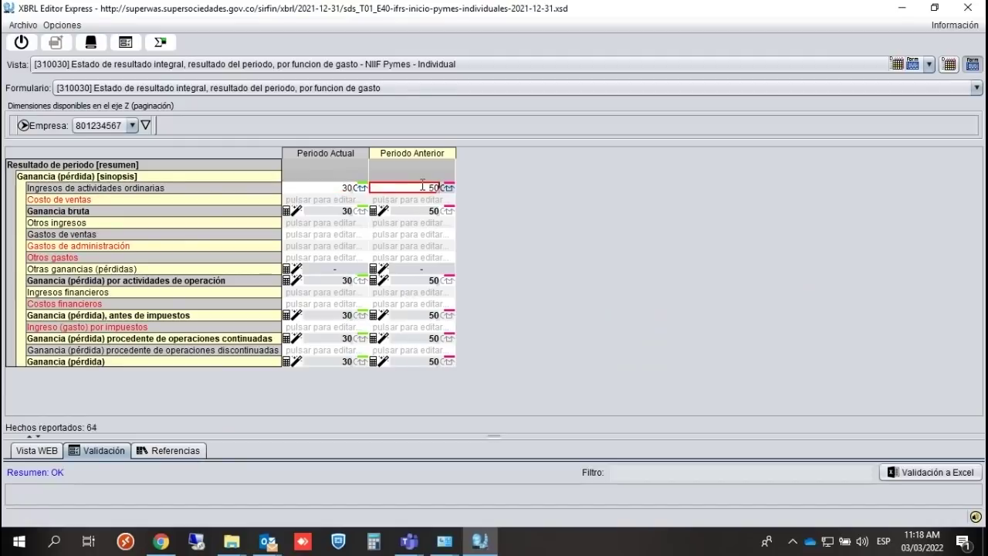
click(333, 201)
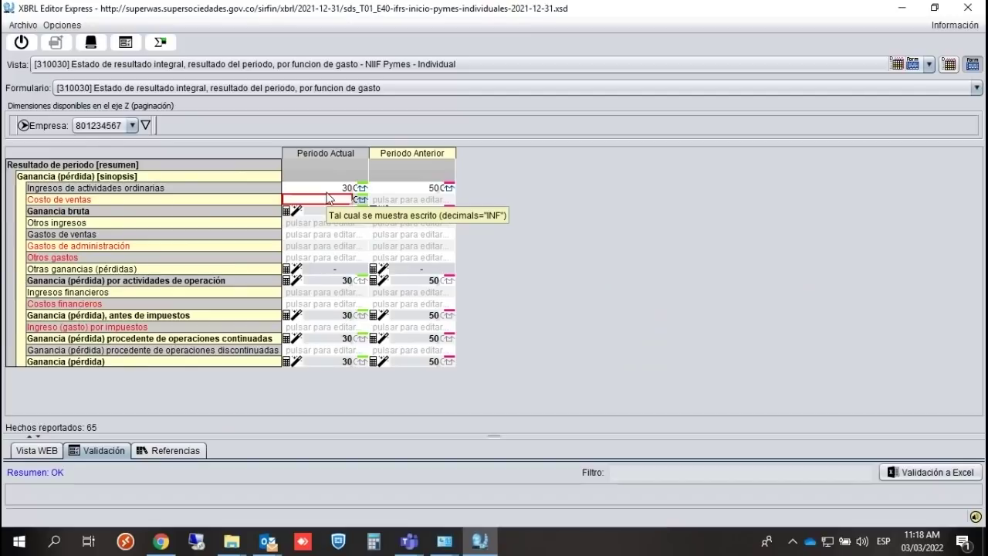
click(326, 188)
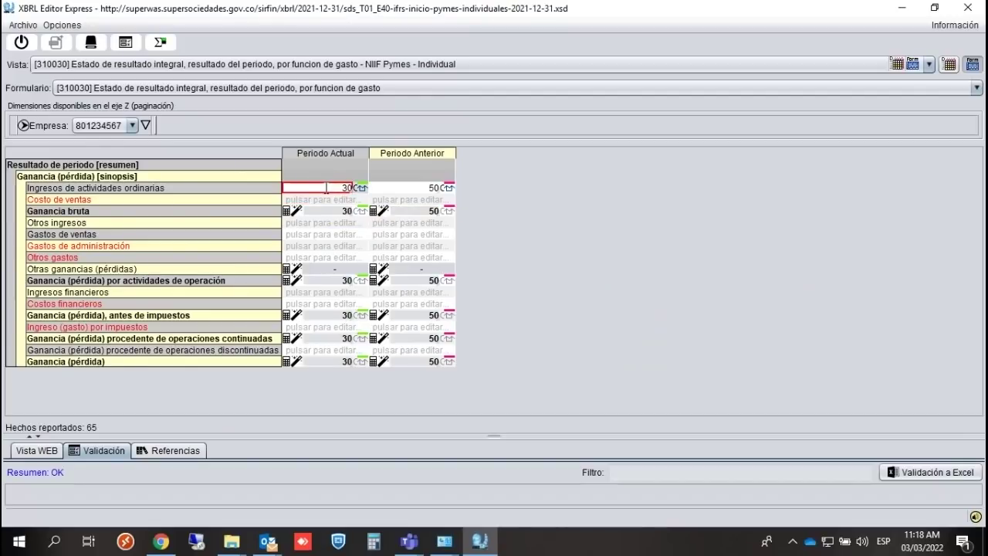
click(409, 188)
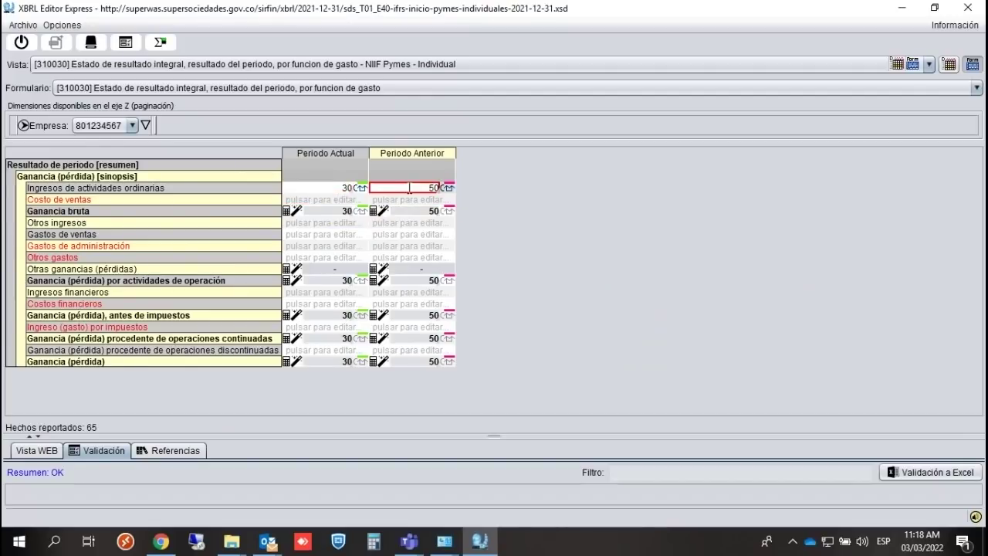
click(321, 188)
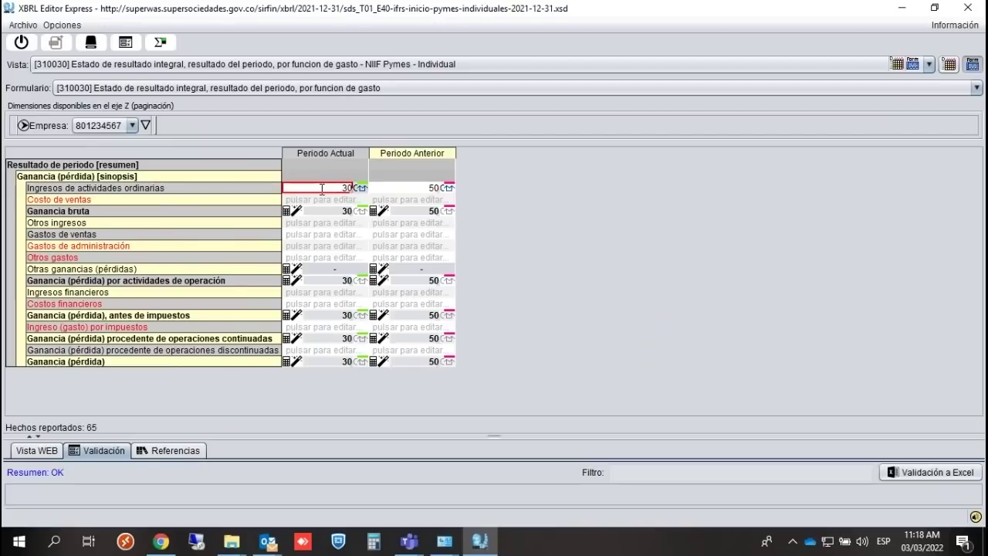
Open the [801800a] Notas - Análisis de Ingresos view and inspect the Saldo cells of its income totals for Periodo Actual.
click(376, 66)
drag(930, 113, 930, 196)
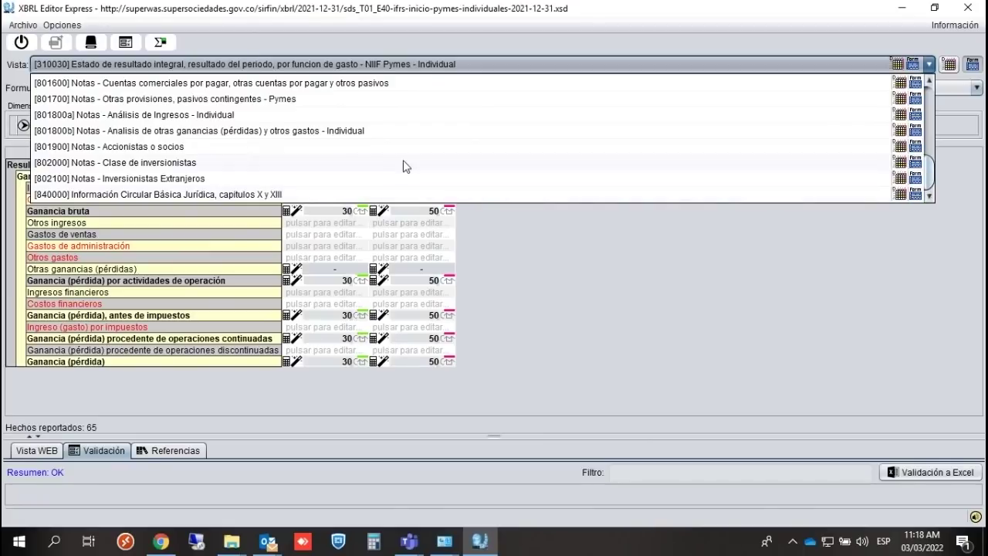
click(150, 115)
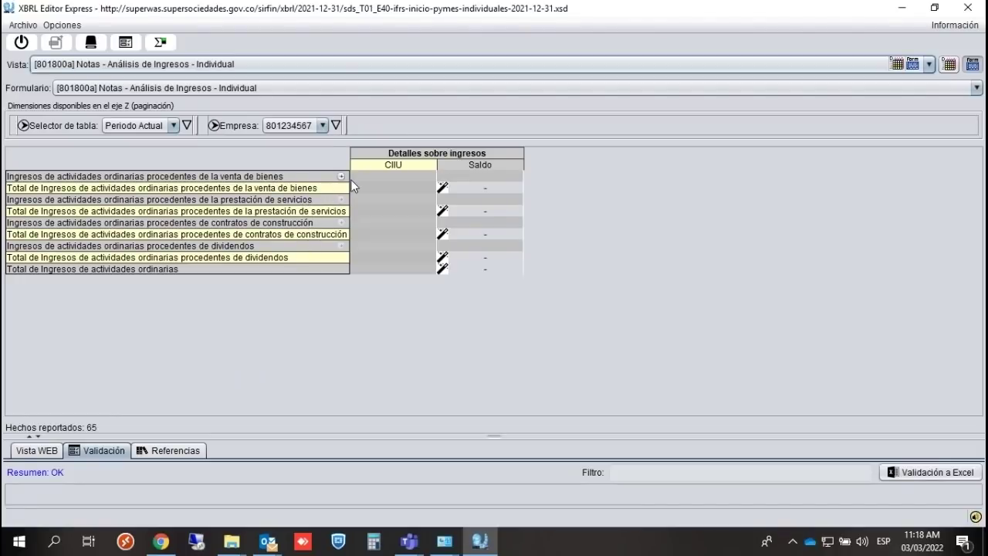
click(445, 186)
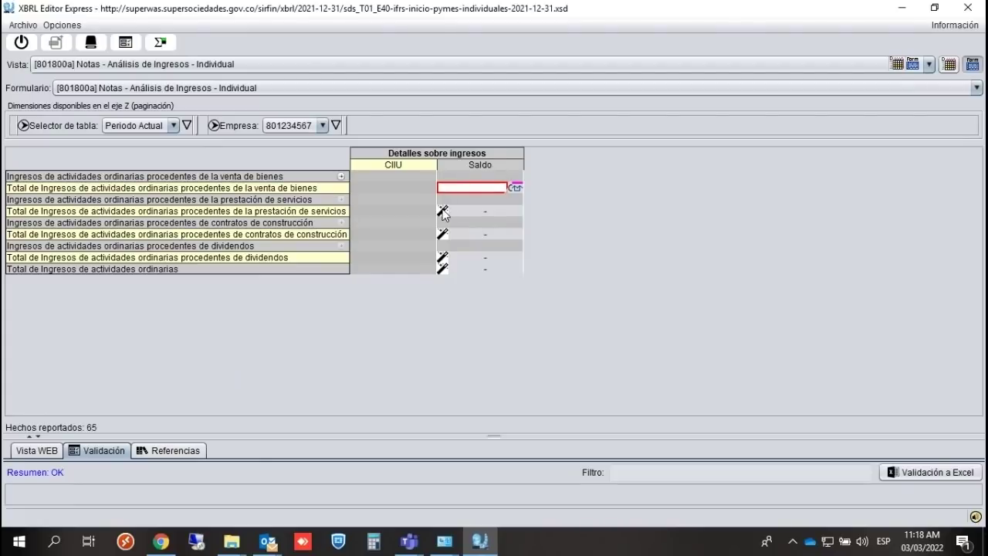
click(443, 210)
click(443, 232)
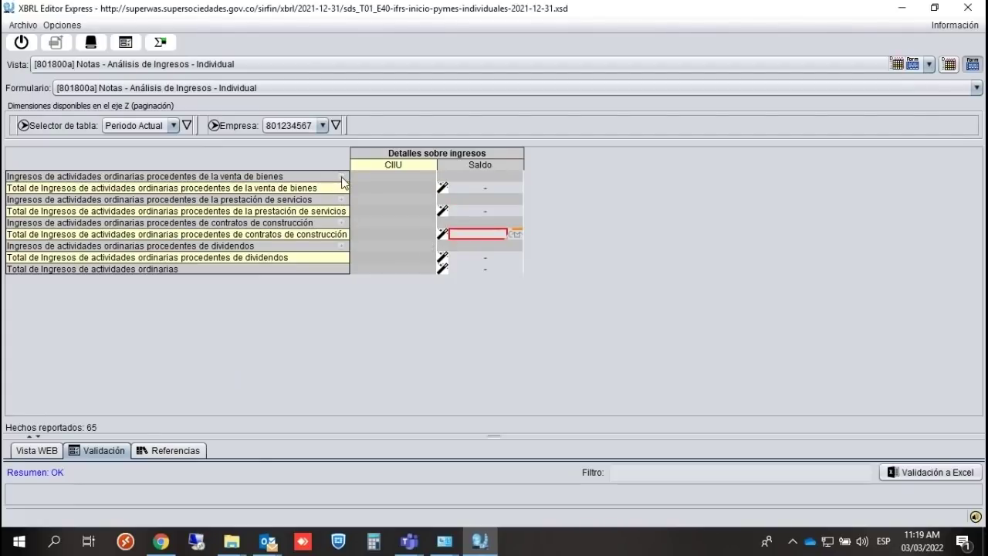
Add an income row for venta de bienes with CIIU A0111 and a Saldo of 30.
click(340, 177)
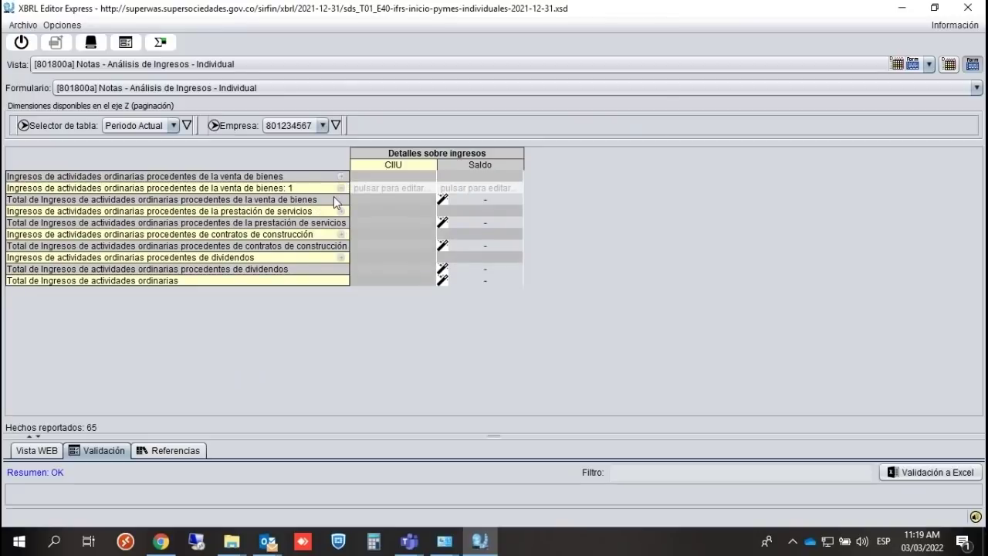
click(375, 189)
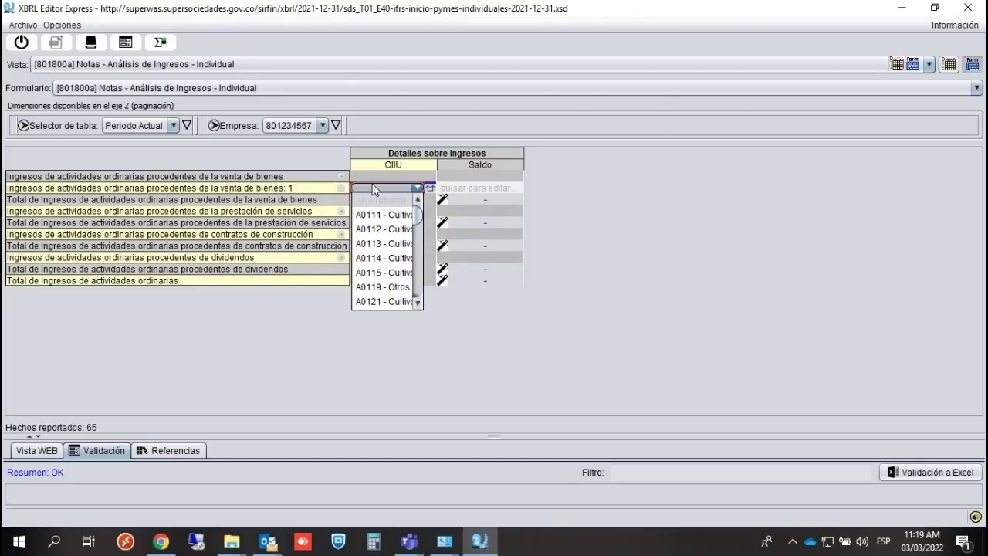
click(372, 213)
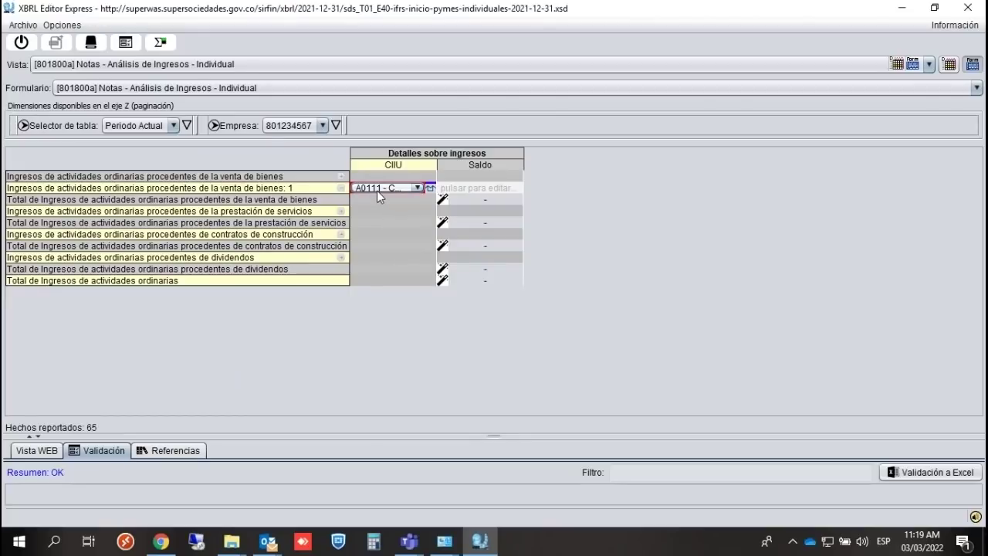
click(459, 187)
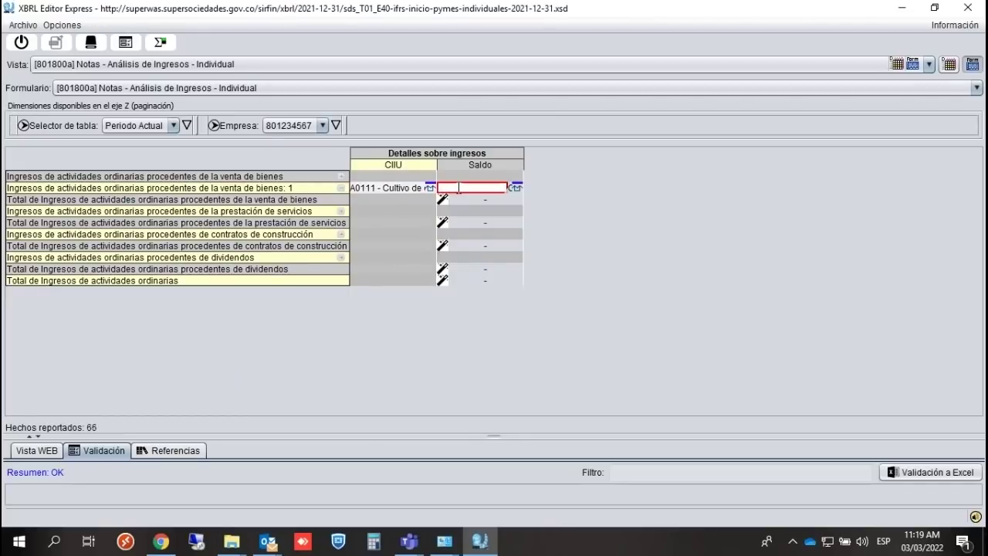
text(30)
key(Return)
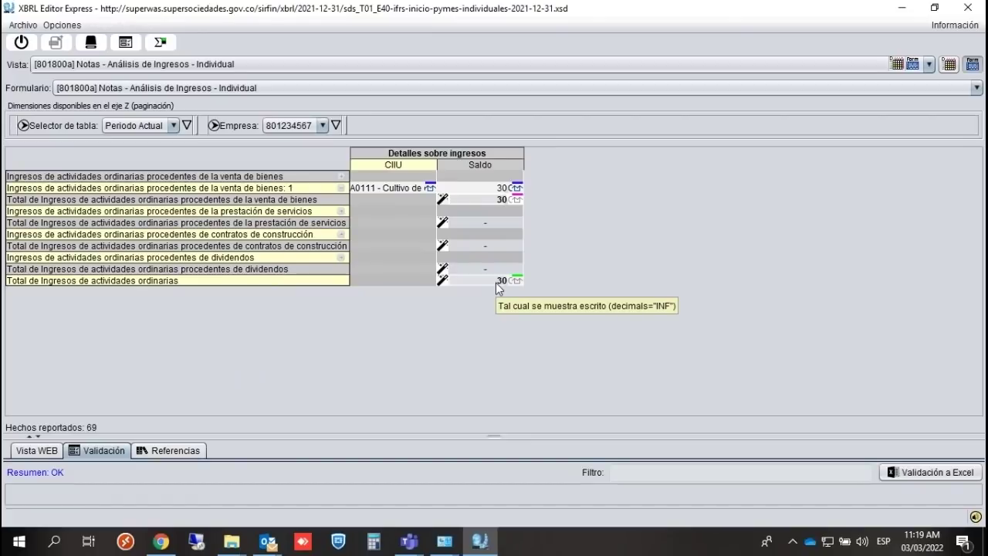
Return to the [310030] Estado de resultado integral view to compare Ingresos de actividades ordinarias with the income note.
click(390, 65)
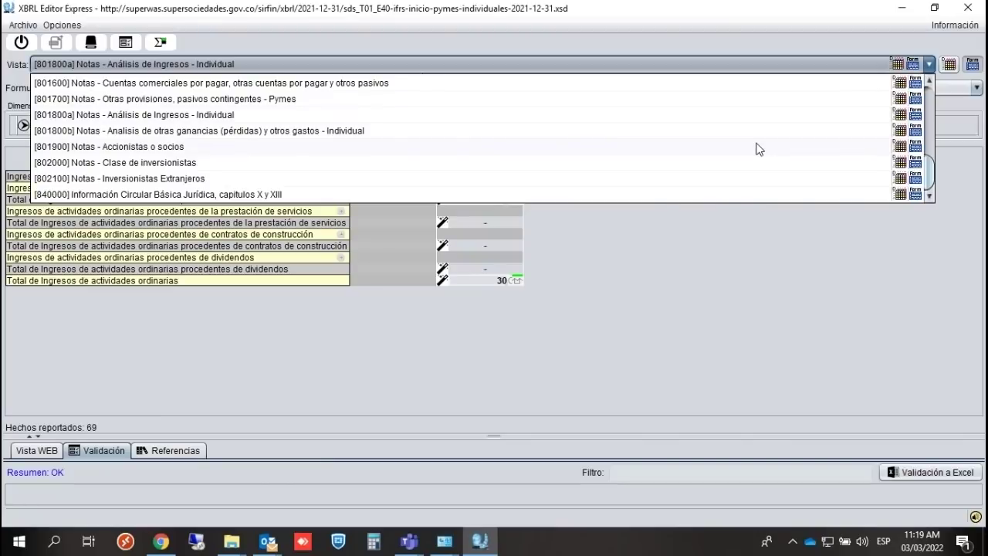
drag(934, 174, 931, 88)
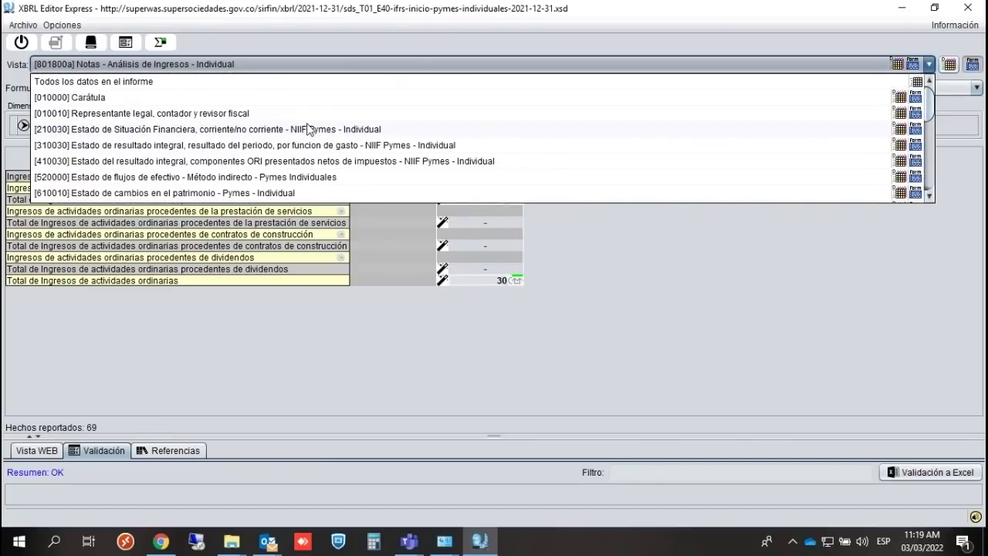
click(139, 145)
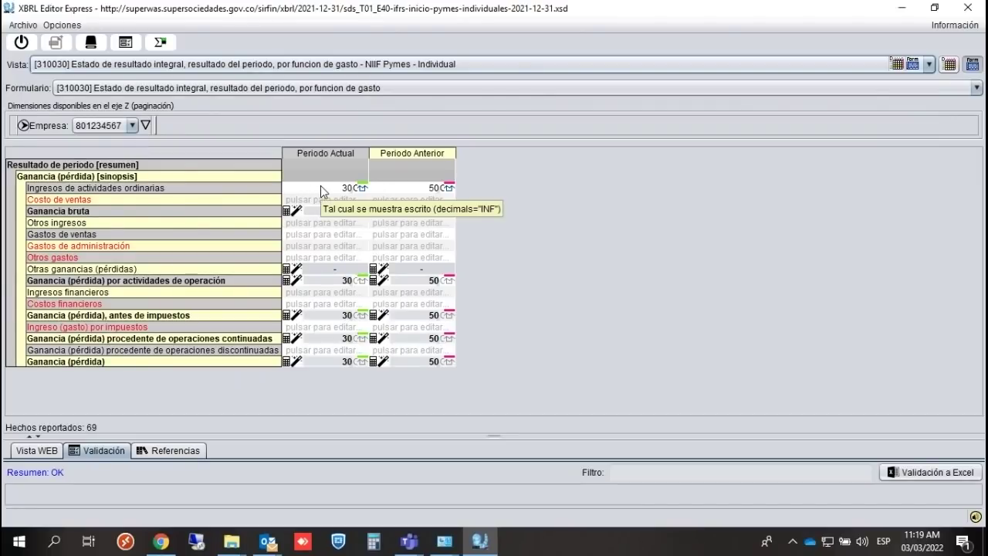
Open the [520000] Estado de flujos de efectivo view and review its lines from Ganancia (pérdida) to the period-end cash.
click(309, 65)
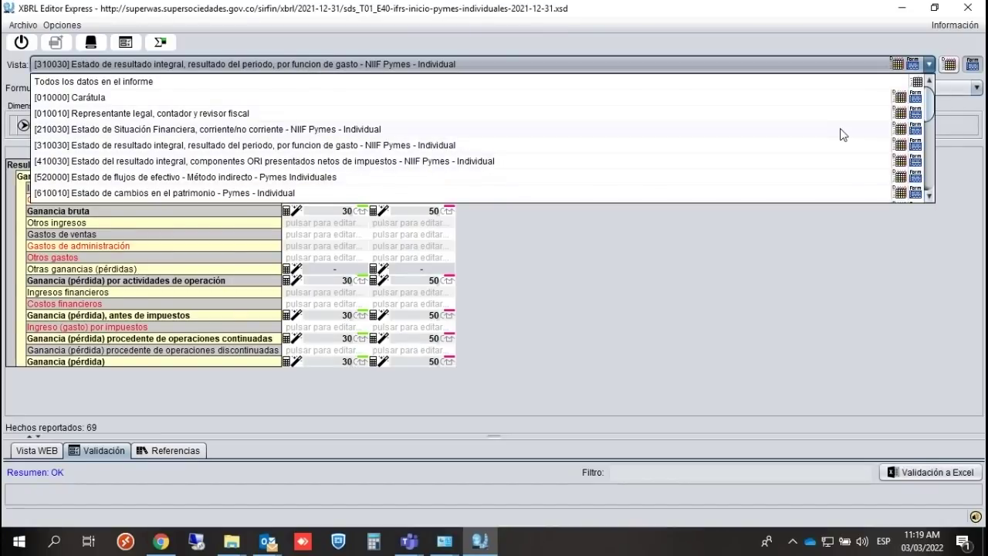
click(929, 197)
click(929, 197)
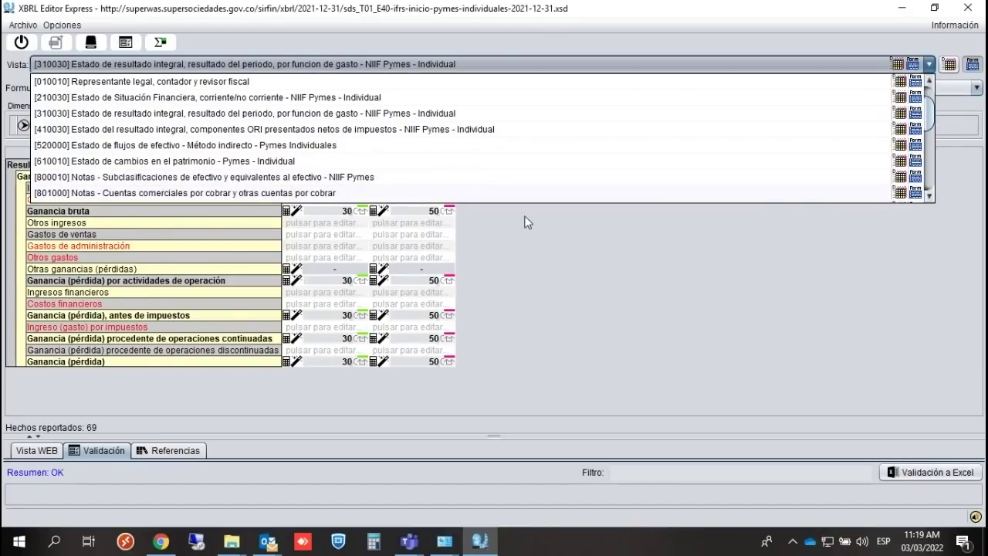
click(248, 183)
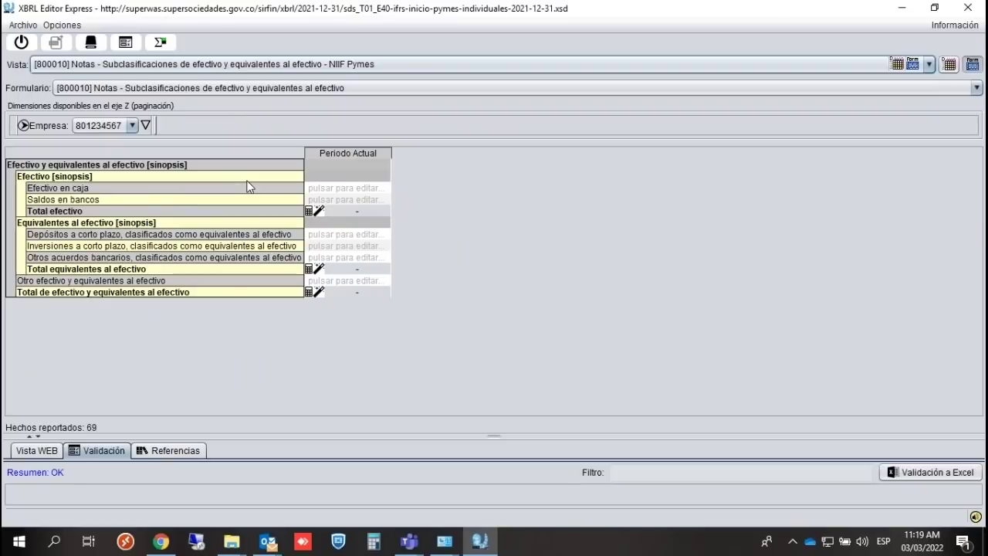
click(249, 64)
click(228, 145)
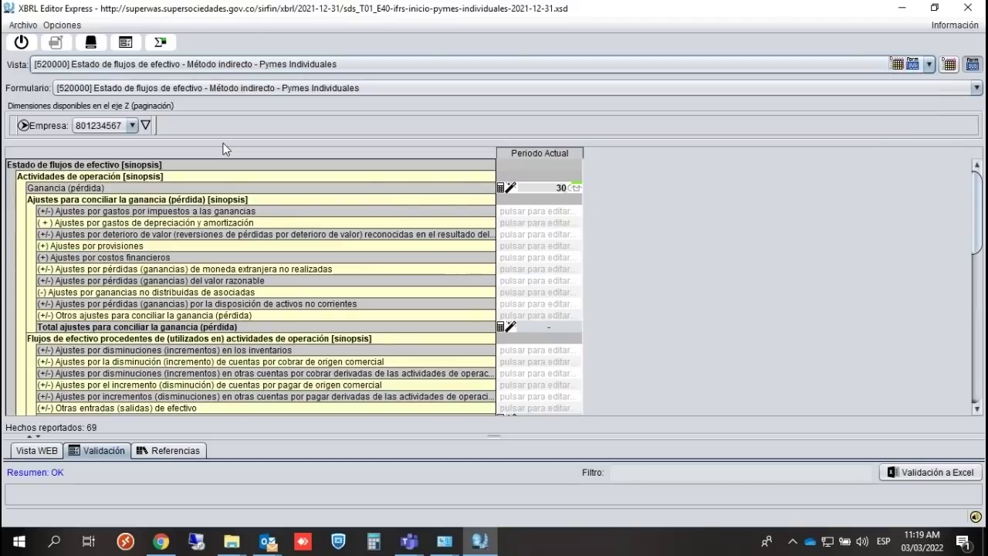
scroll(976, 199, down, 3)
scroll(976, 200, up, 3)
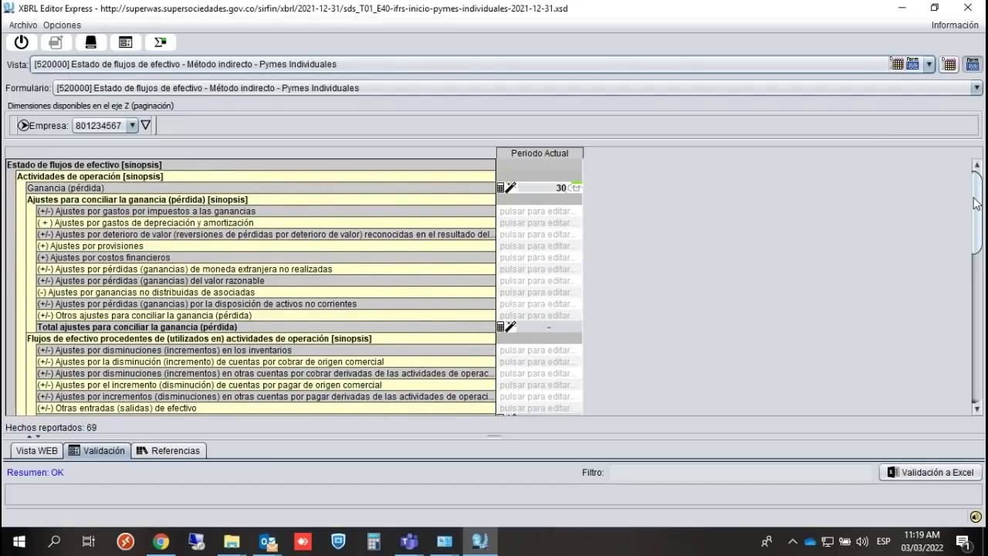
scroll(976, 202, down, 10)
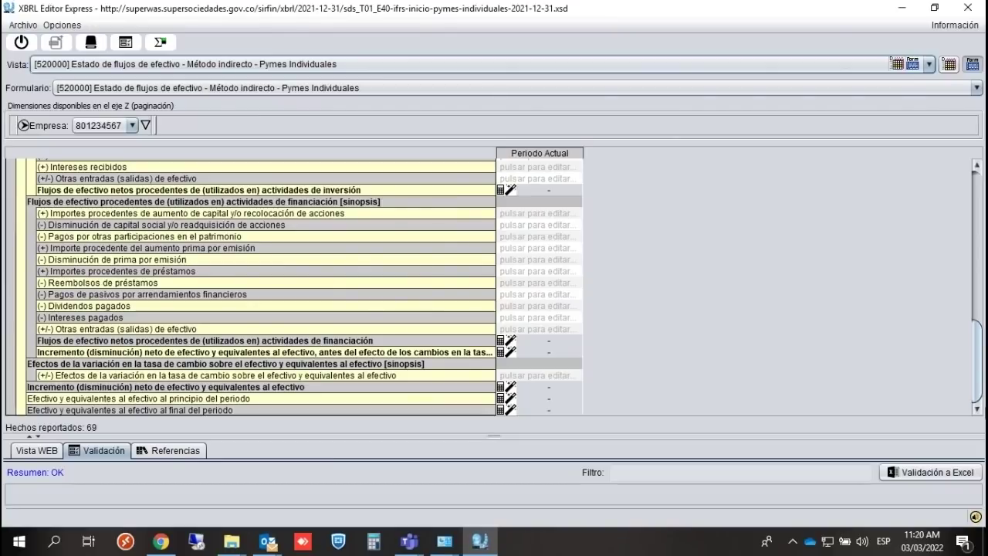
click(510, 387)
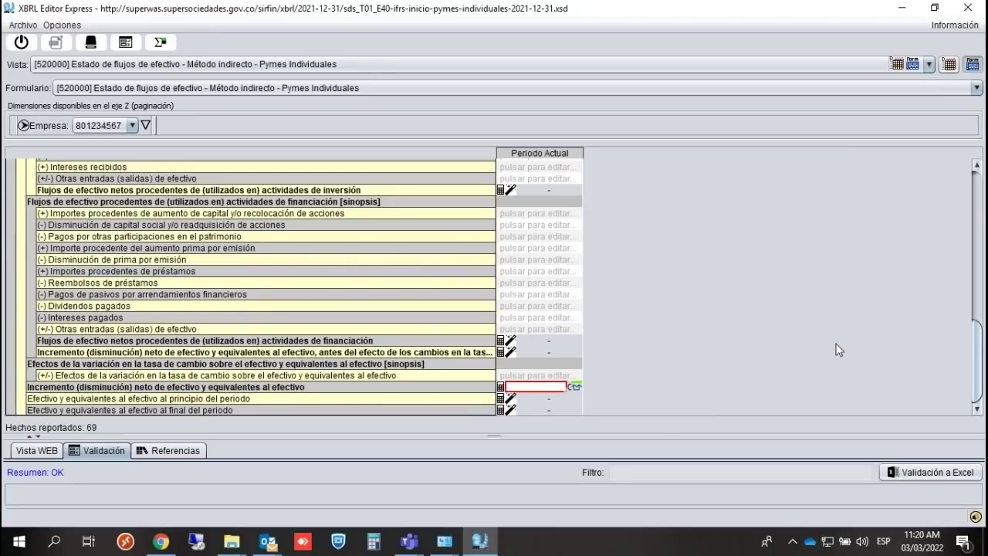
drag(980, 345, 977, 194)
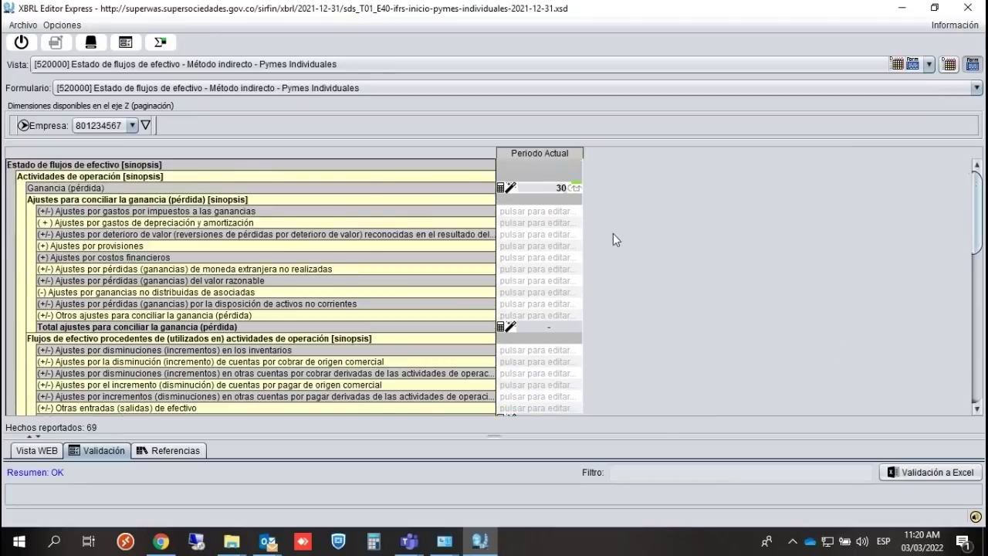
Inspect the (+/-) adjustment cells under Actividades de operación in the cash flow statement.
click(535, 210)
click(531, 233)
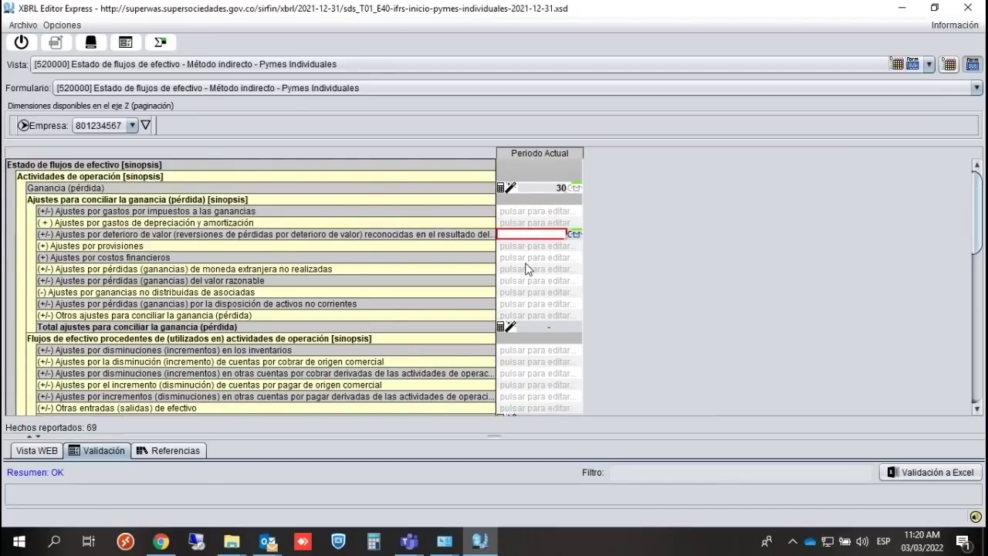
click(529, 269)
click(528, 315)
click(527, 384)
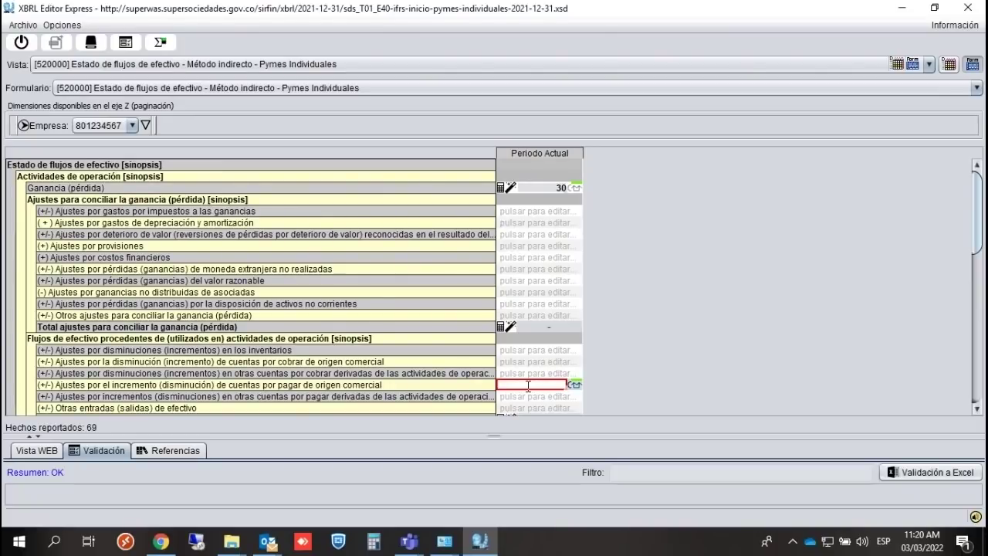
Set Ajustes por gastos por impuestos a las ganancias to -1 for Periodo Actual.
click(519, 211)
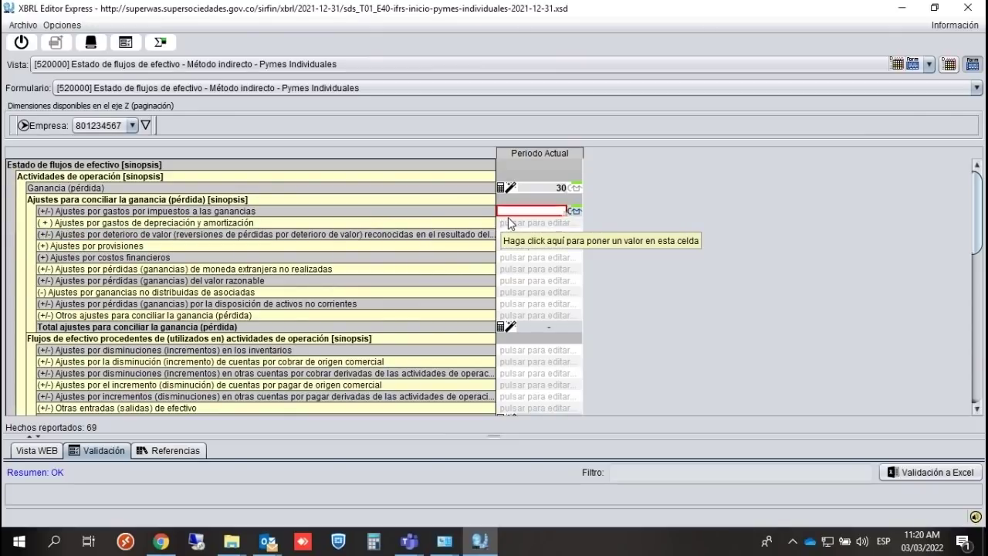
text(-5)
click(527, 221)
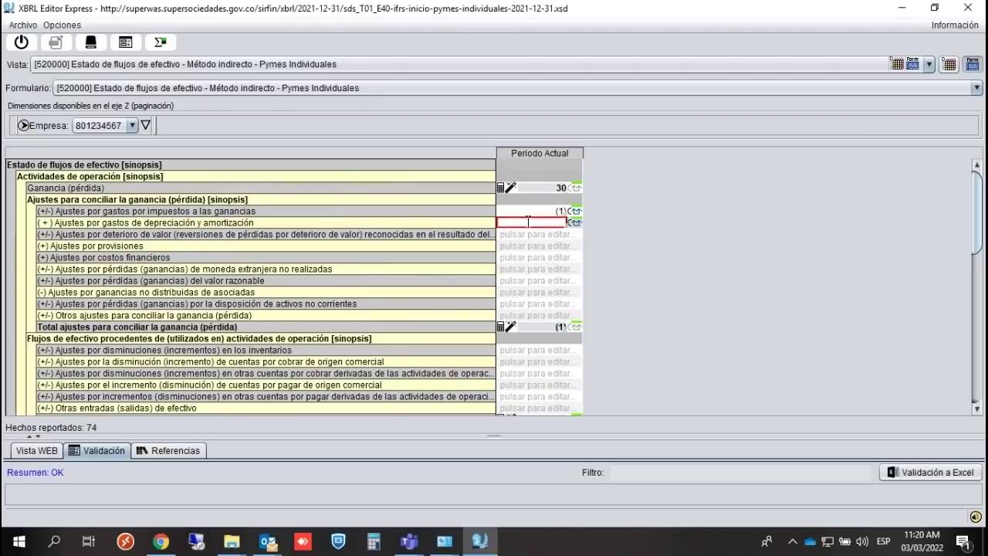
Replace the Periodo Actual value of Ajustes por gastos por impuestos a las ganancias with 1.
click(538, 210)
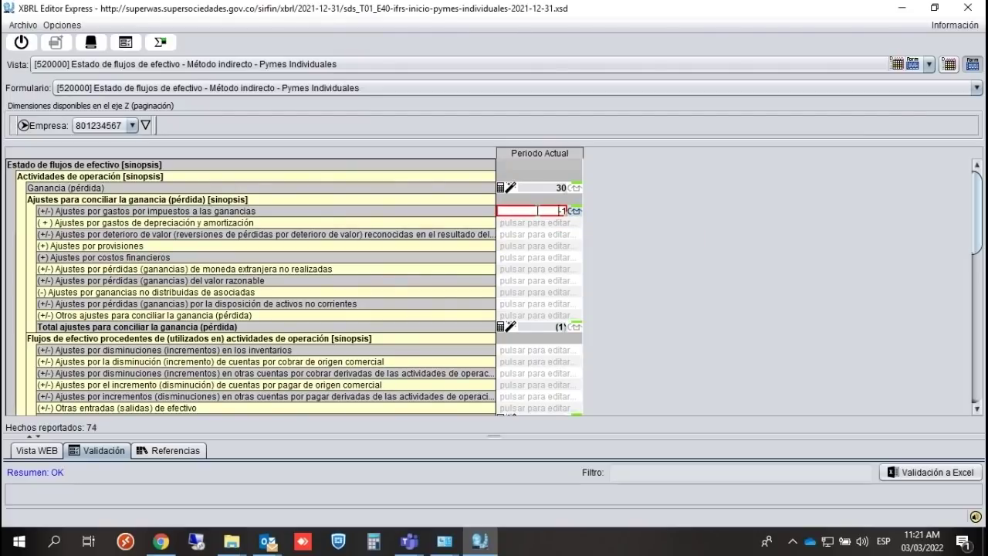
key(Delete)
key(shift+End)
key(Delete)
text(1)
click(538, 221)
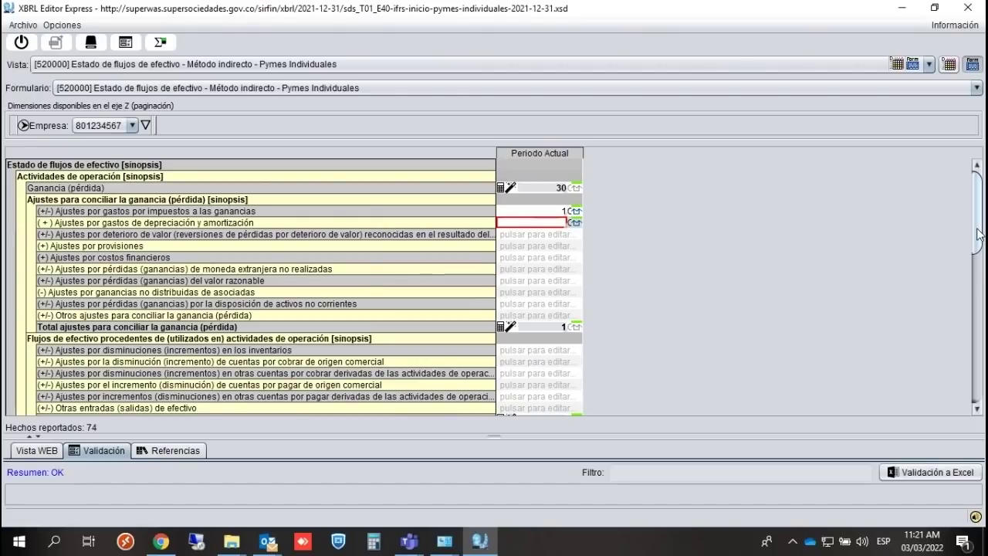
Under investing activities, enter 5 for Otros pagos para adquirir patrimonio and 5 for Otros cobros por la venta de participaciones en negocios conjuntos.
drag(978, 234, 978, 270)
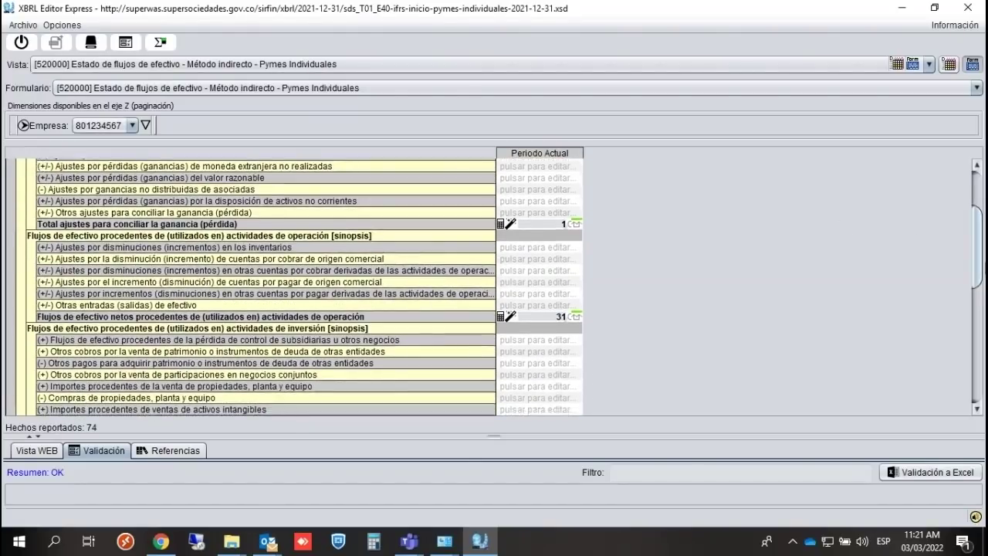
click(516, 363)
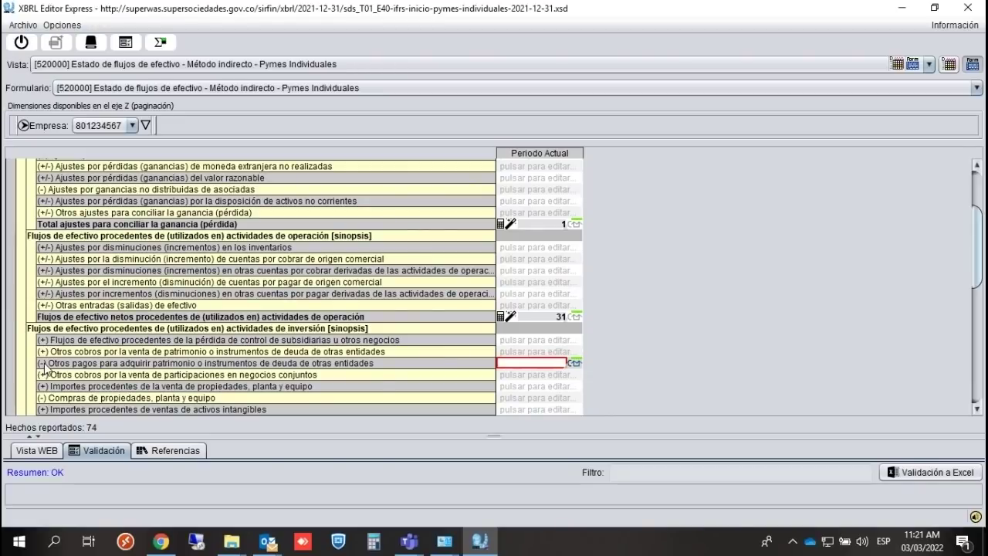
text(5)
double_click(524, 375)
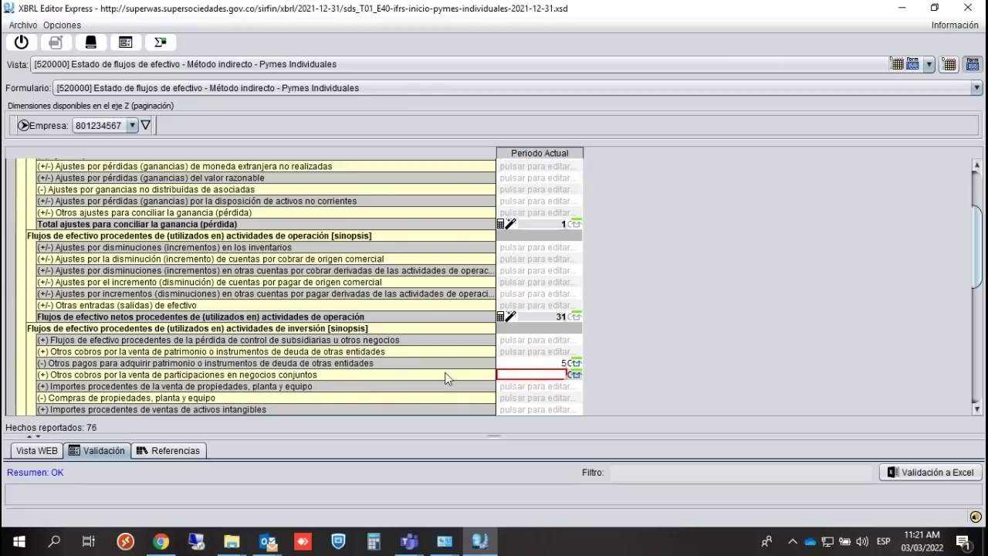
text(5)
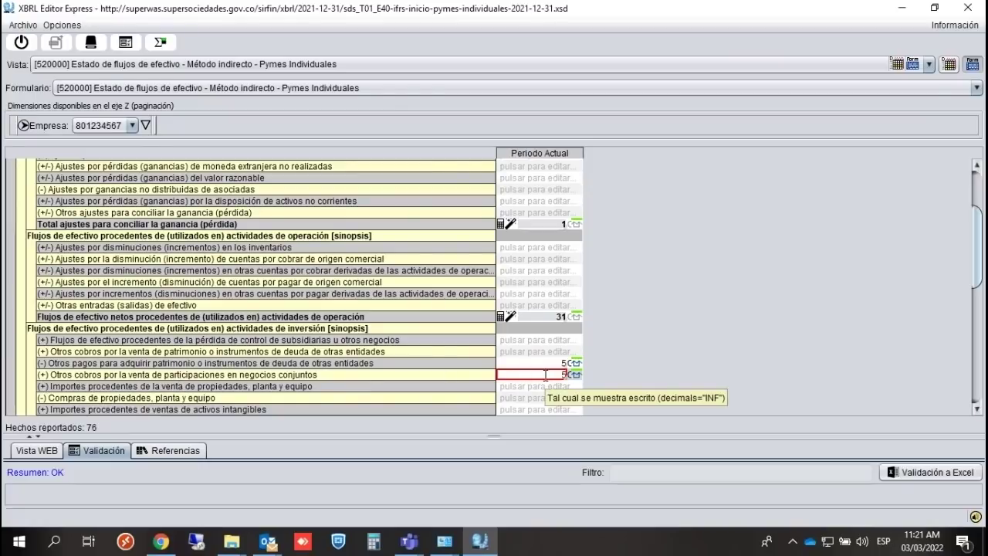
Open the [800010] Notas - Subclasificaciones de efectivo y equivalentes al efectivo view.
click(540, 384)
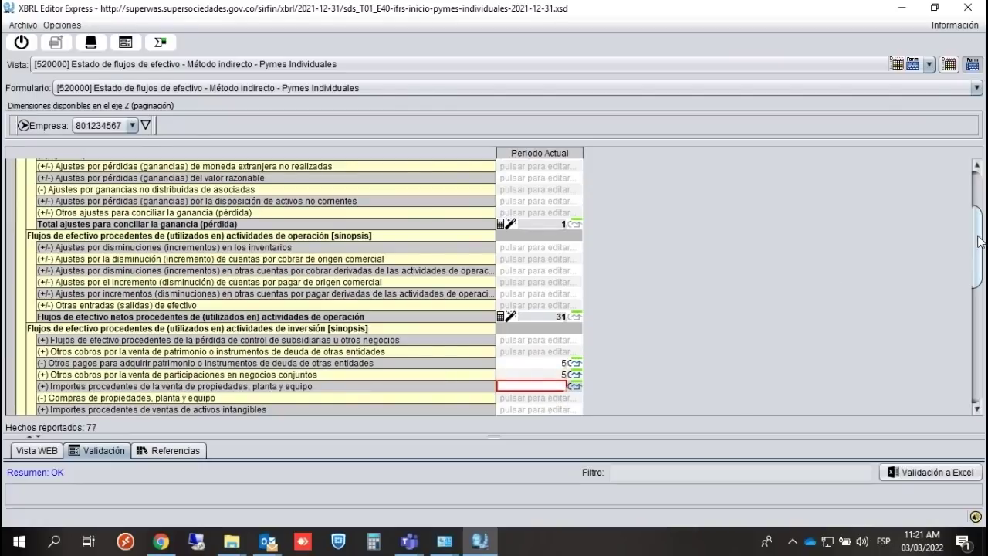
scroll(976, 241, up, 3)
click(532, 212)
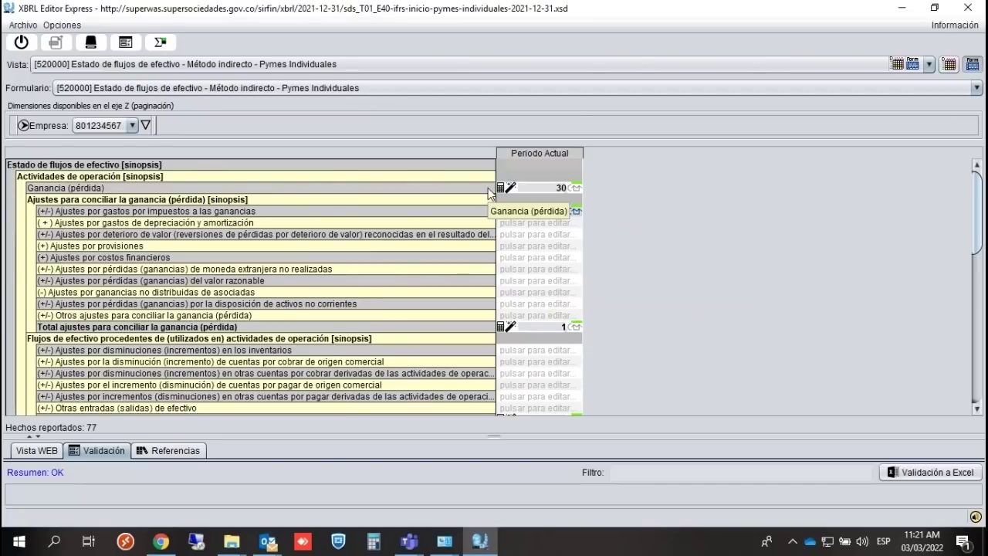
click(409, 67)
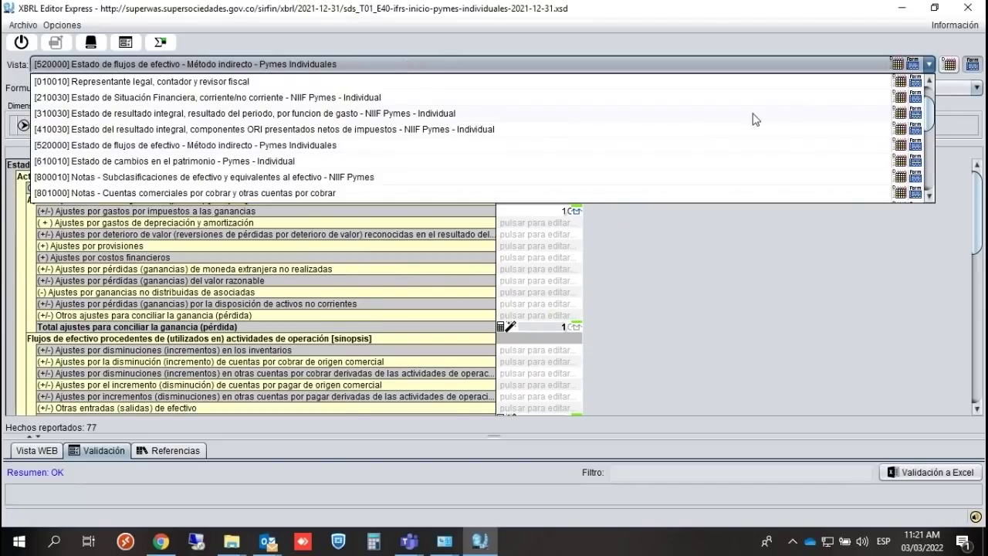
scroll(930, 108, up, 1)
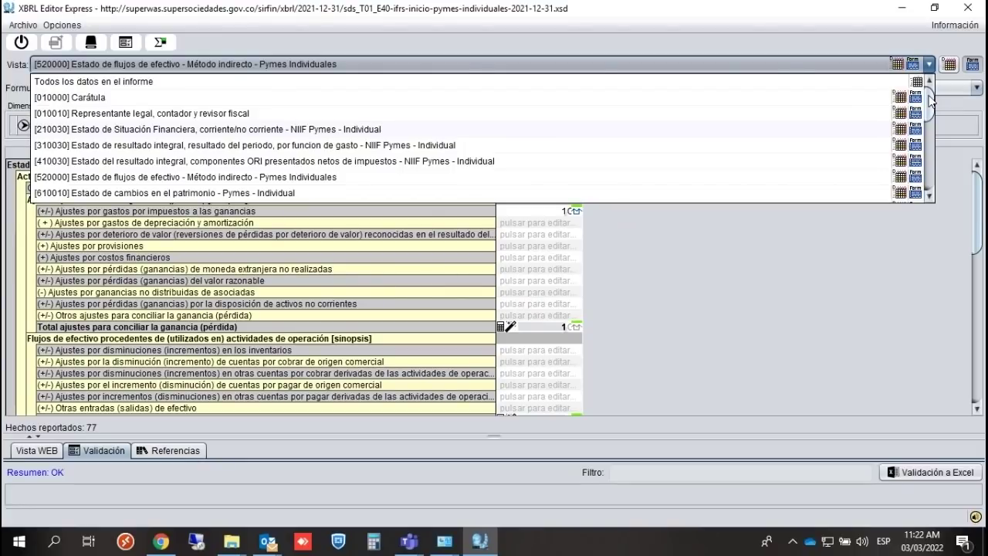
drag(930, 100, 932, 137)
click(202, 109)
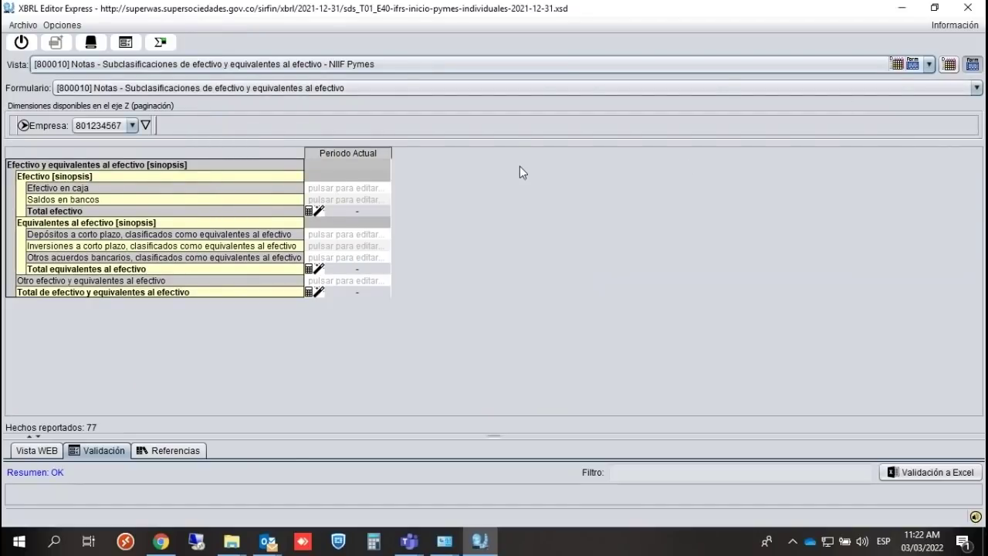
Show the cash note in table mode for 2020-dic-31 and enter 100 for Efectivo en caja.
click(949, 65)
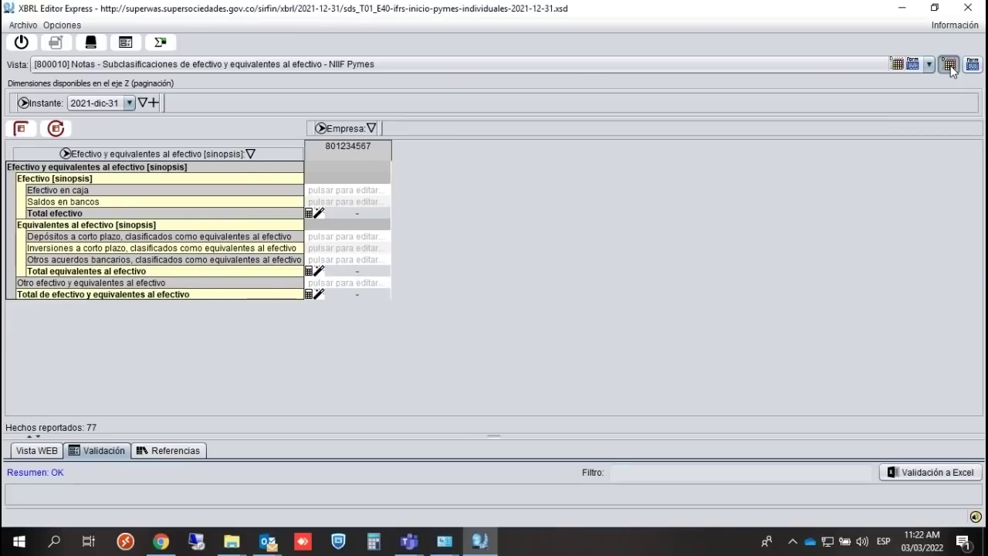
click(131, 103)
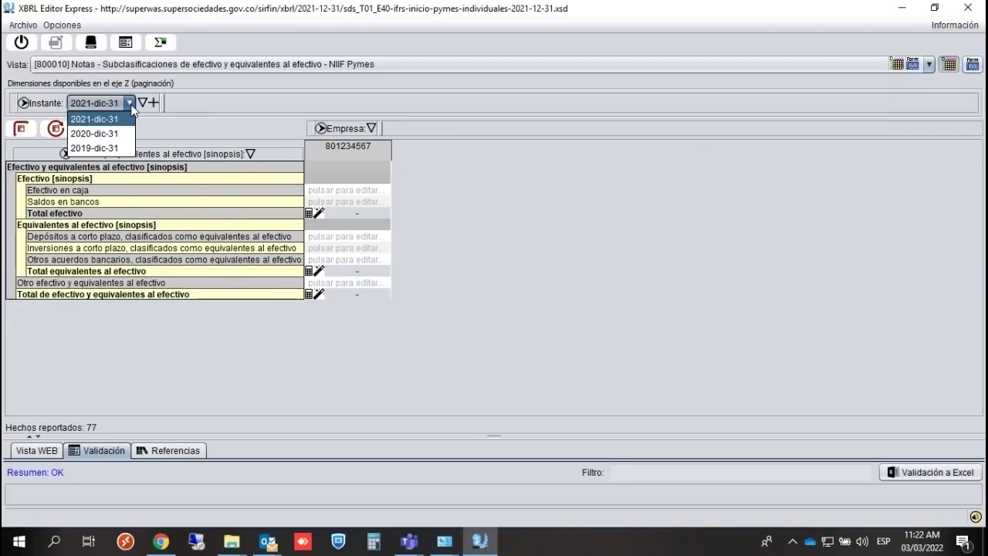
click(98, 133)
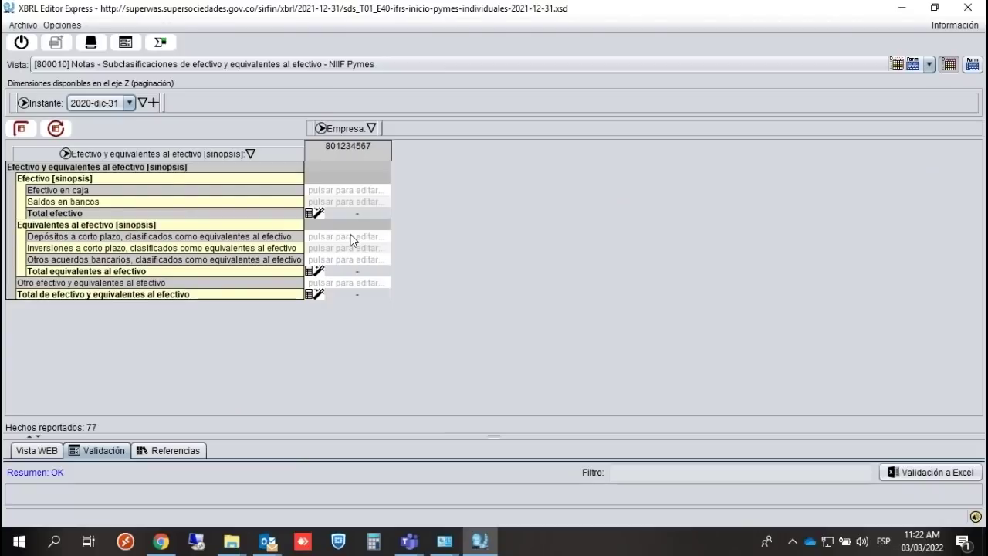
click(341, 192)
text(1000)
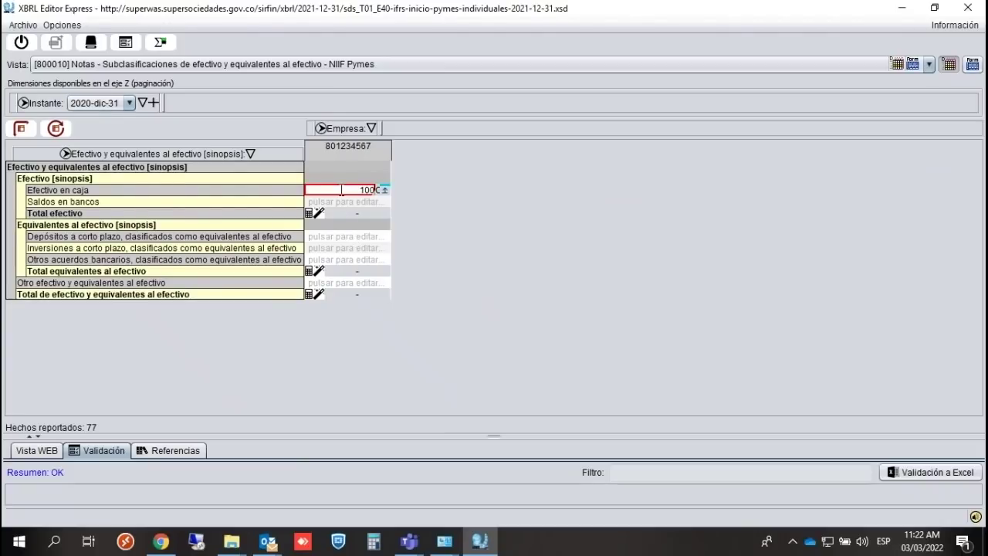
click(346, 237)
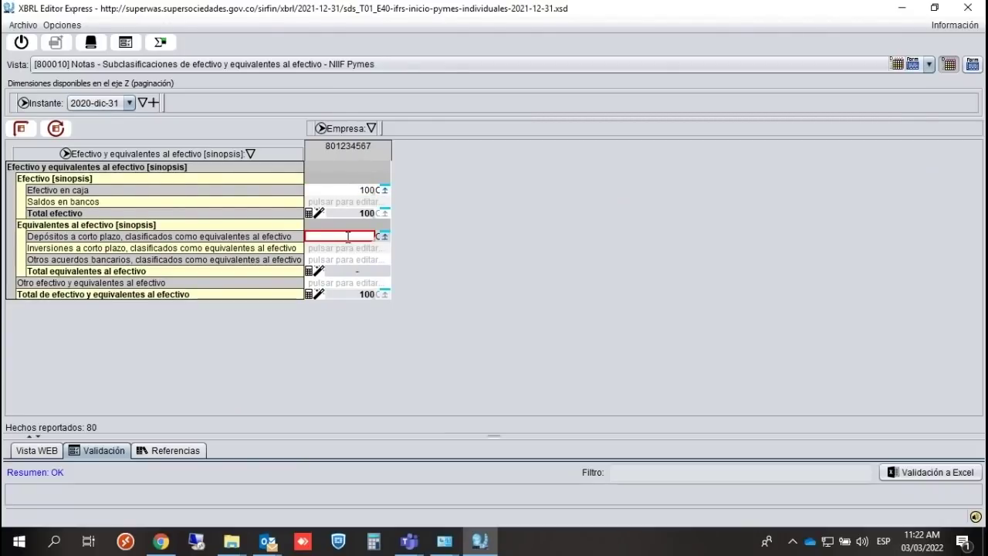
Clear the 2020-dic-31 values of Efectivo en caja, Total efectivo and Total de efectivo y equivalentes al efectivo.
click(348, 189)
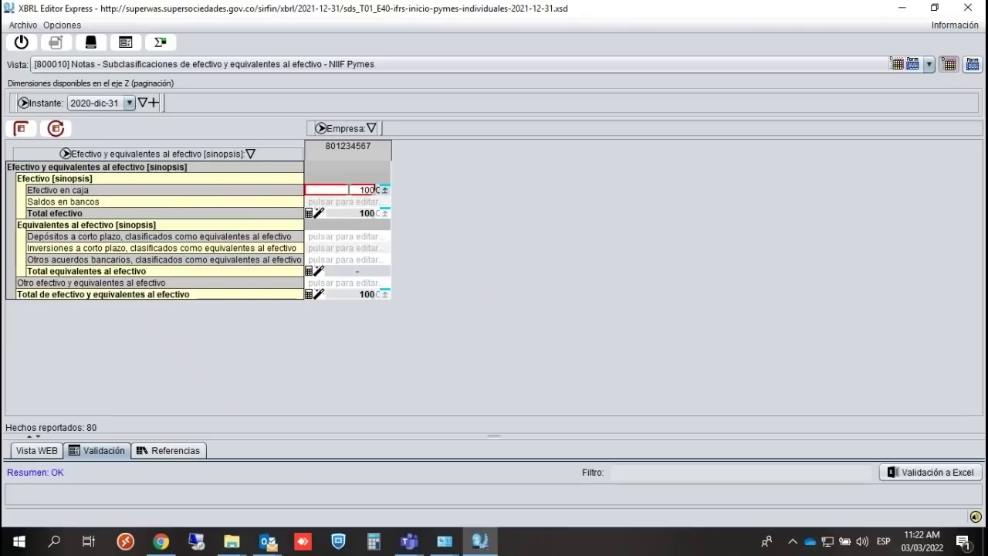
key(BackSpace)
click(317, 213)
key(BackSpace)
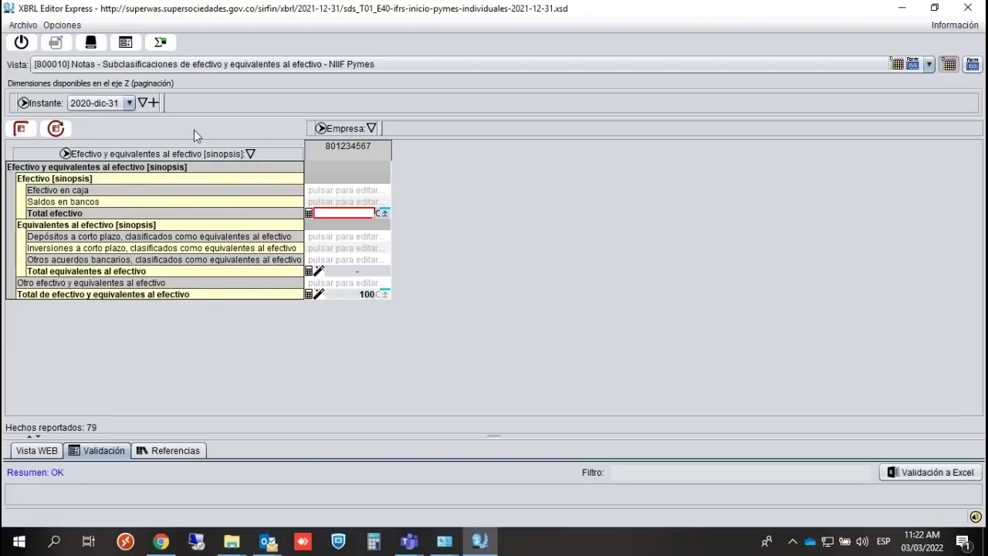
click(319, 296)
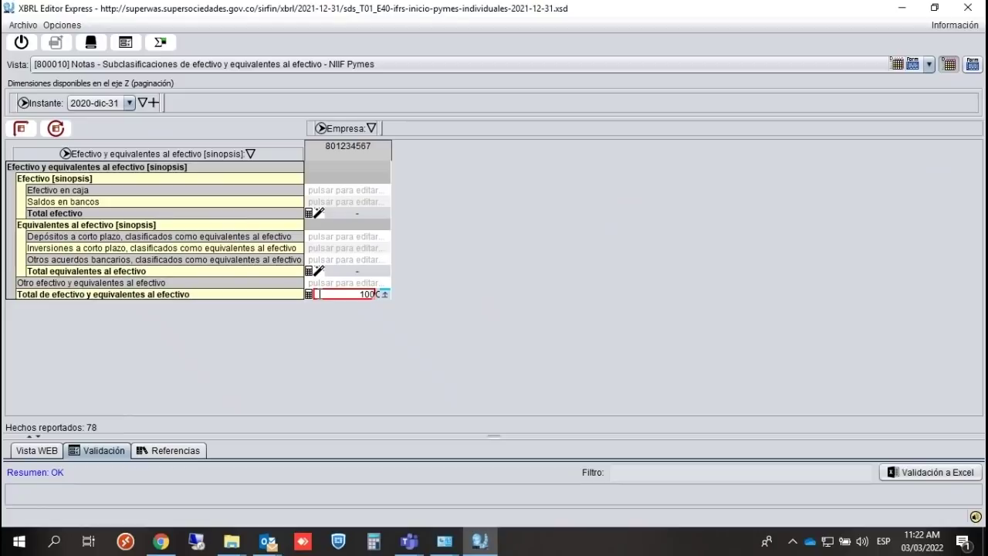
key(BackSpace)
click(335, 247)
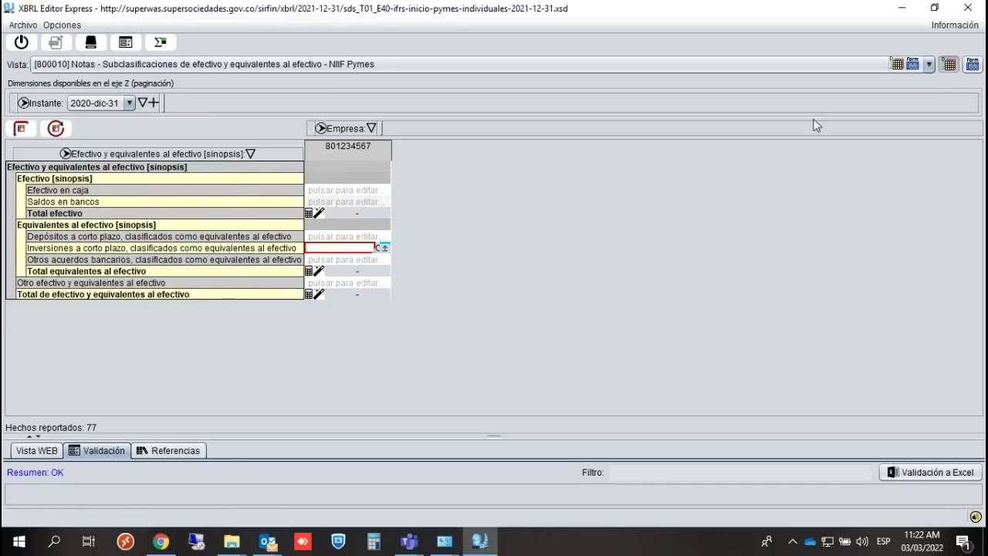
In form mode of [210030] Estado de Situación Financiera, enter 100 for Efectivo y equivalentes al efectivo under Periodo Anterior.
click(972, 66)
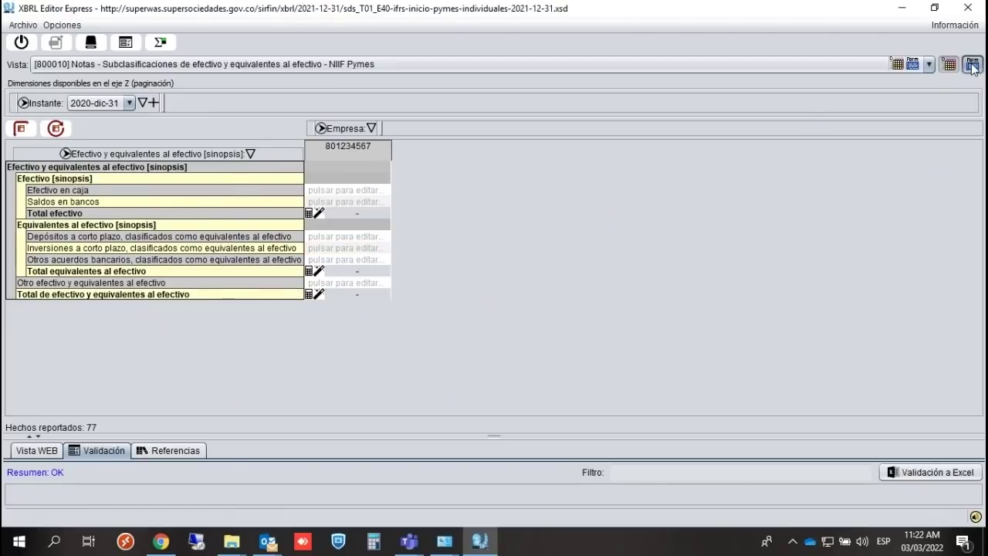
click(309, 64)
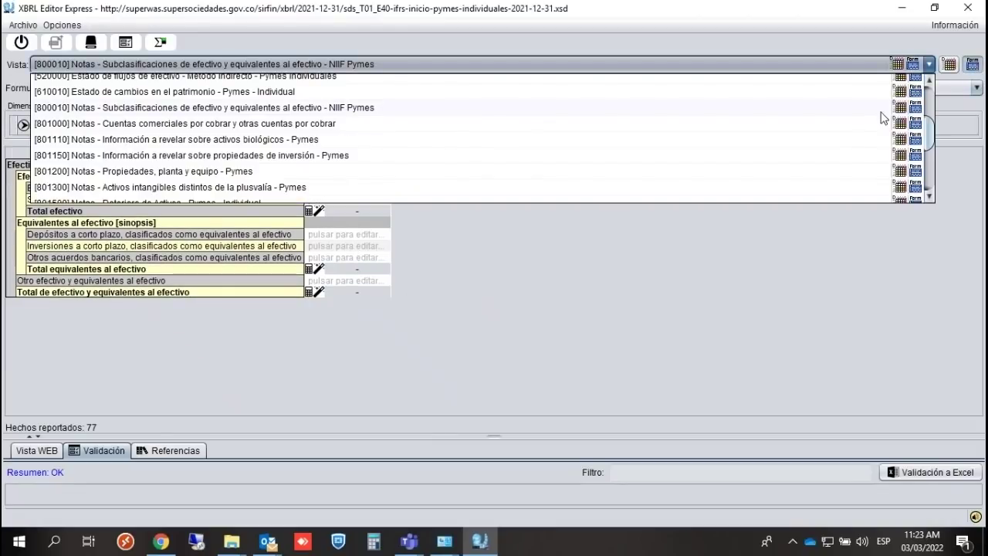
drag(926, 137, 926, 99)
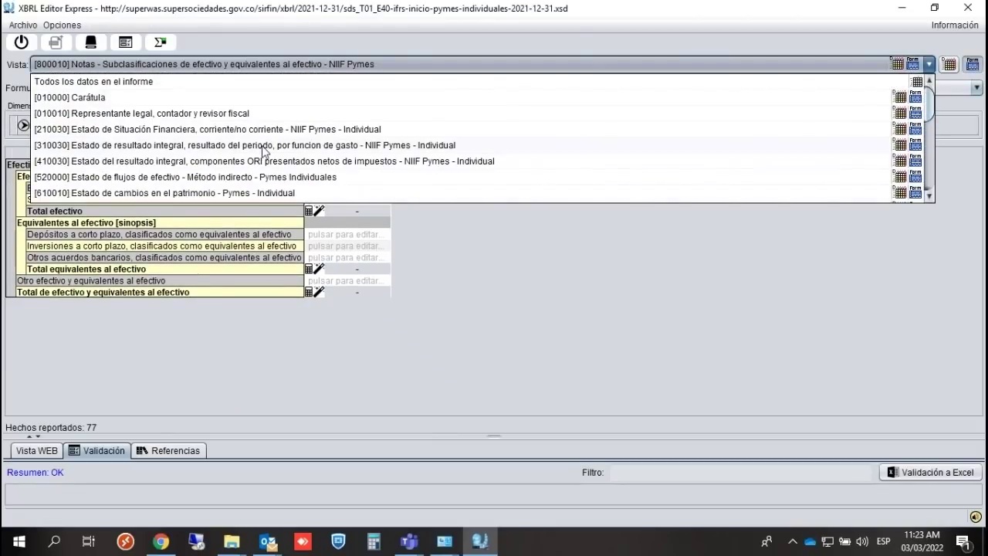
click(241, 129)
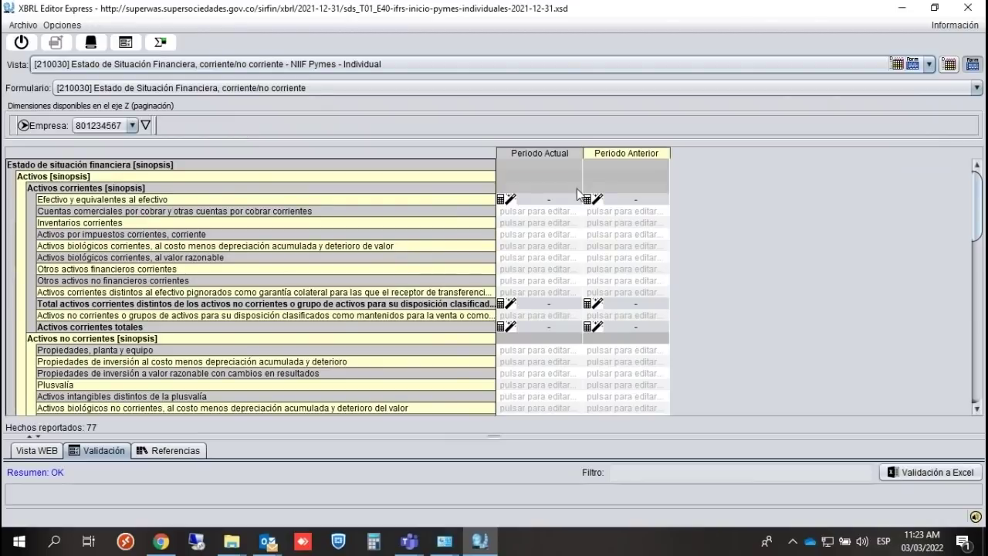
click(600, 200)
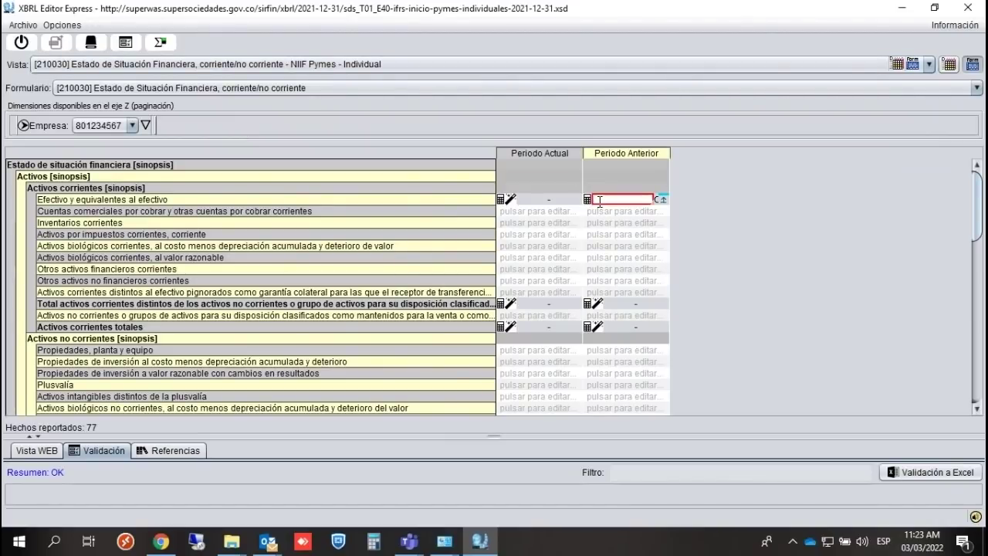
text(100)
click(612, 211)
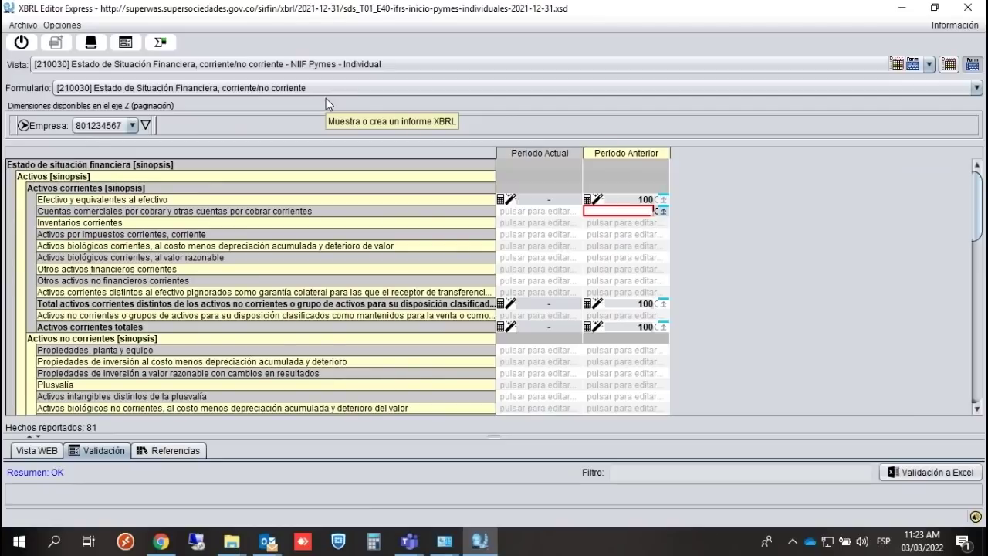
Set up an Excel export of several views with tables only, leaving out dimensions, and rename the sheets automatically.
click(23, 26)
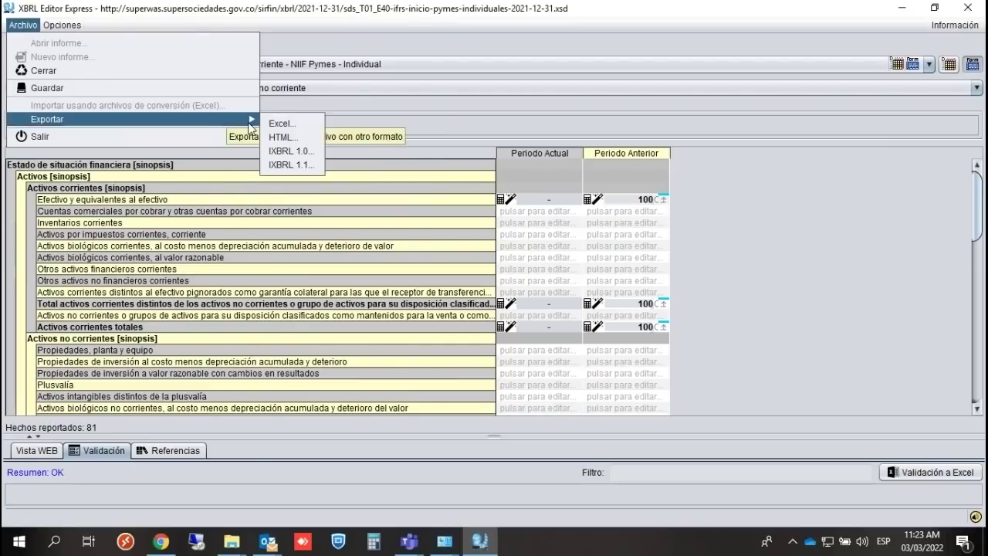
click(276, 121)
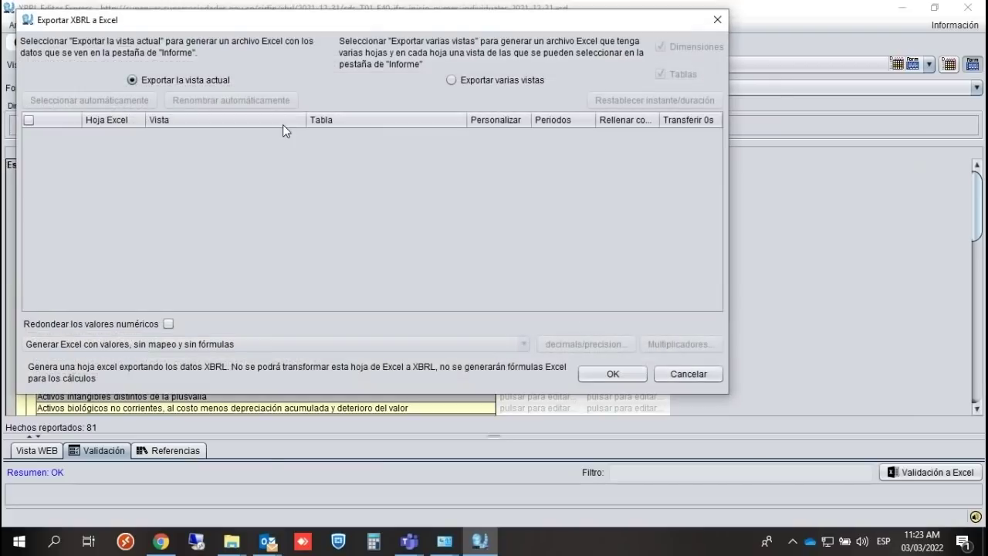
click(451, 79)
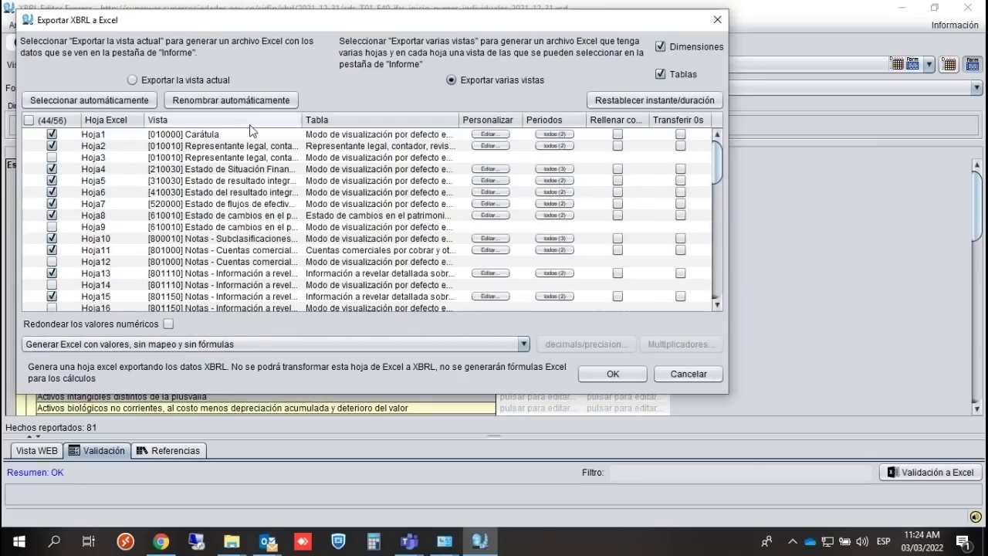
click(202, 105)
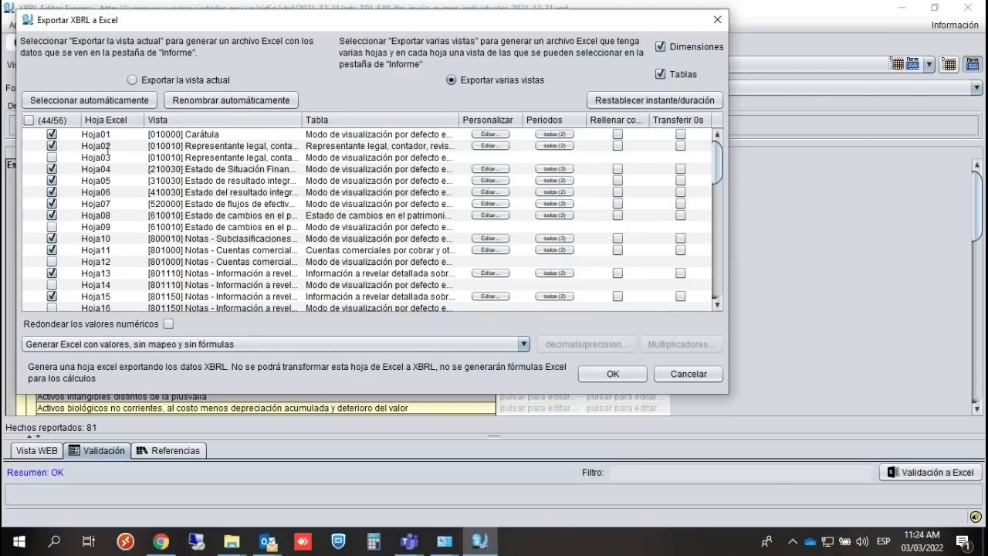
click(663, 50)
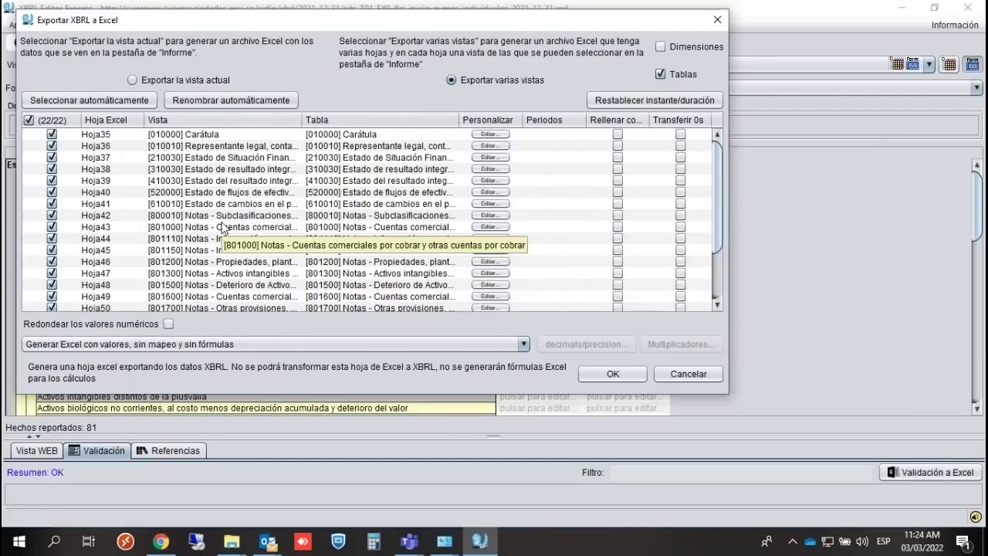
click(227, 102)
Export to Excel with values, mapping and formulas respecting the XBRL signs, keeping the proposed .xlsx, .xbrlt and .xml file names.
click(524, 344)
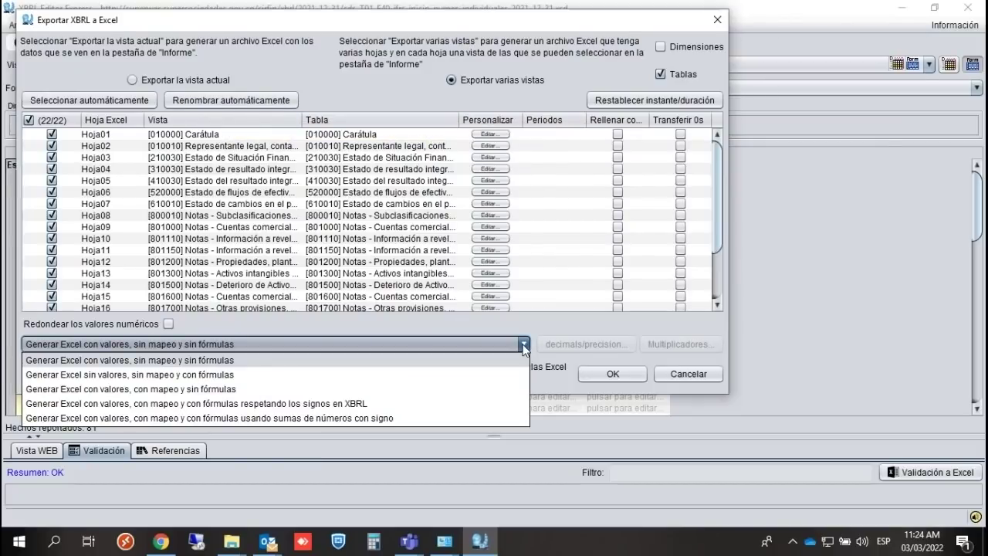
click(365, 406)
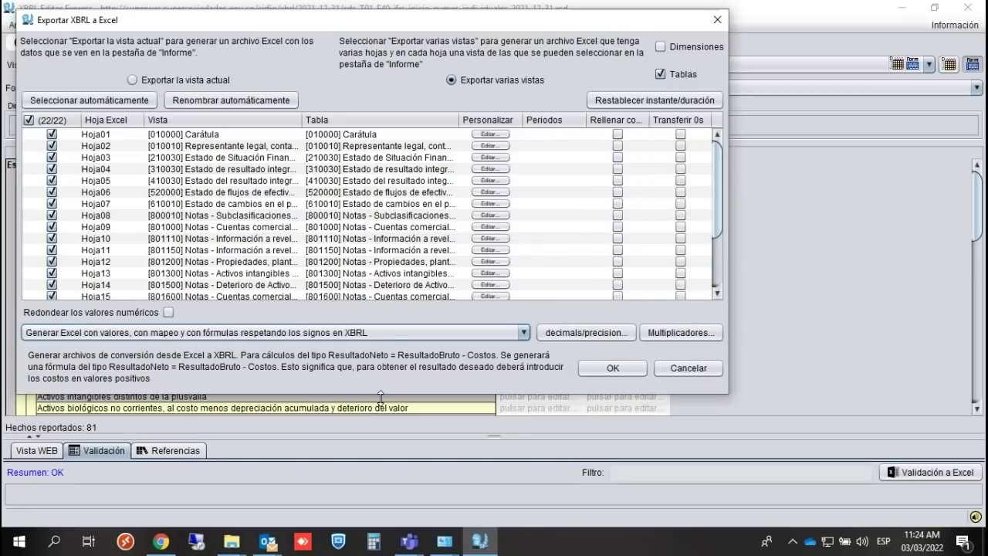
click(588, 368)
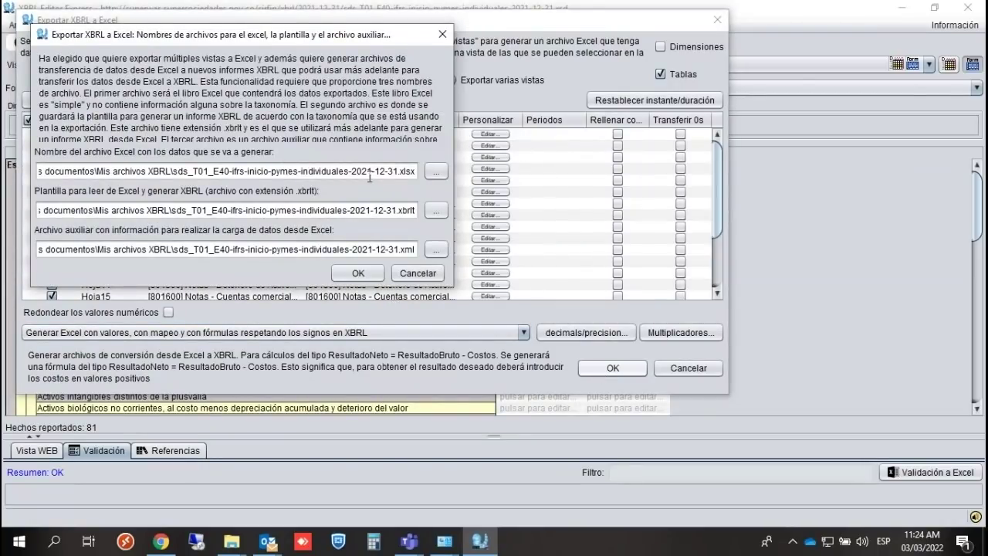
click(399, 171)
drag(399, 171, 420, 172)
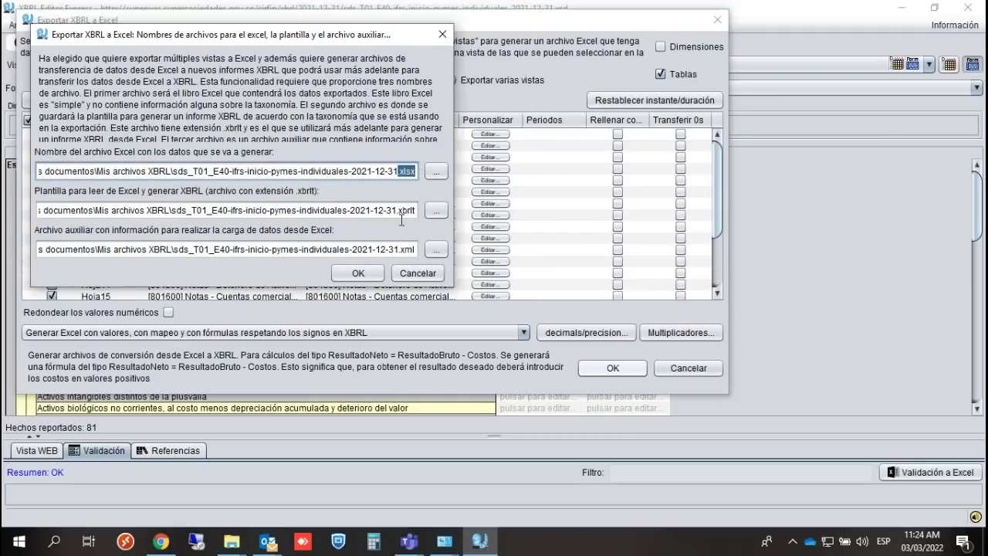
drag(398, 210, 416, 210)
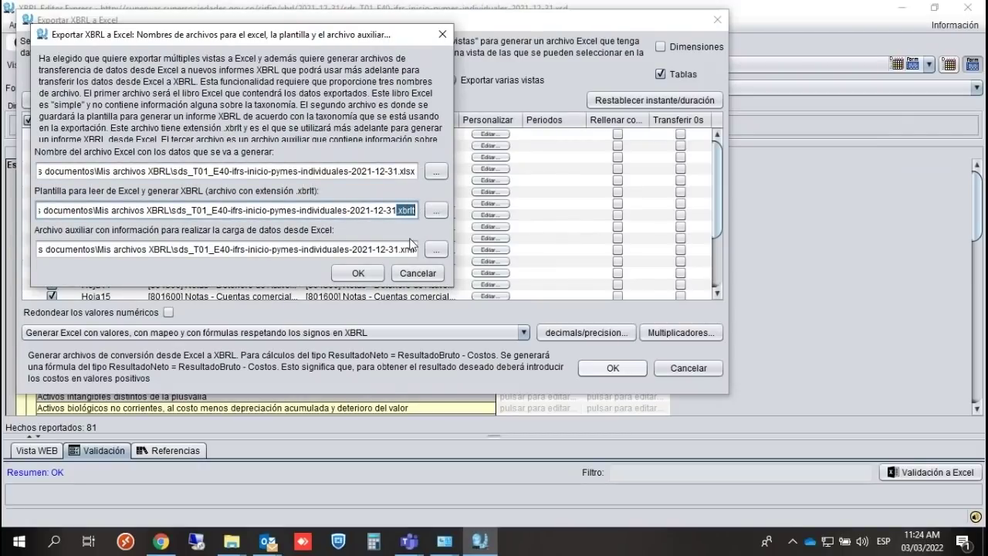
drag(399, 249, 417, 249)
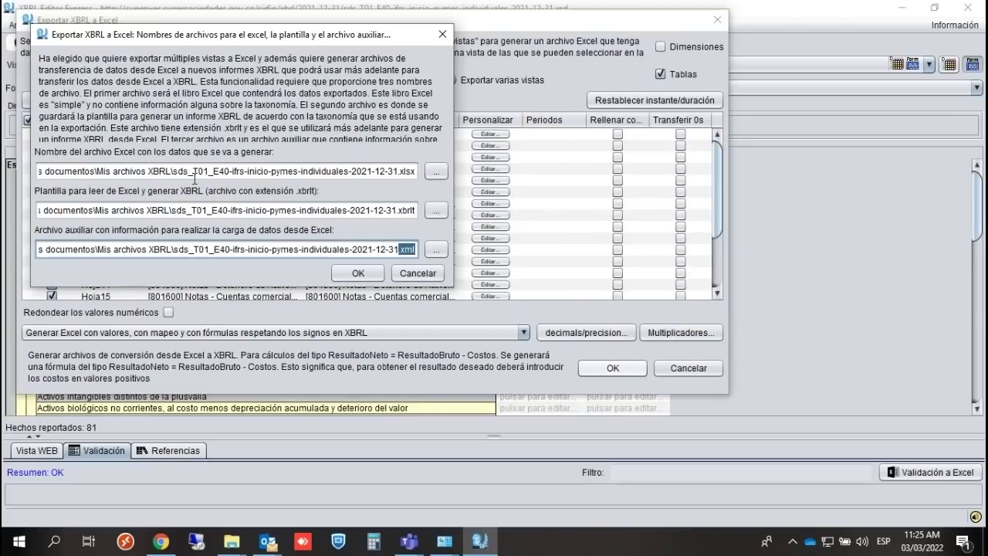
click(348, 276)
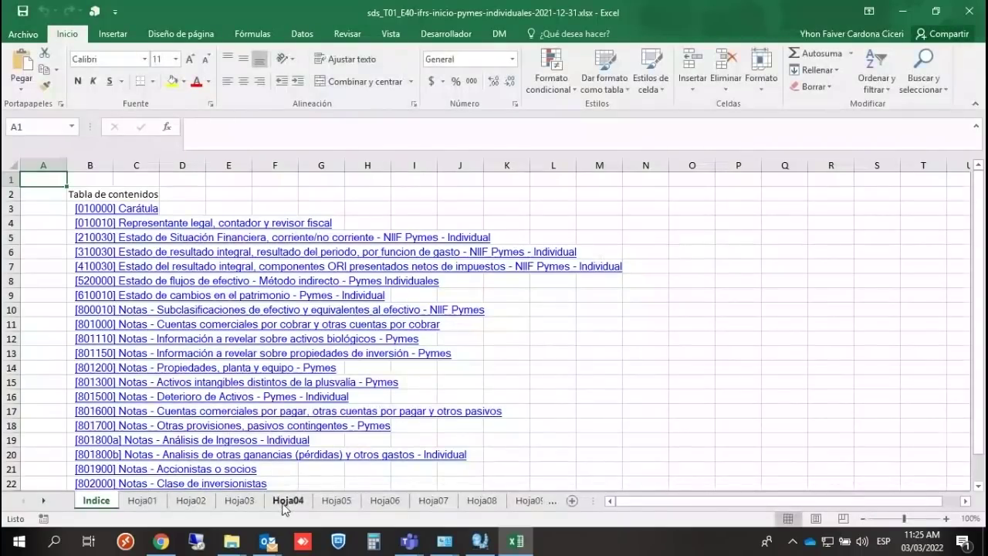
In Hoja03 of the exported workbook, set Efectivo y equivalentes al efectivo to 5000 for Periodo Actual and 10000 for Periodo Anterior.
click(284, 501)
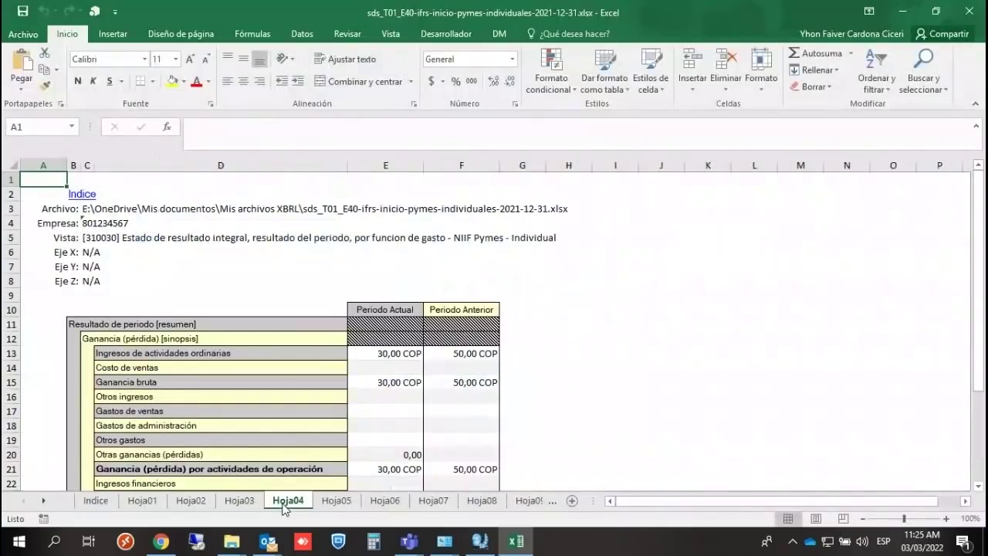
click(239, 501)
drag(980, 232, 980, 264)
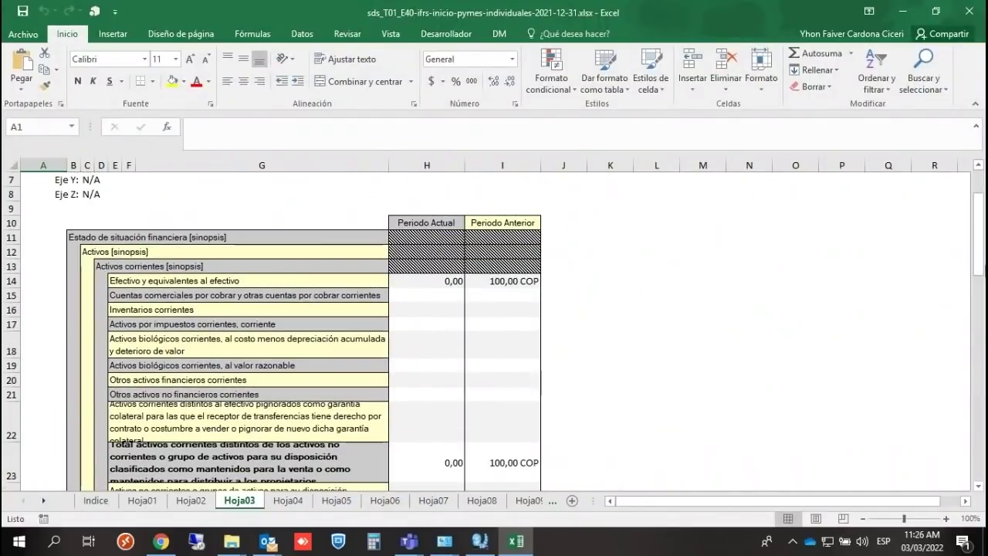
click(410, 280)
text(5000)
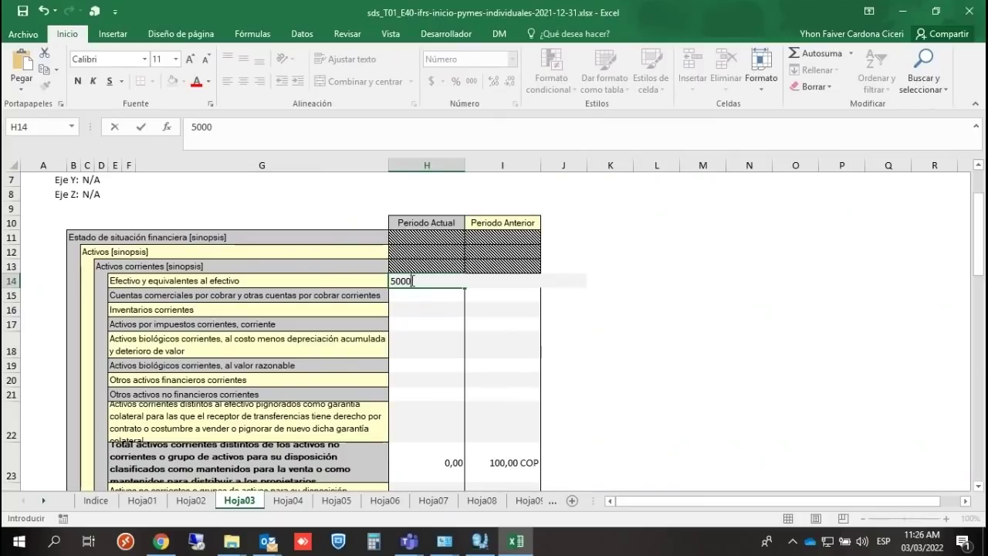
key(Tab)
text(10000)
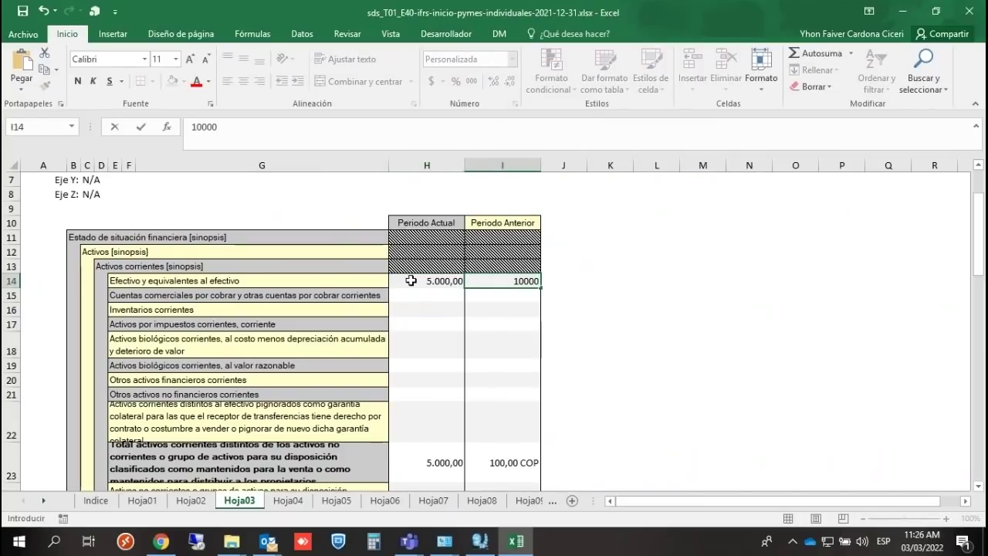
key(Tab)
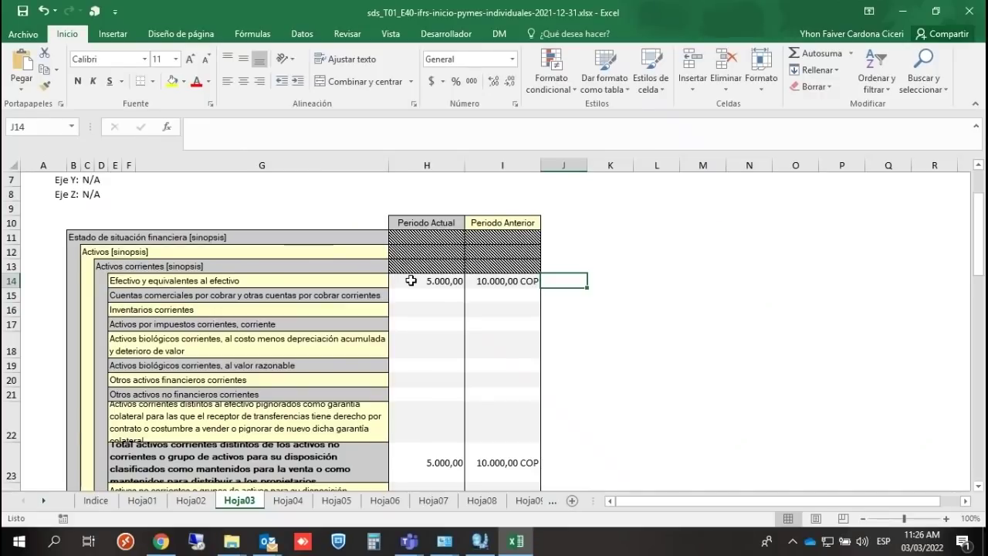
key(Right)
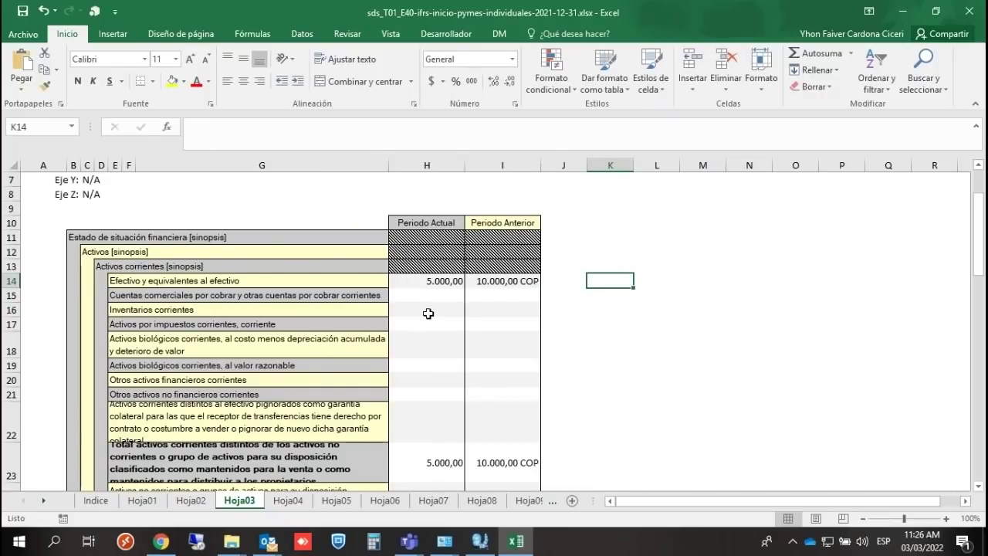
Enter 500 for Periodo Actual and 3000 for Periodo Anterior in Inventarios corrientes, and save and close the workbook.
click(428, 313)
text(500)
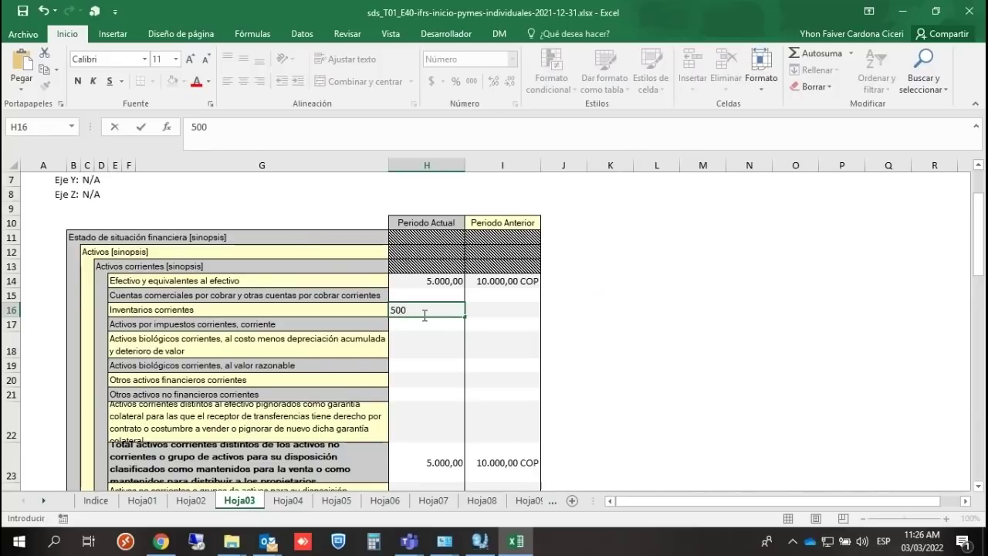
key(Tab)
text(3000)
key(Tab)
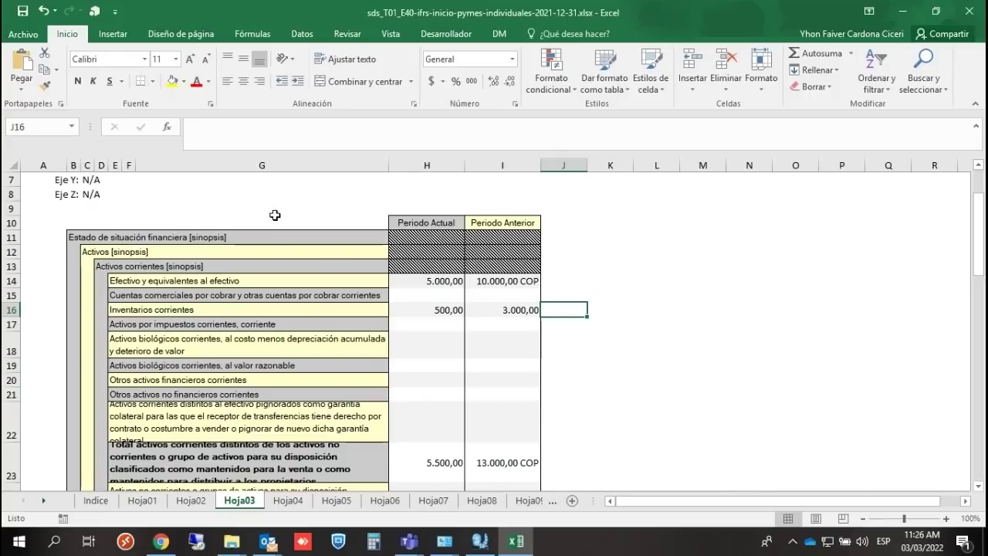
click(22, 11)
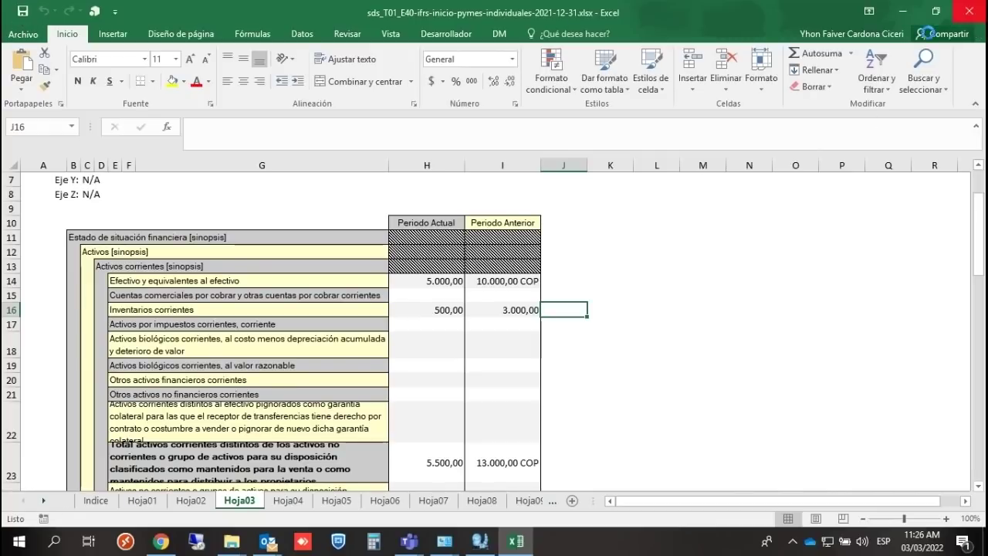
click(969, 11)
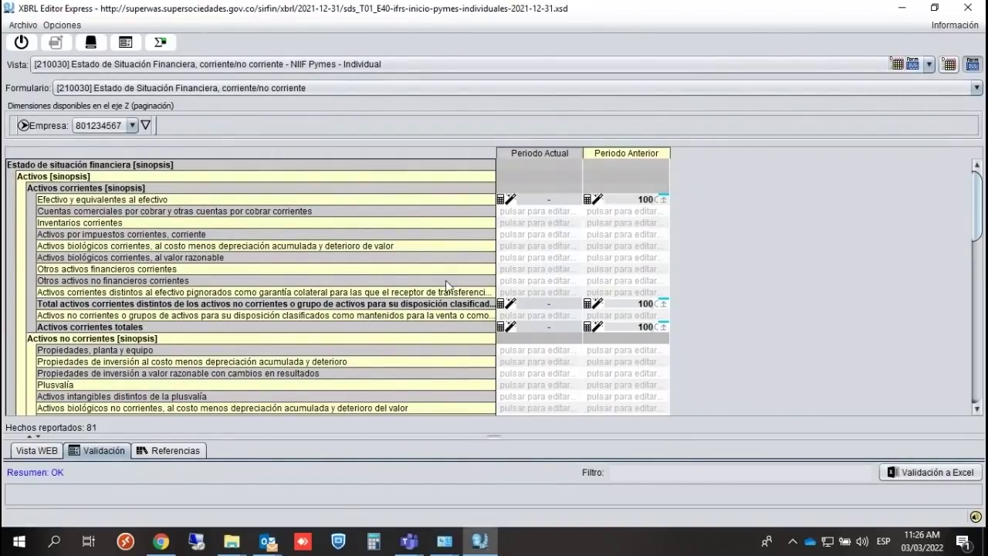
Close the open XBRL report without saving its changes.
click(23, 25)
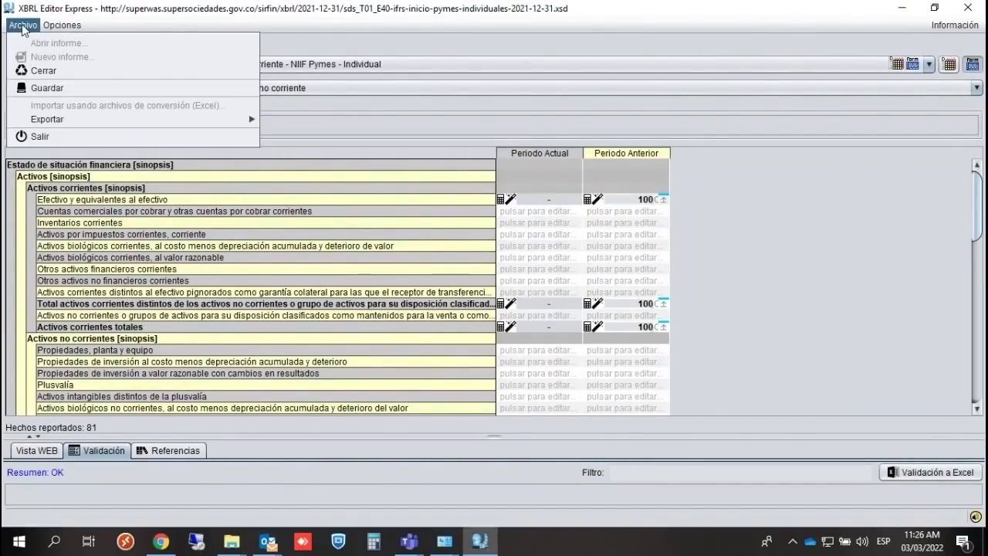
click(45, 71)
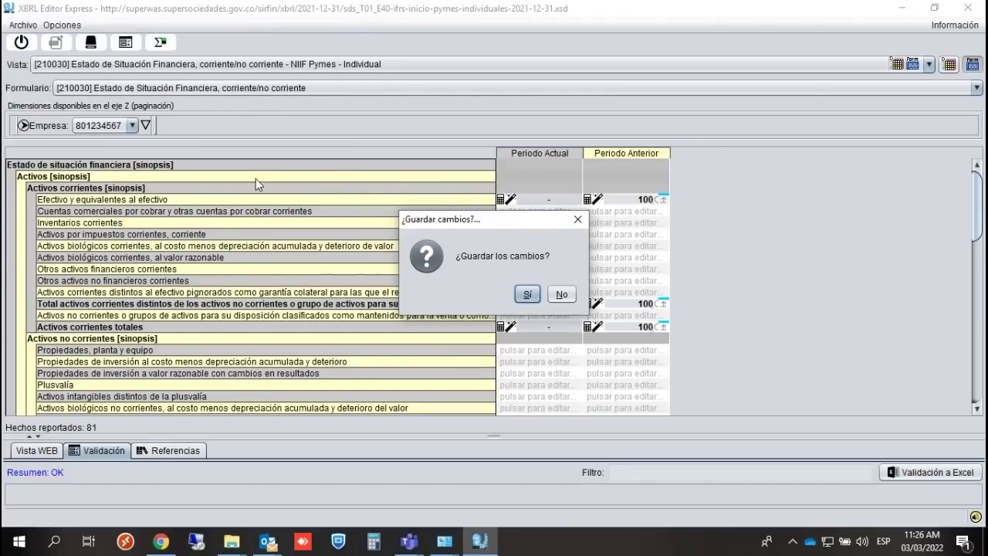
click(557, 295)
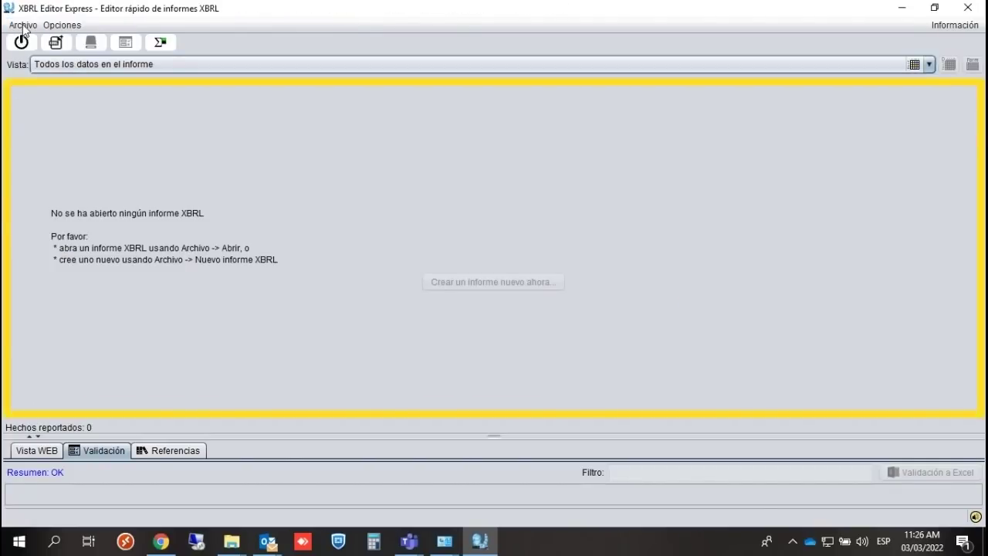
Start an Excel import with conversion files, using the mapping file sds_T01_E40-ifrs-inicio-pymes-individuales-2021-12-31.xbrlt.
click(23, 27)
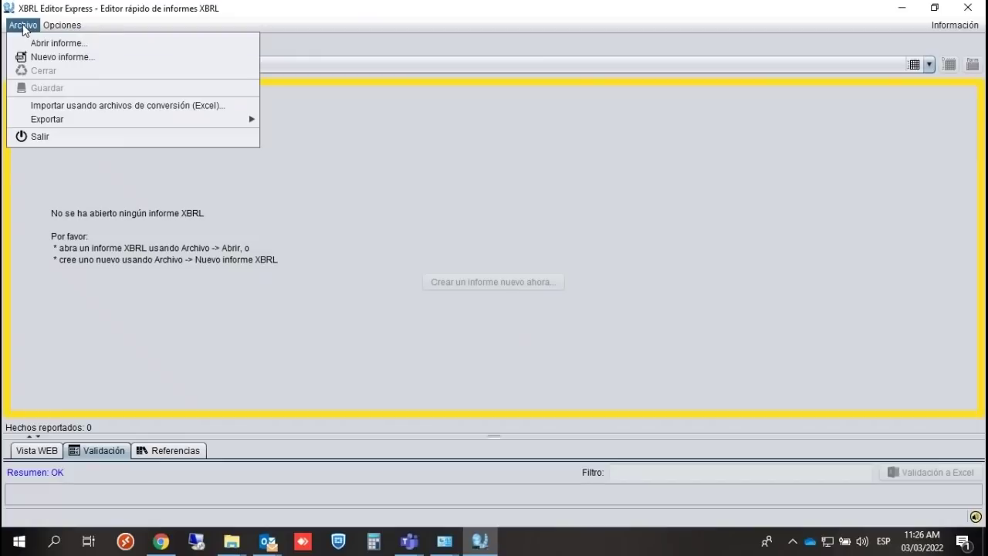
click(68, 104)
click(166, 284)
drag(165, 285, 132, 285)
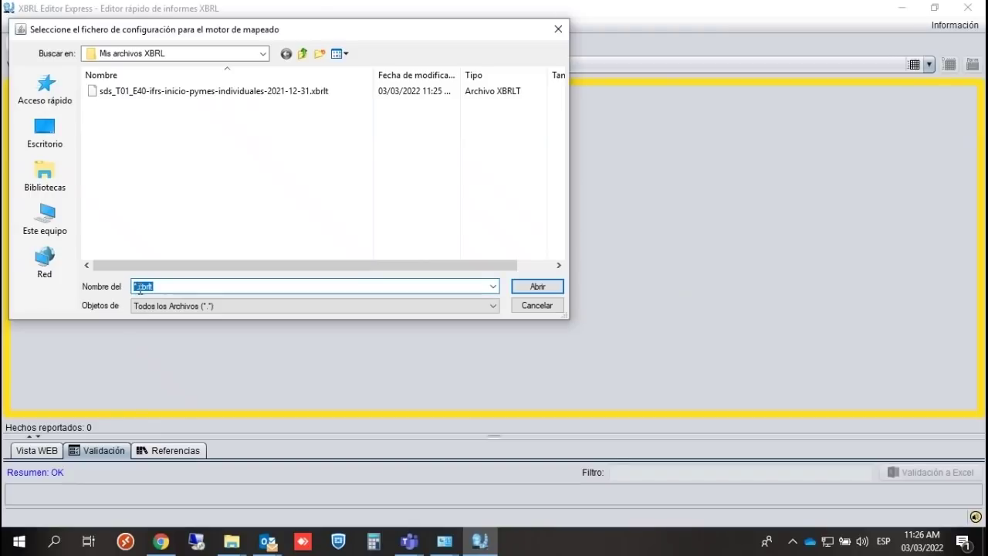
click(177, 93)
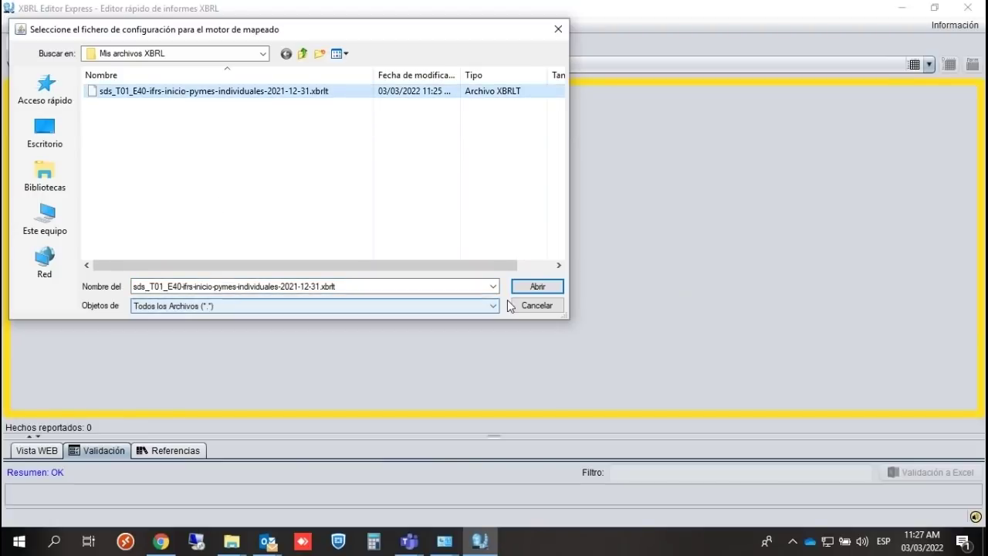
click(531, 288)
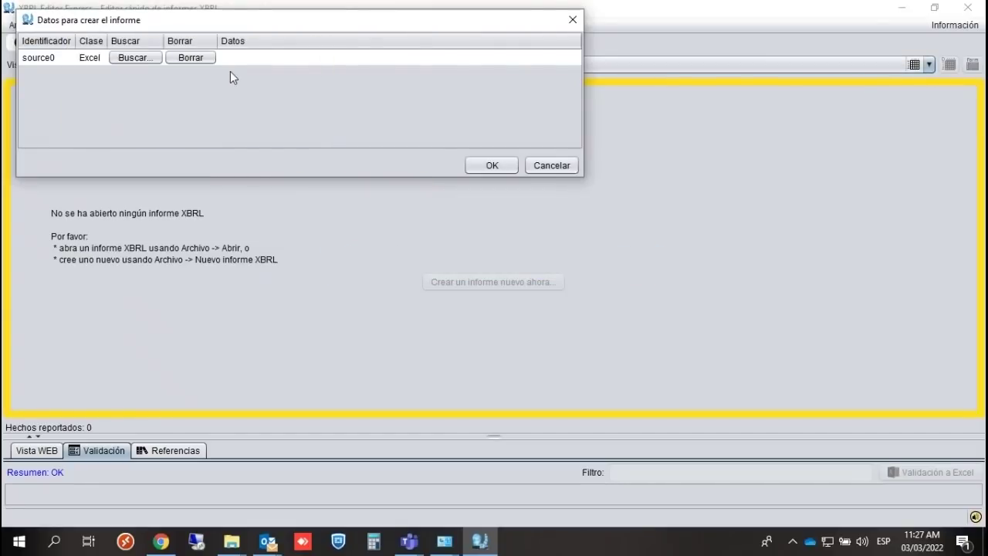
Assign sds_T01_E40-ifrs-inicio-pymes-individuales-2021-12-31.xlsx as the data for source0 and create the report from it.
click(133, 57)
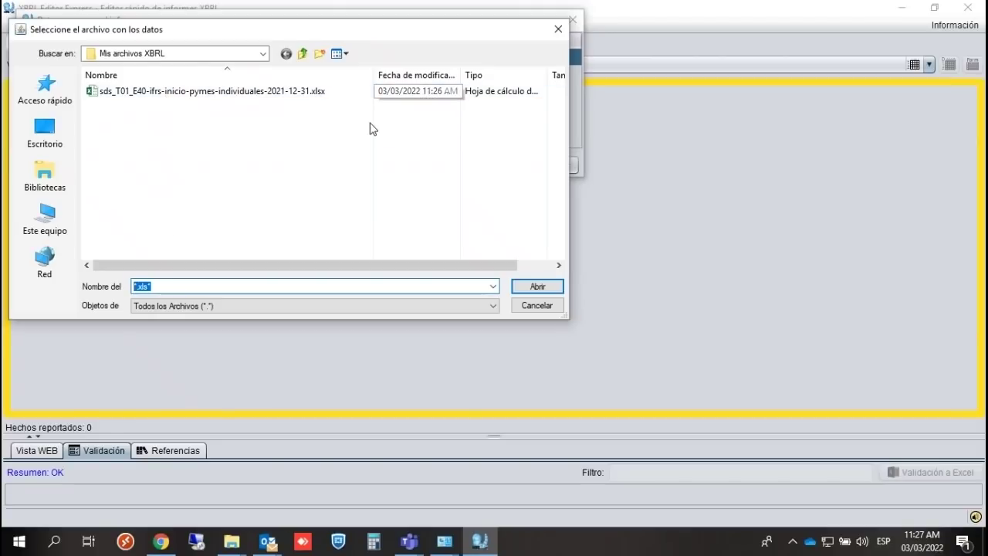
click(274, 95)
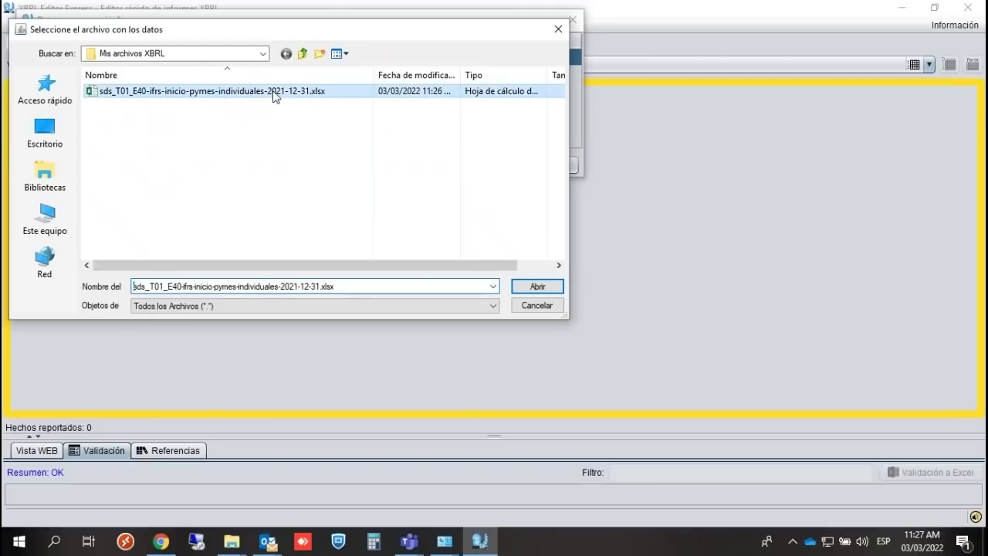
click(536, 287)
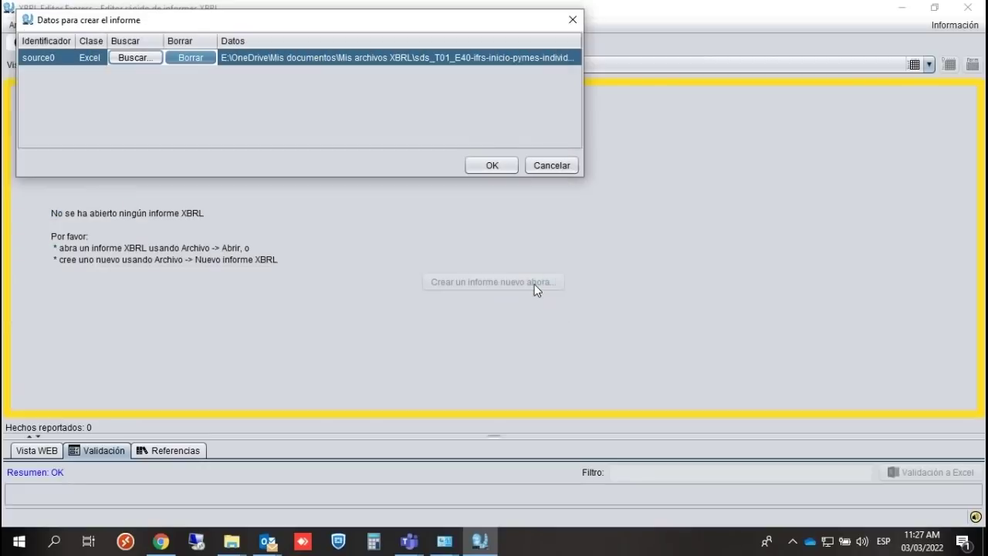
click(484, 166)
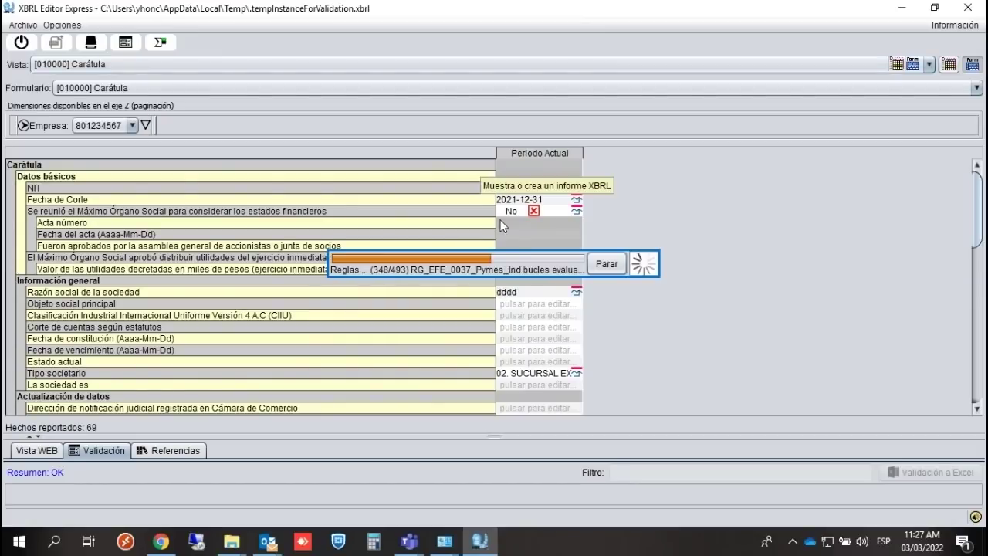
Show the [210030] Estado de Situación Financiera view of the imported report to check the figures entered in Excel.
click(311, 65)
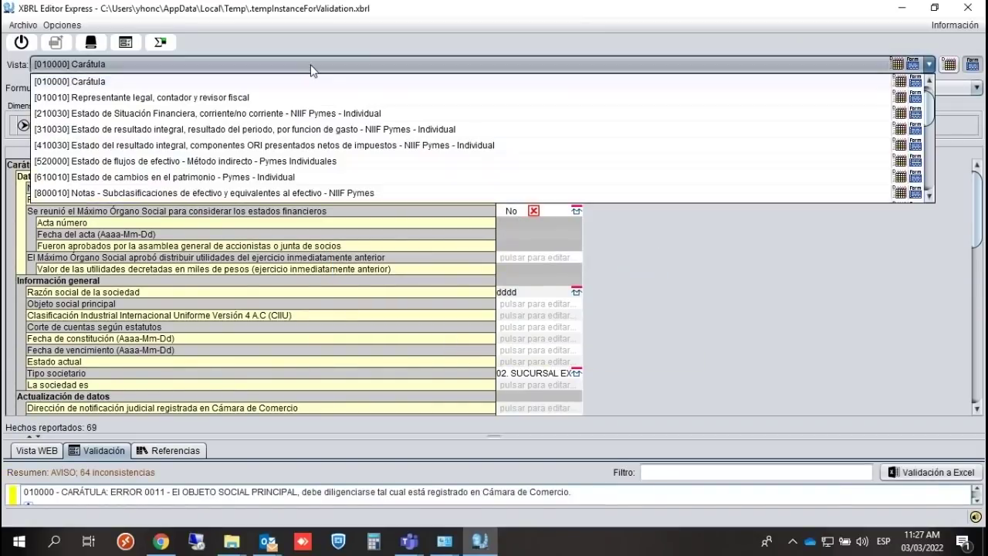
click(219, 114)
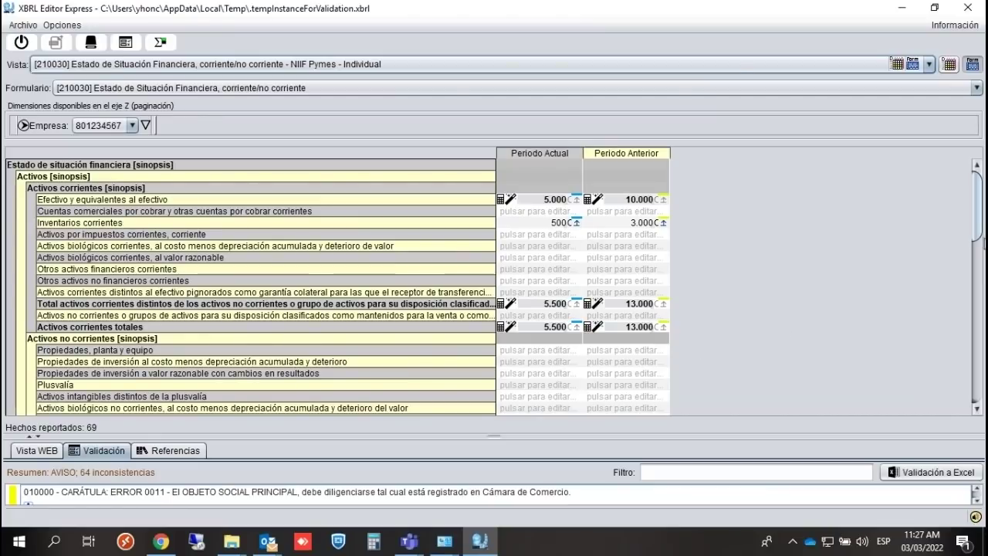
click(22, 26)
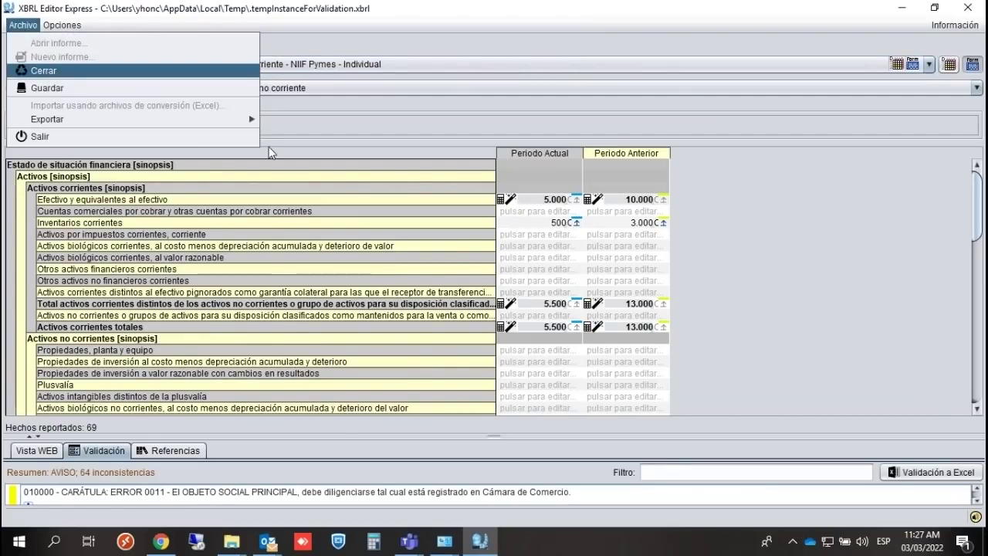